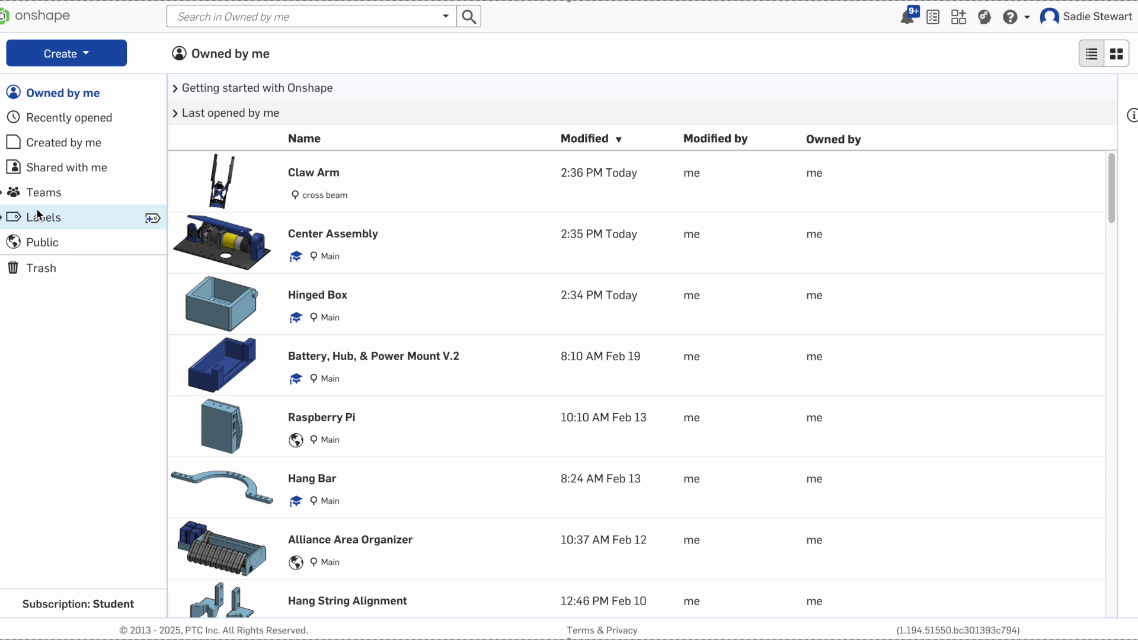
- Create a new Onshape document named 'Box'
{"action": "left_click", "coordinate": [75, 52]}
{"action": "left_click", "coordinate": [81, 80]}
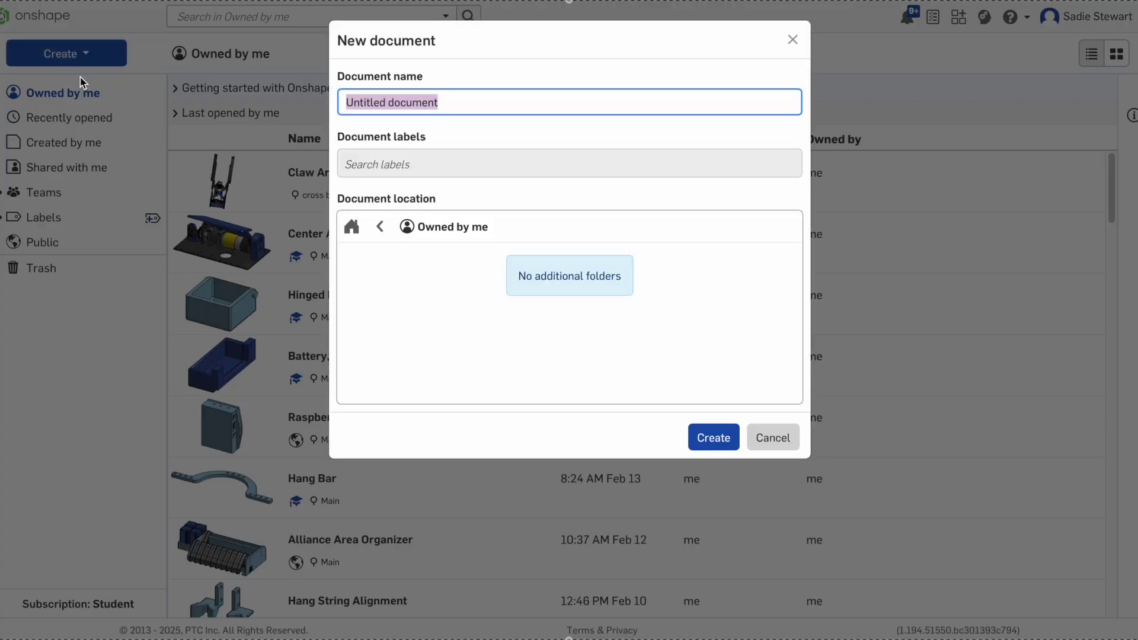
{"action": "key", "text": "BackSpace"}
{"action": "type", "text": "Box"}
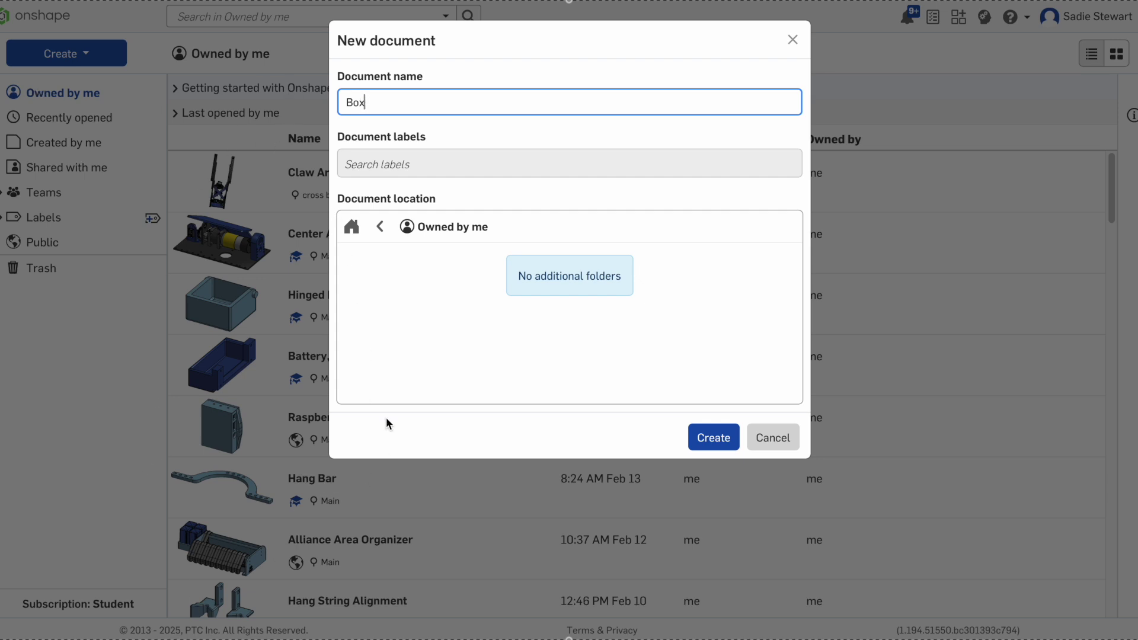
{"action": "left_click", "coordinate": [722, 437]}
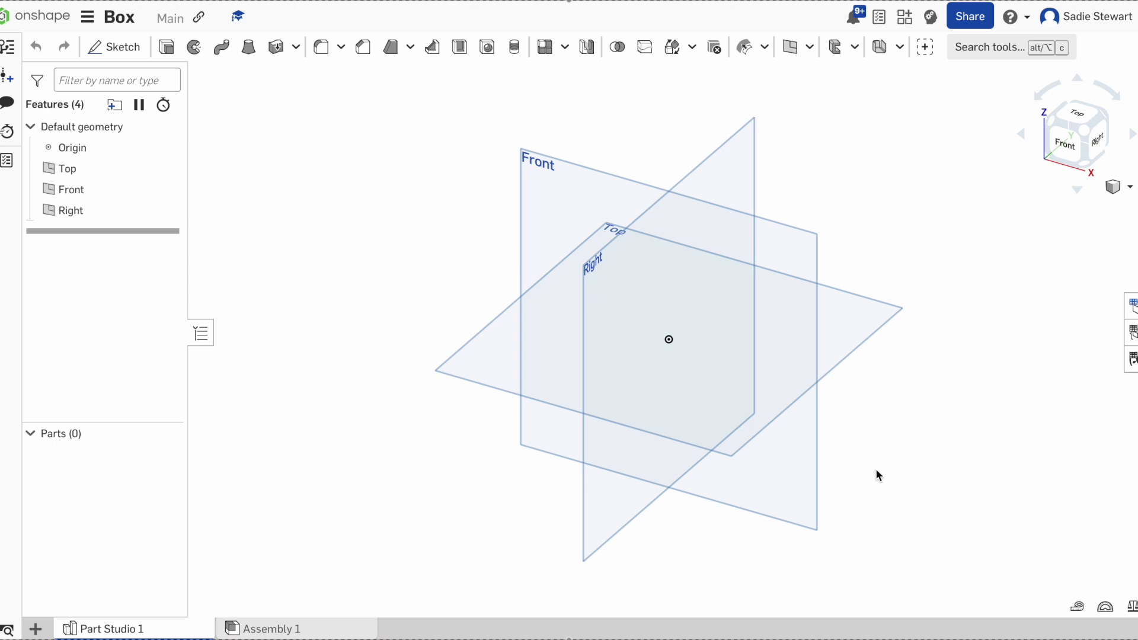
- Snap the view to look down from the Top and select the Top plane
{"action": "right_click_drag", "start_coordinate": [971, 437], "coordinate": [922, 528]}
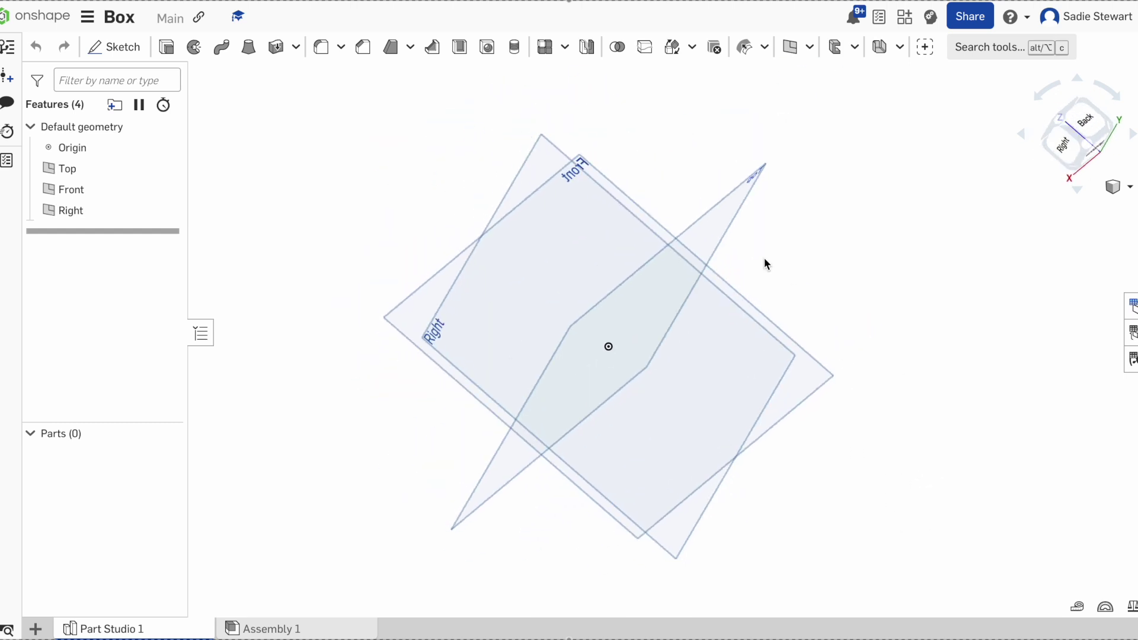
{"action": "scroll", "coordinate": [544, 318], "scroll_direction": "down", "scroll_amount": 3}
{"action": "scroll", "coordinate": [542, 315], "scroll_direction": "up", "scroll_amount": 3}
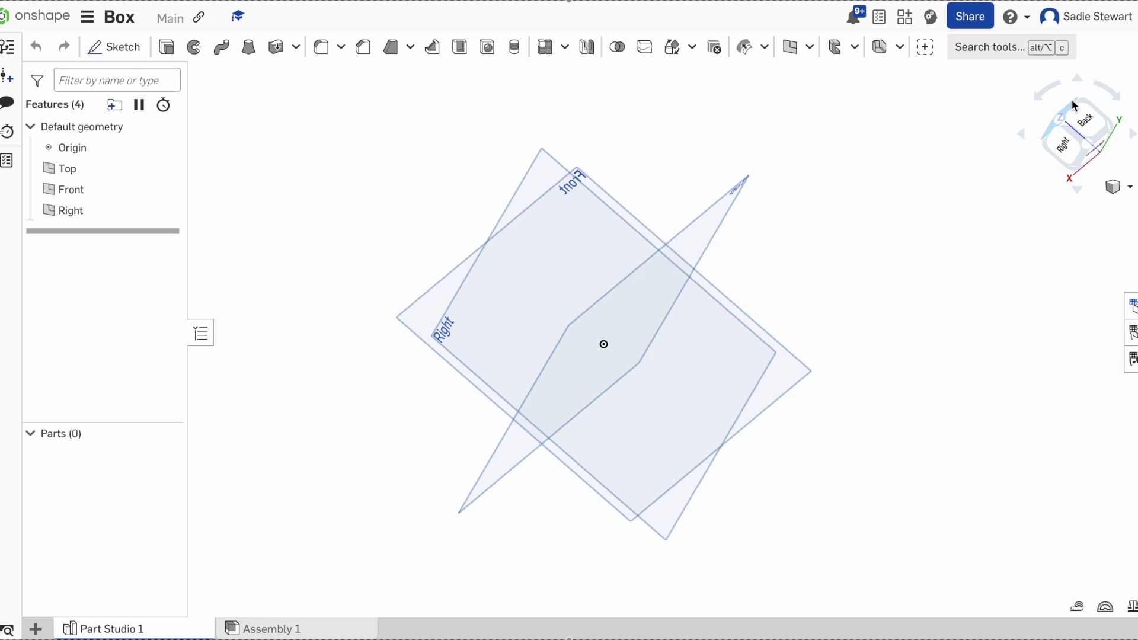
{"action": "left_click", "coordinate": [1093, 129]}
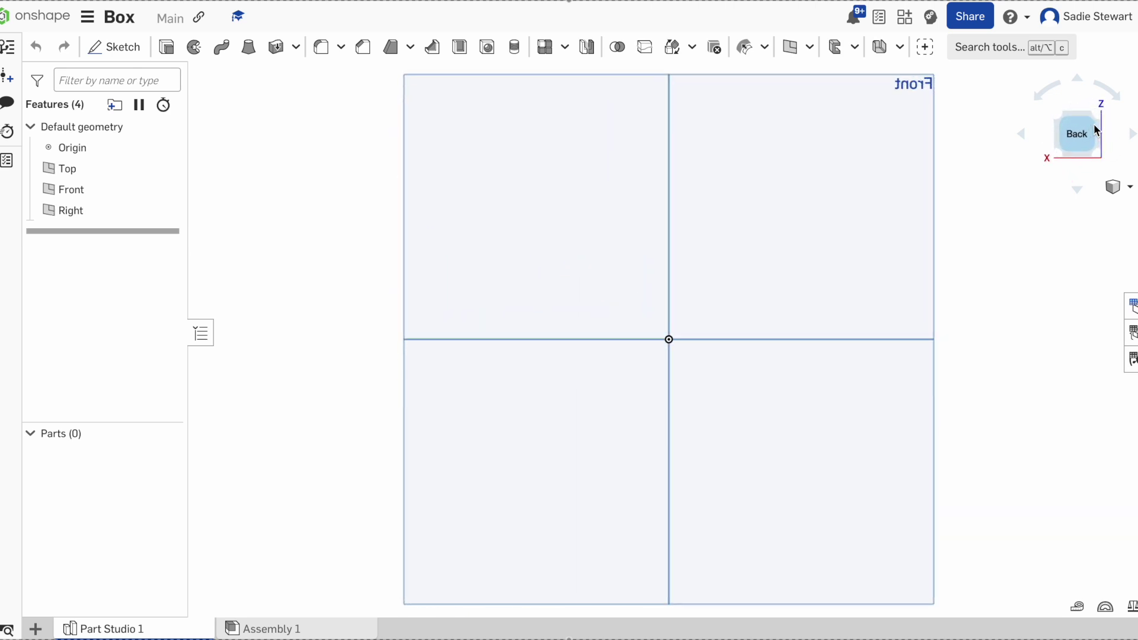
{"action": "left_click", "coordinate": [1059, 113]}
{"action": "left_click", "coordinate": [1060, 122]}
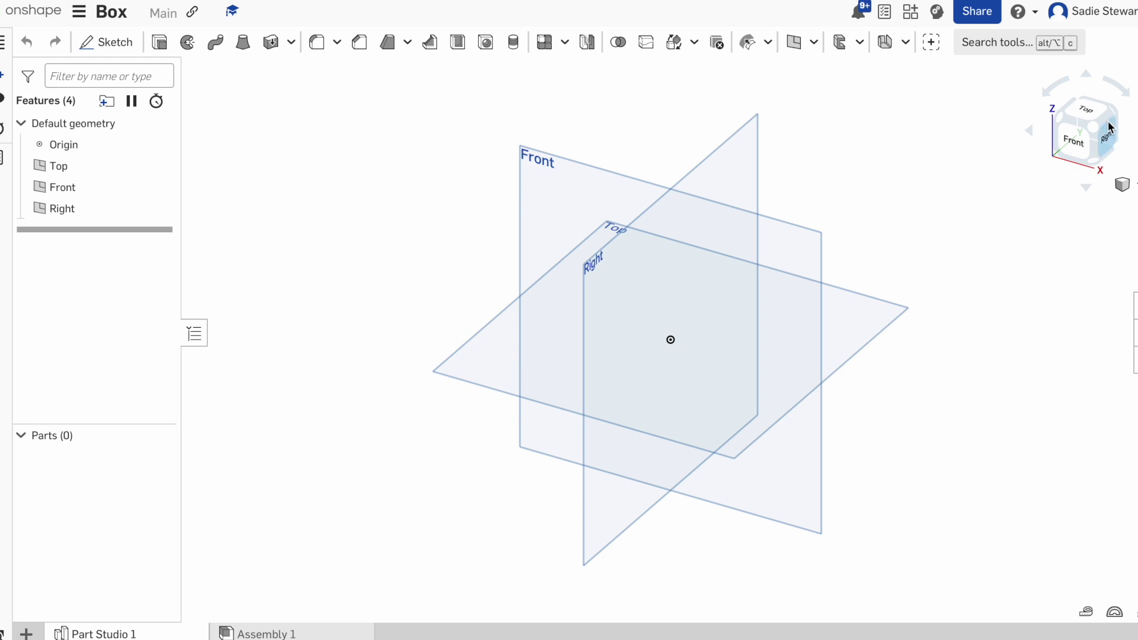
{"action": "left_click", "coordinate": [1089, 112]}
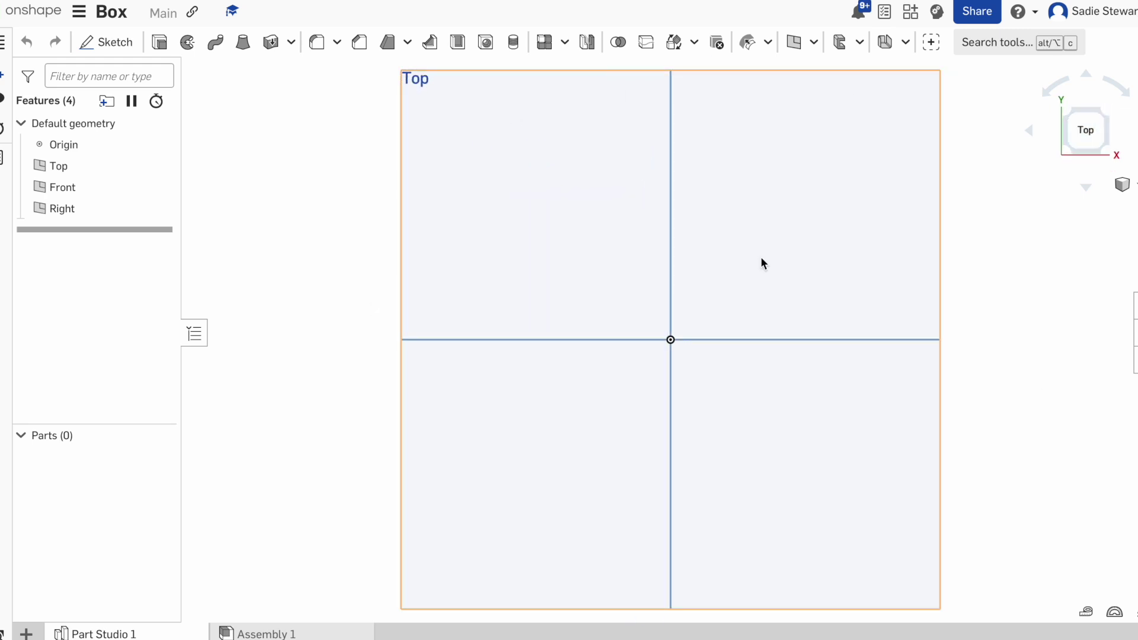
{"action": "left_click", "coordinate": [491, 137]}
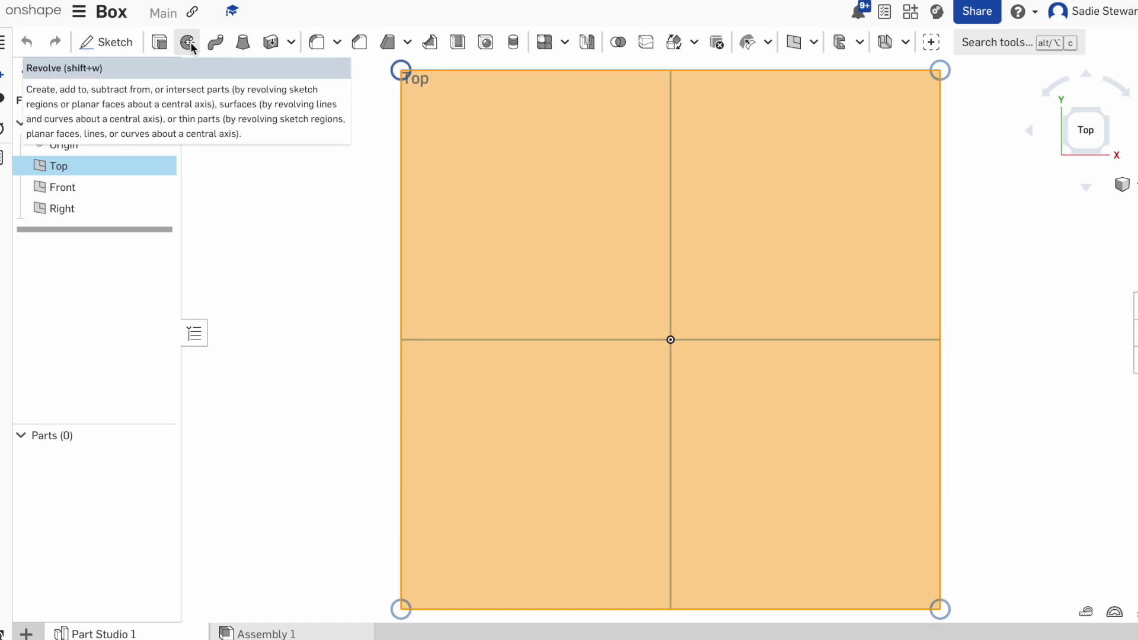
- Start a sketch on the Top plane and draw a center-point rectangle at the origin
{"action": "left_click", "coordinate": [118, 41]}
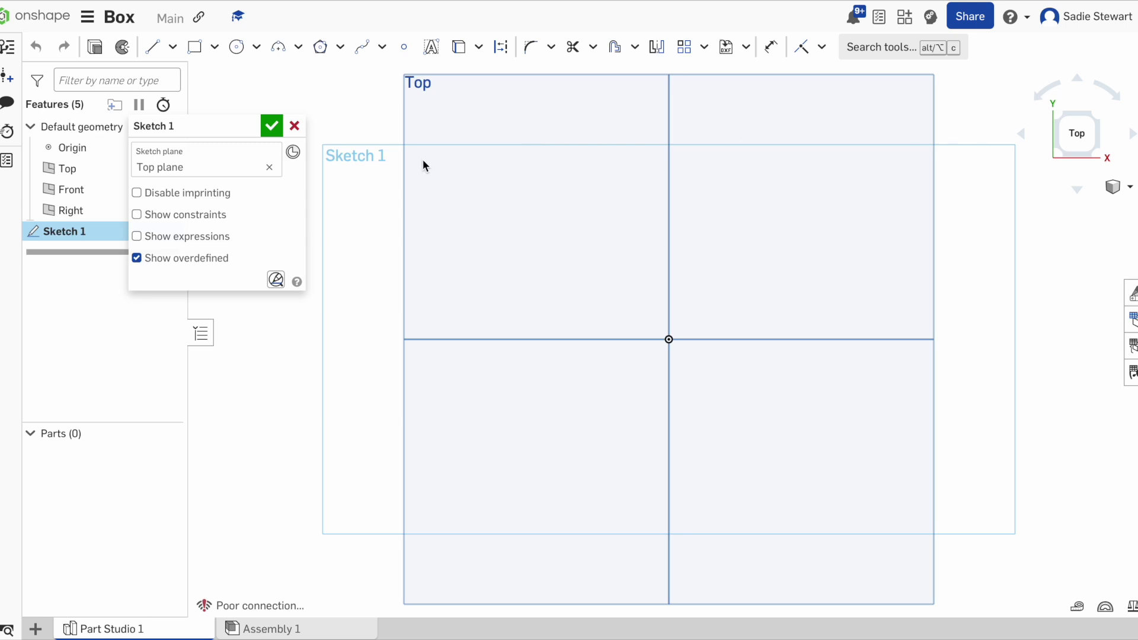
{"action": "mouse_move", "coordinate": [196, 131]}
{"action": "left_mouse_down"}
{"action": "mouse_move", "coordinate": [238, 121]}
{"action": "mouse_move", "coordinate": [243, 167]}
{"action": "mouse_move", "coordinate": [223, 126]}
{"action": "mouse_move", "coordinate": [189, 129]}
{"action": "left_mouse_up"}
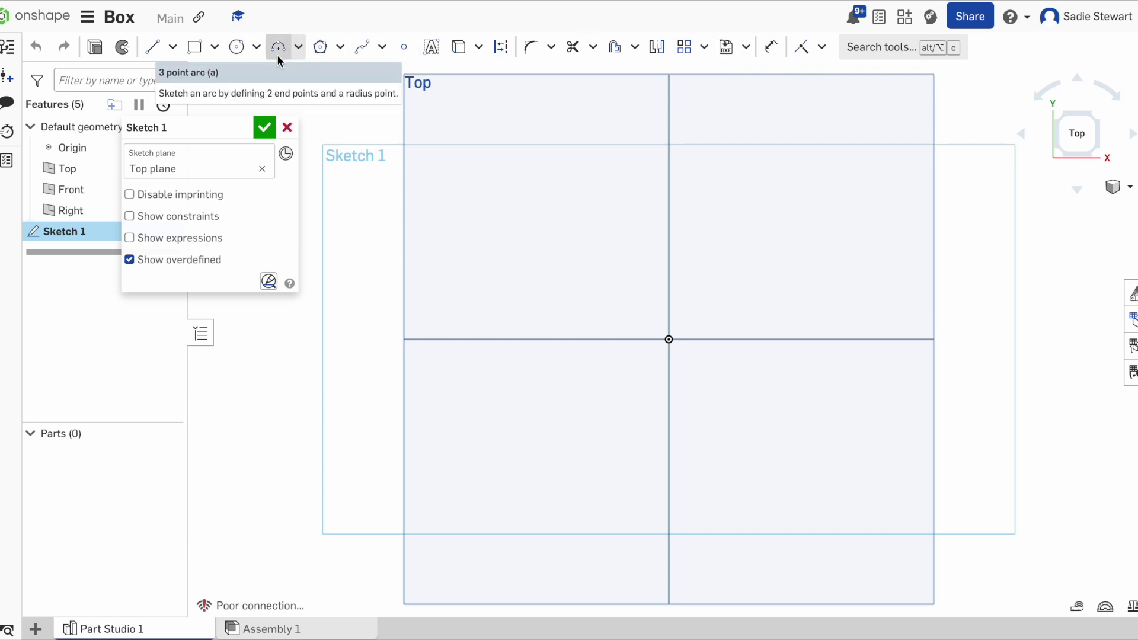
{"action": "left_click", "coordinate": [214, 51]}
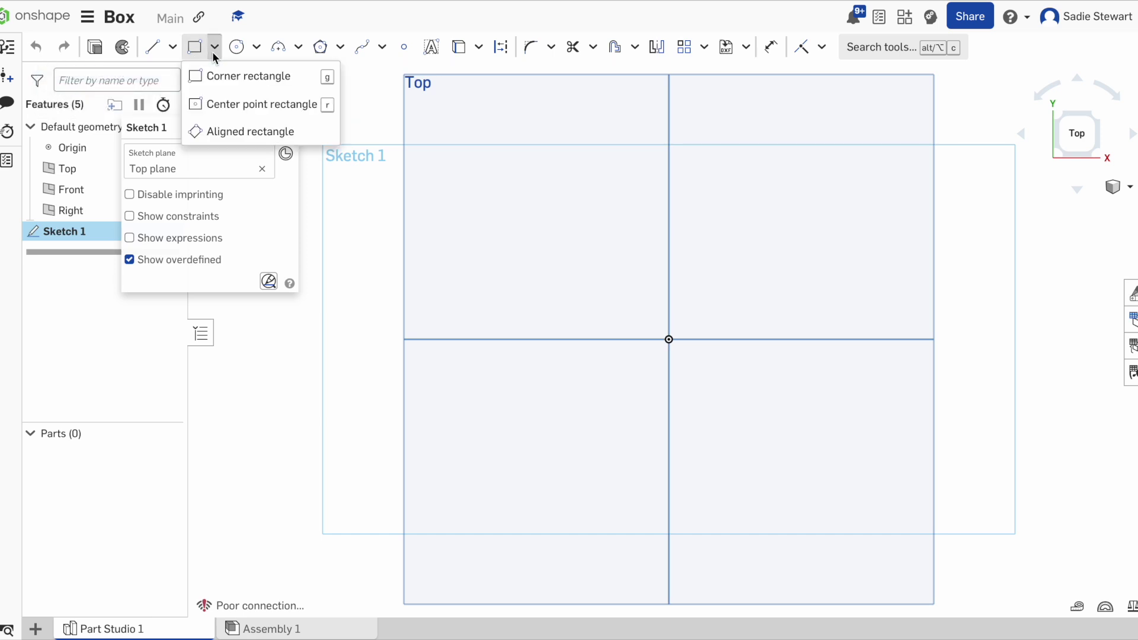
{"action": "left_click", "coordinate": [248, 97]}
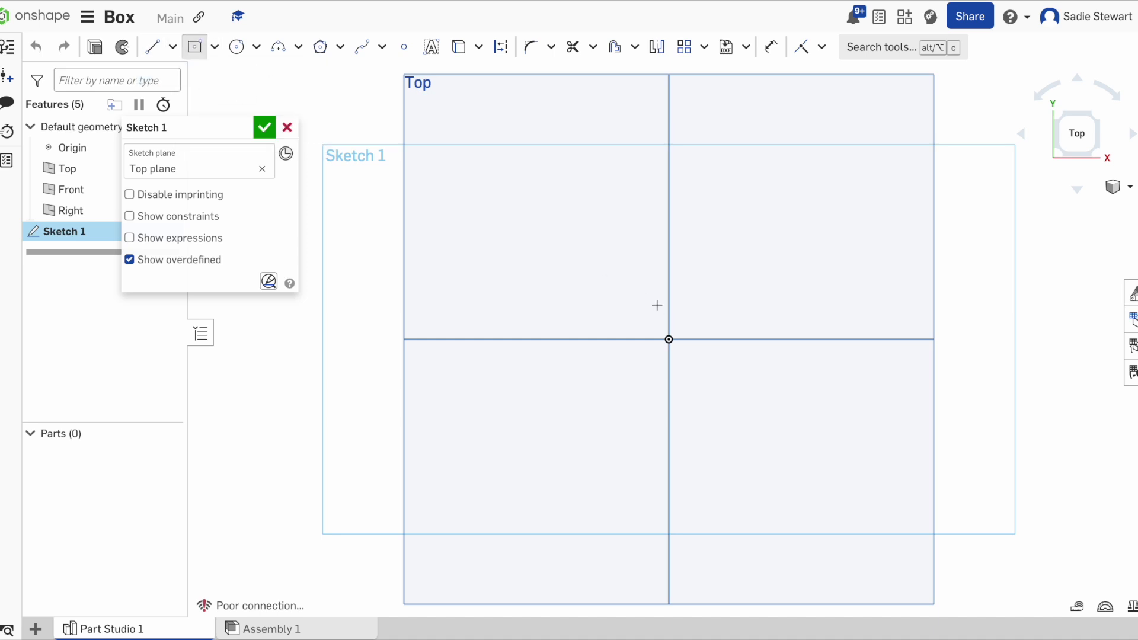
{"action": "left_click", "coordinate": [668, 339]}
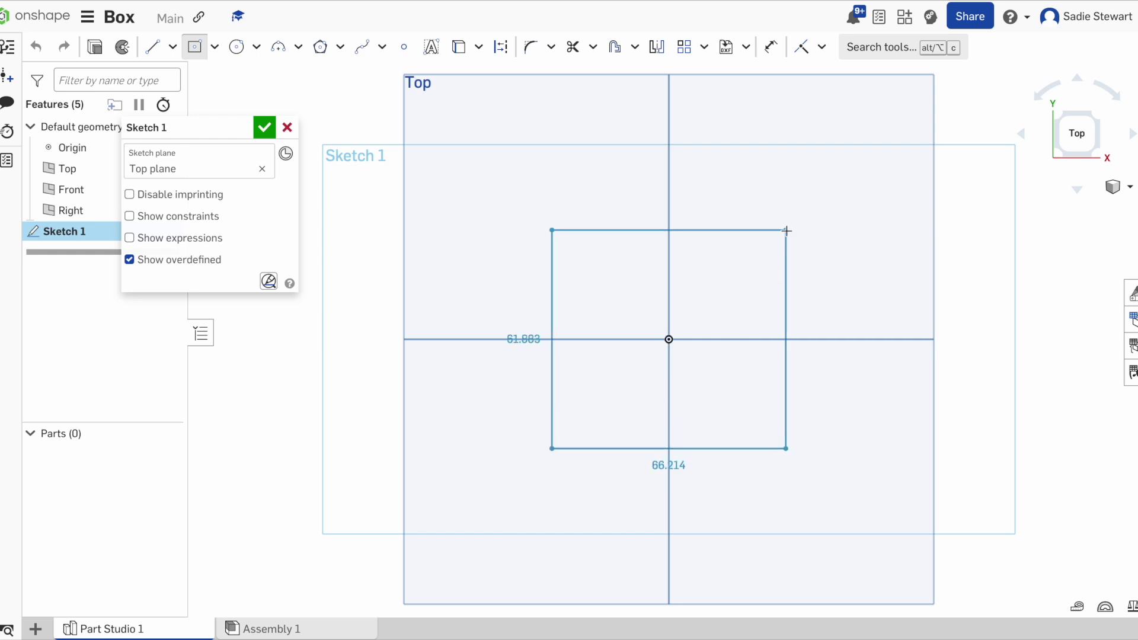
{"action": "left_click", "coordinate": [700, 437]}
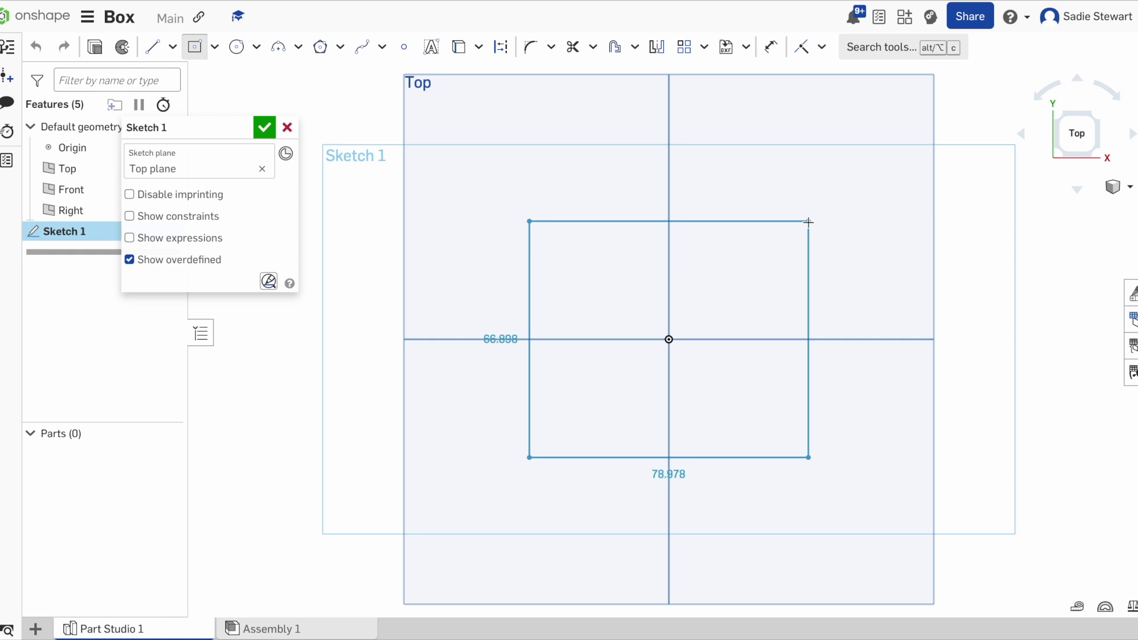
{"action": "left_click", "coordinate": [808, 222]}
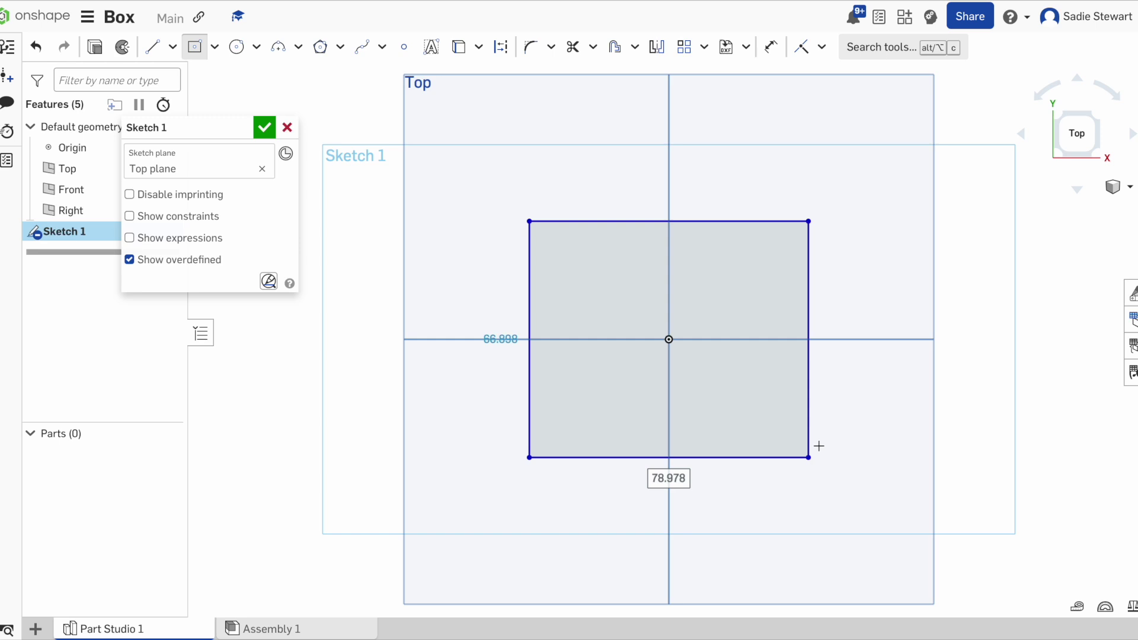
{"action": "key", "text": "Escape"}
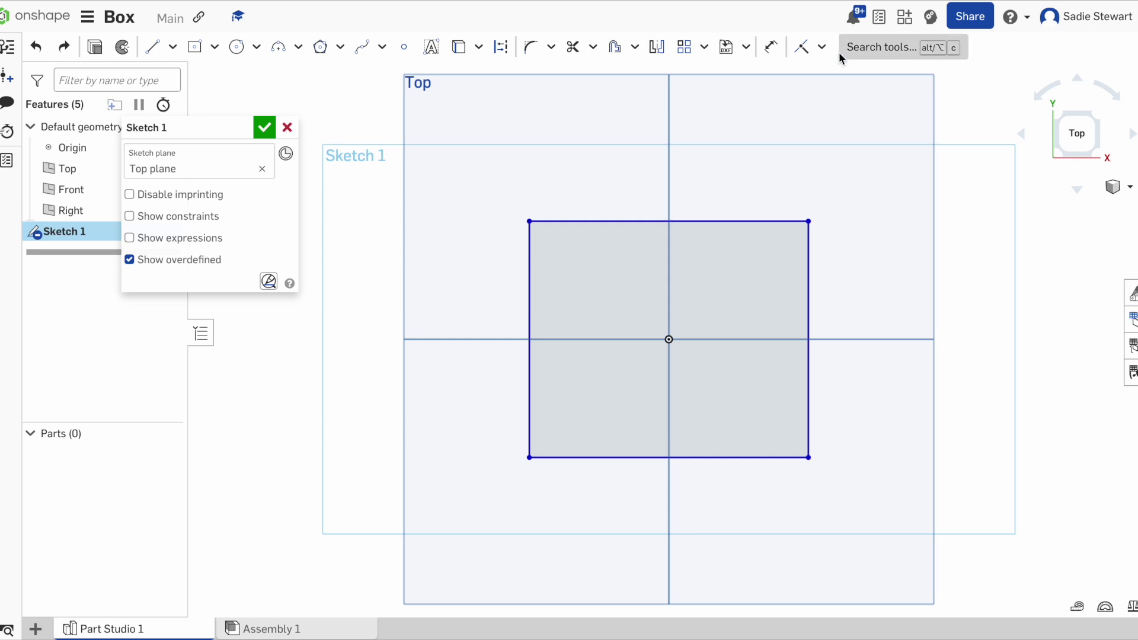
- Dimension the rectangle's top edge to 50 mm and left edge to 50 mm
{"action": "left_click", "coordinate": [773, 56]}
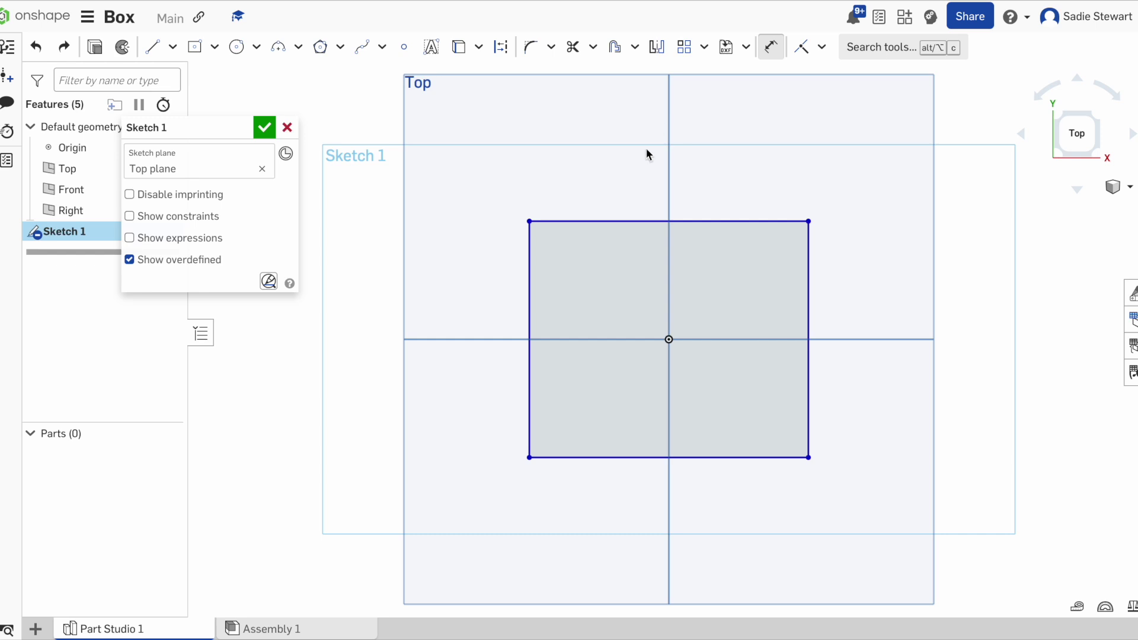
{"action": "left_click", "coordinate": [596, 220]}
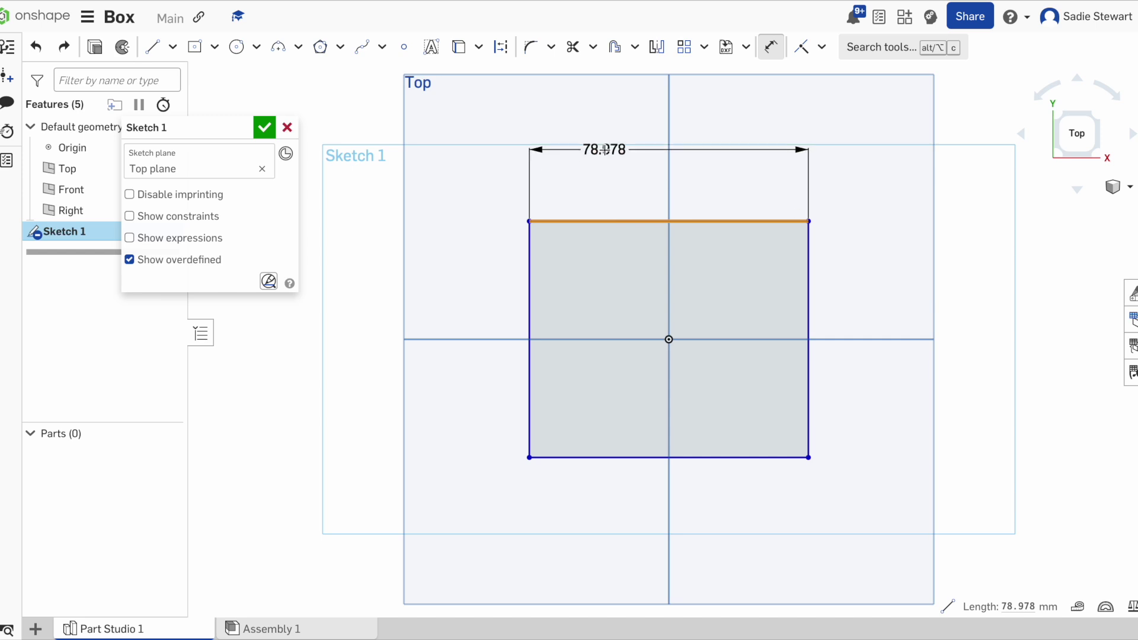
{"action": "left_click", "coordinate": [604, 149]}
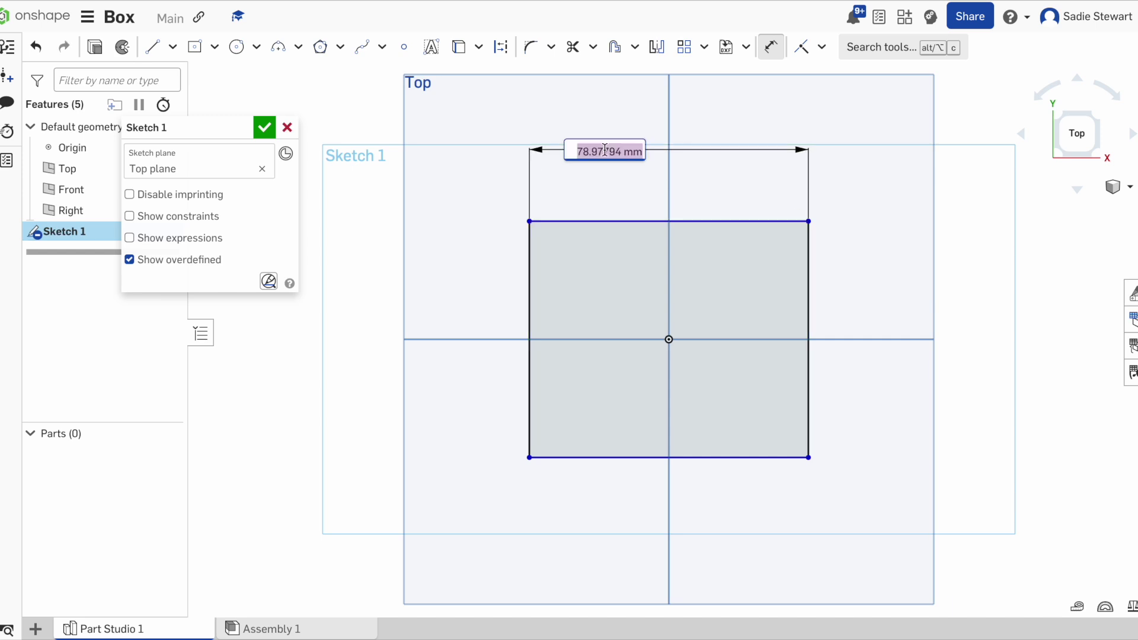
{"action": "key", "text": "BackSpace"}
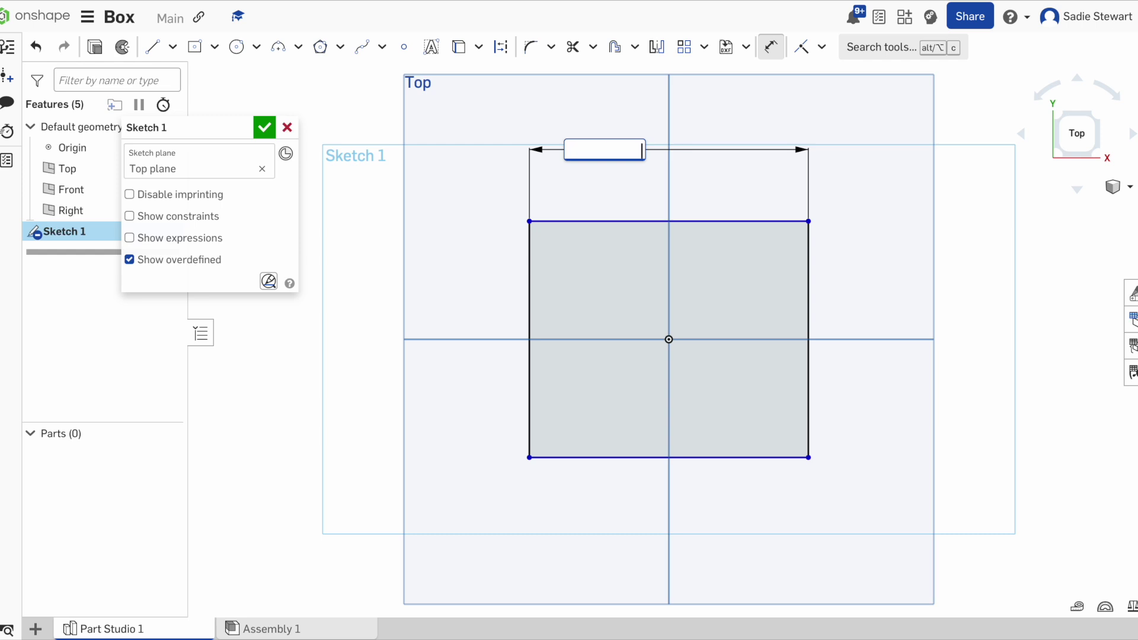
{"action": "type", "text": "50"}
{"action": "key", "text": "Return"}
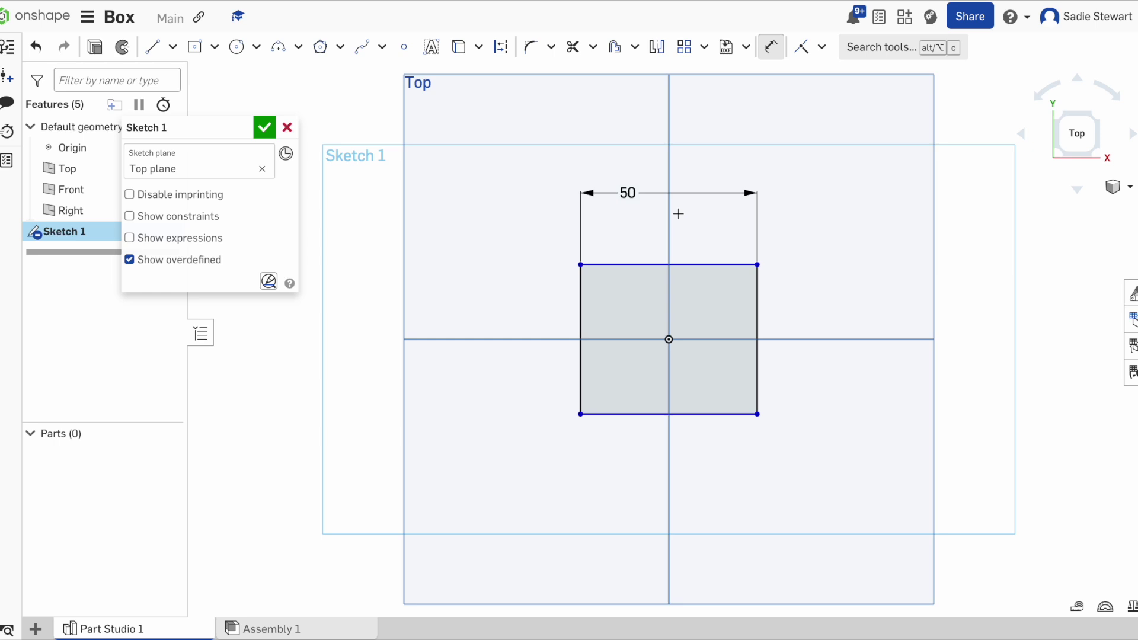
{"action": "left_click", "coordinate": [583, 294]}
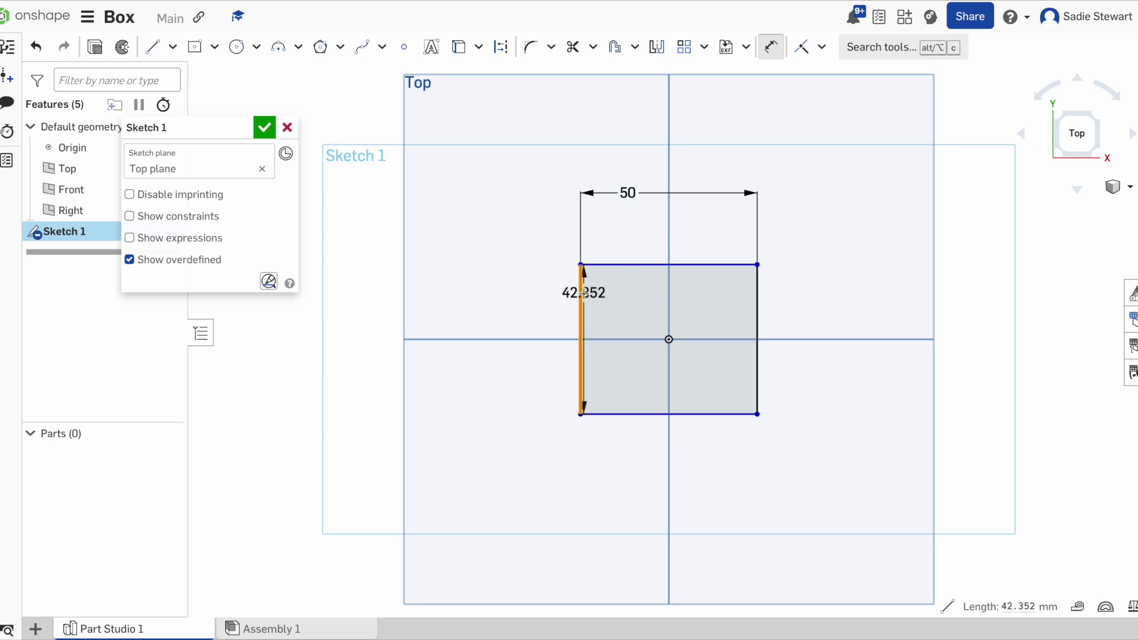
{"action": "left_click", "coordinate": [432, 319]}
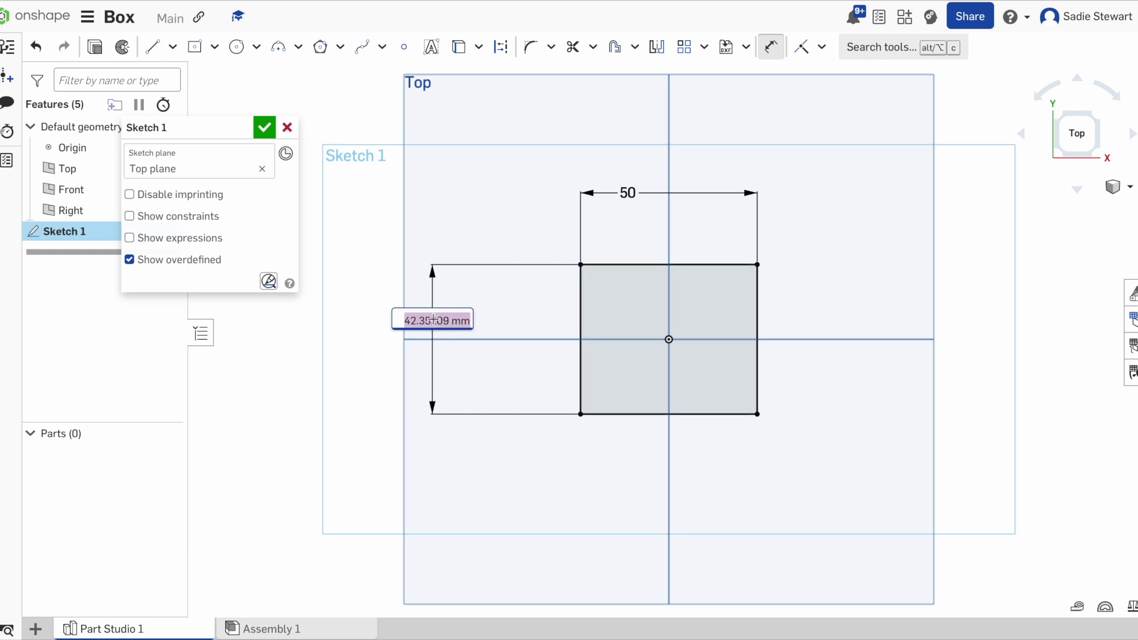
{"action": "key", "text": "BackSpace"}
{"action": "type", "text": "50"}
{"action": "key", "text": "Return"}
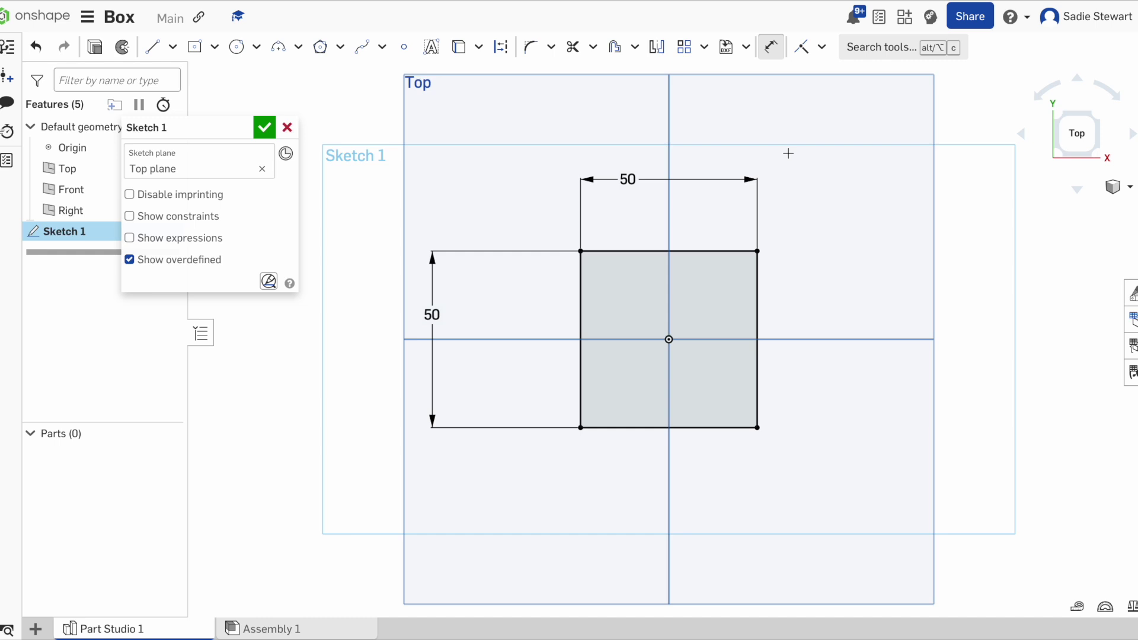
{"action": "key", "text": "Escape"}
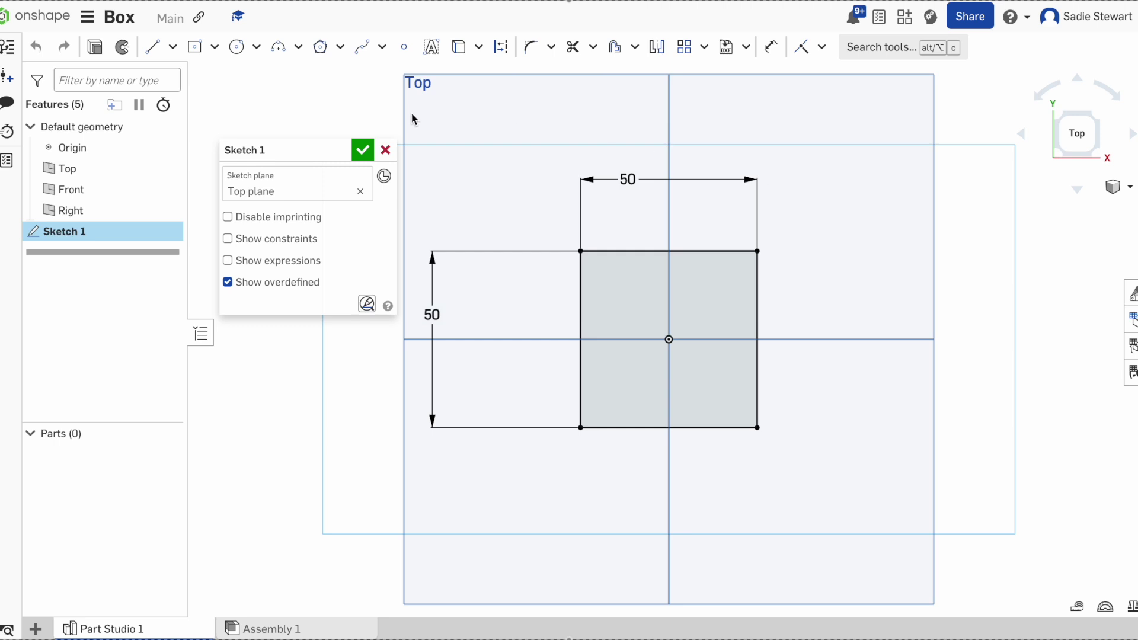
- Accept Sketch 1, reopen it, and accept the square sketch again
{"action": "left_click", "coordinate": [358, 148]}
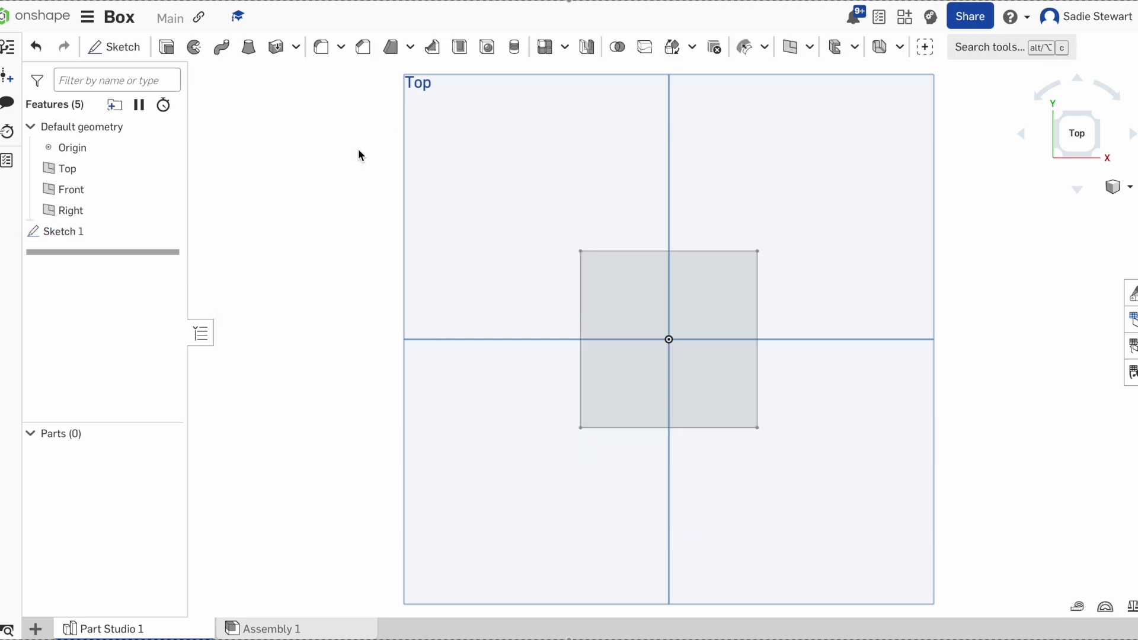
{"action": "double_click", "coordinate": [76, 230]}
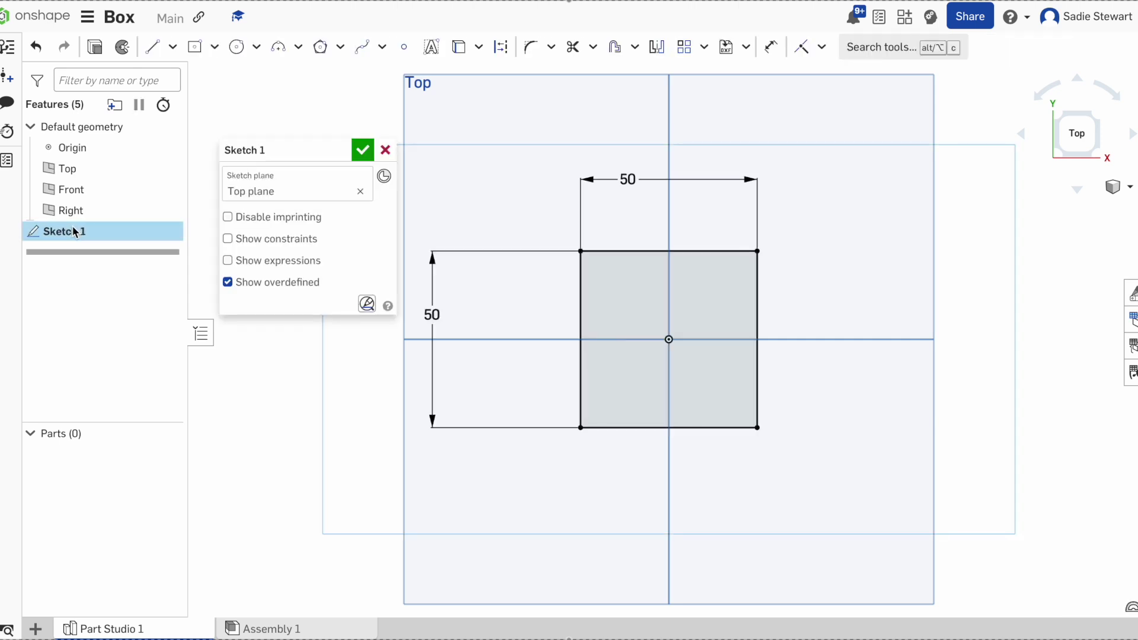
{"action": "left_click", "coordinate": [356, 154]}
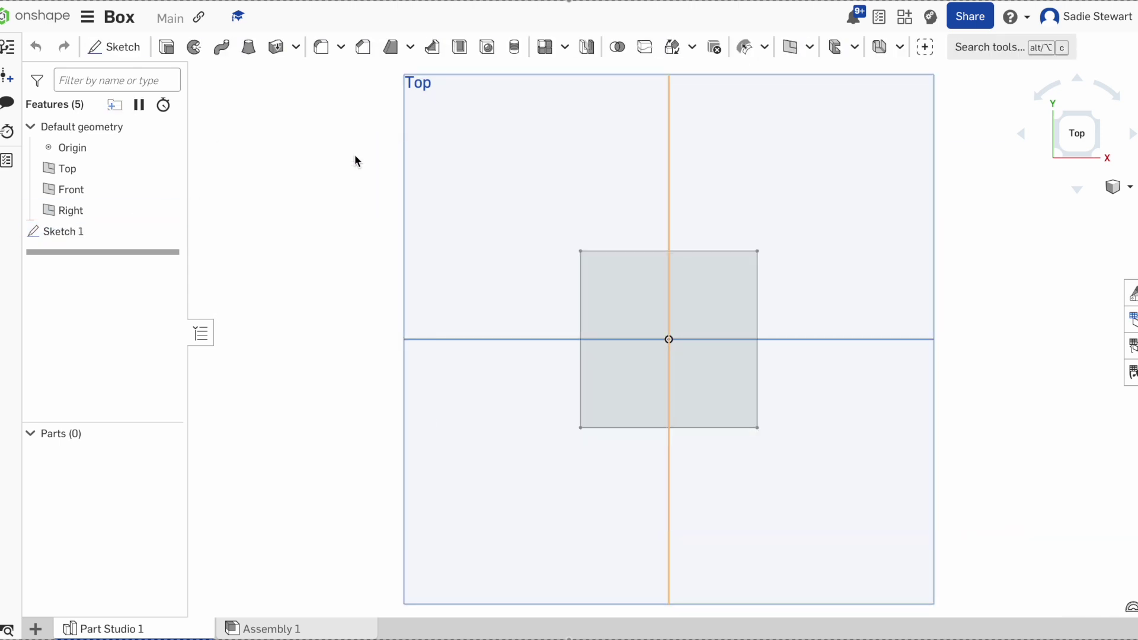
{"action": "mouse_move", "coordinate": [657, 183]}
{"action": "right_mouse_down"}
{"action": "mouse_move", "coordinate": [540, 193]}
{"action": "mouse_move", "coordinate": [535, 209]}
{"action": "mouse_move", "coordinate": [625, 217]}
{"action": "right_mouse_up"}
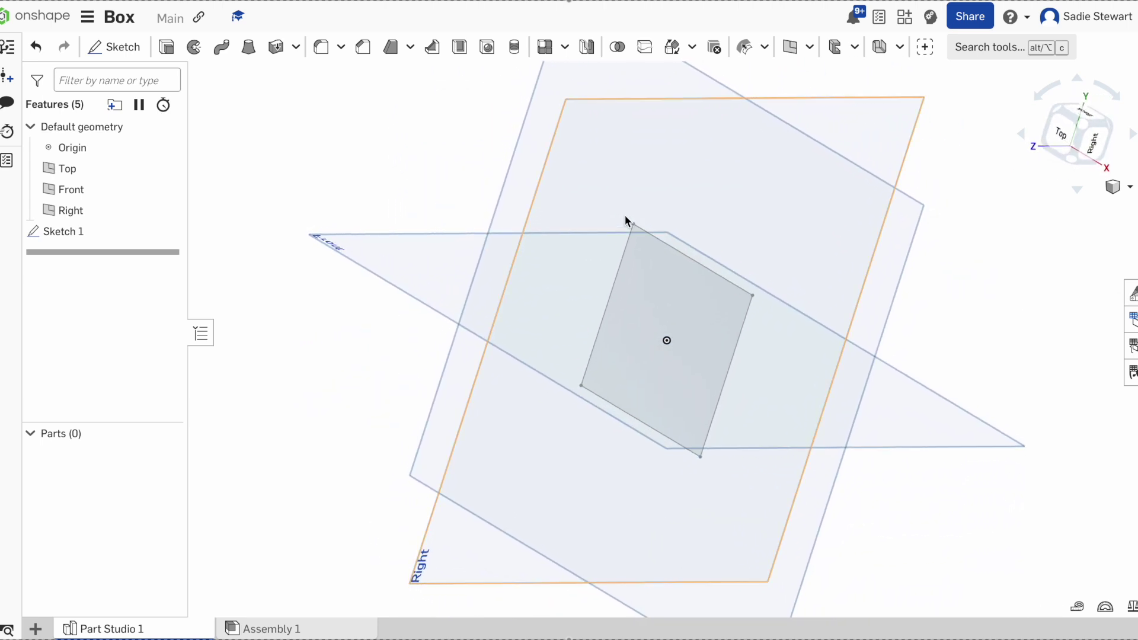
- Extrude the 50 mm square sketch to a depth of 3 mm
{"action": "left_click", "coordinate": [167, 48]}
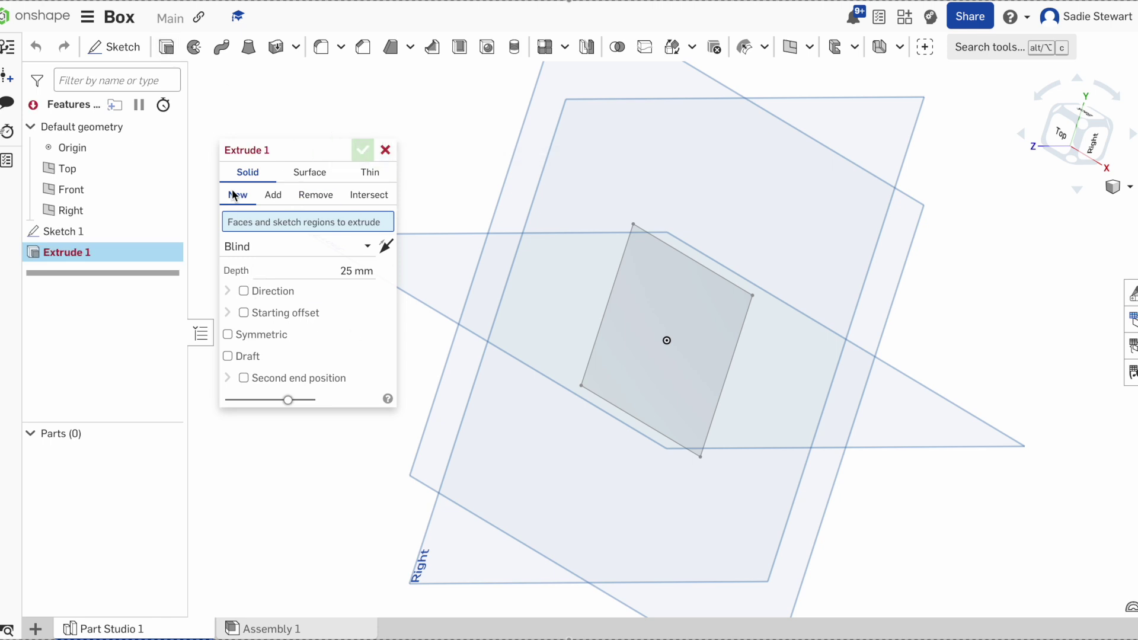
{"action": "left_click", "coordinate": [694, 322]}
{"action": "right_click_drag", "start_coordinate": [693, 322], "coordinate": [663, 327]}
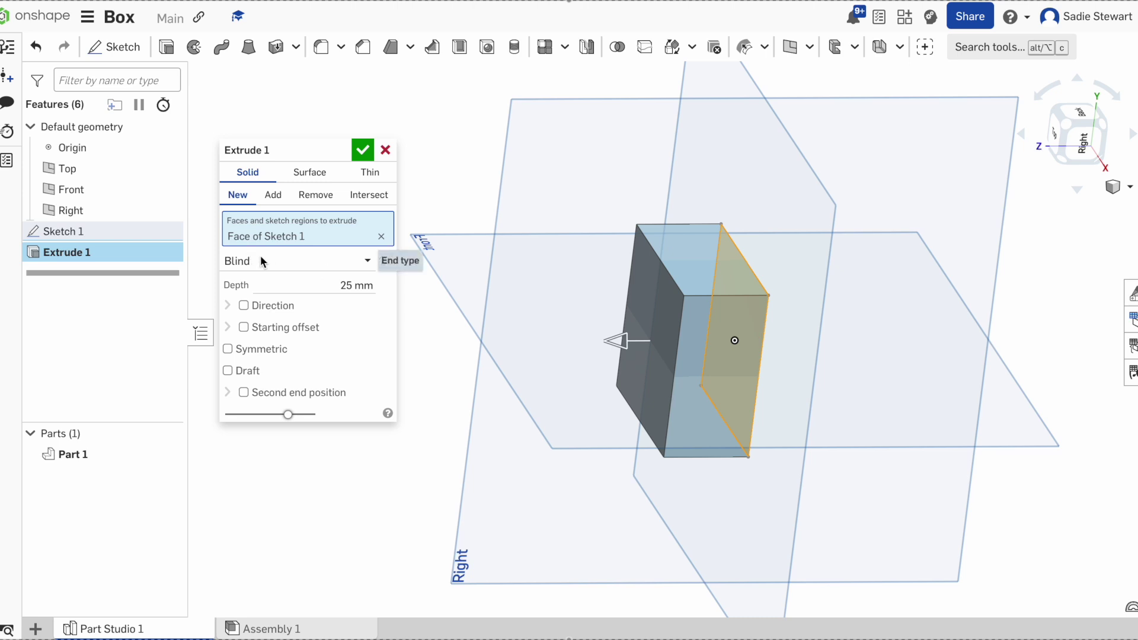
{"action": "left_click", "coordinate": [354, 284]}
{"action": "key", "text": "BackSpace"}
{"action": "type", "text": "3"}
{"action": "key", "text": "Return"}
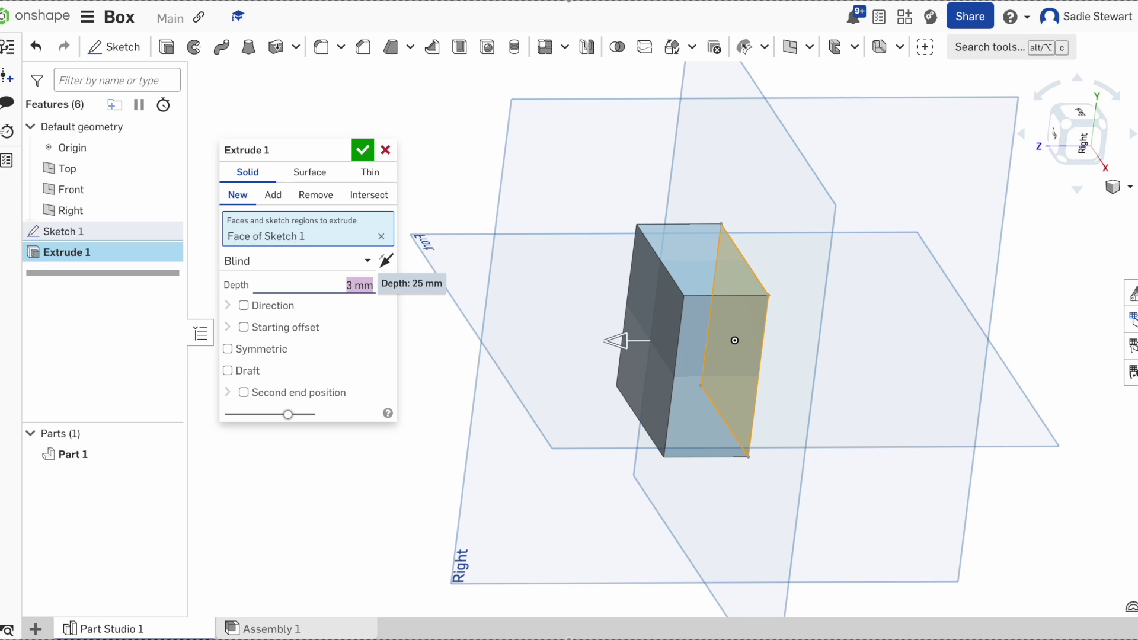
{"action": "right_click_drag", "start_coordinate": [743, 299], "coordinate": [491, 346]}
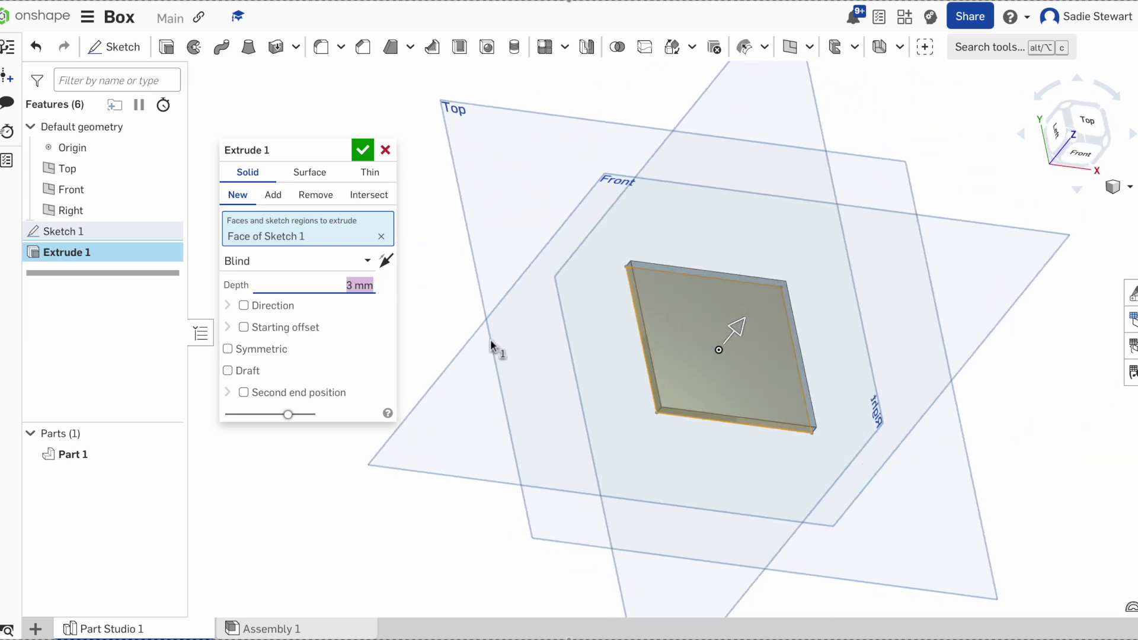
{"action": "left_click", "coordinate": [363, 151]}
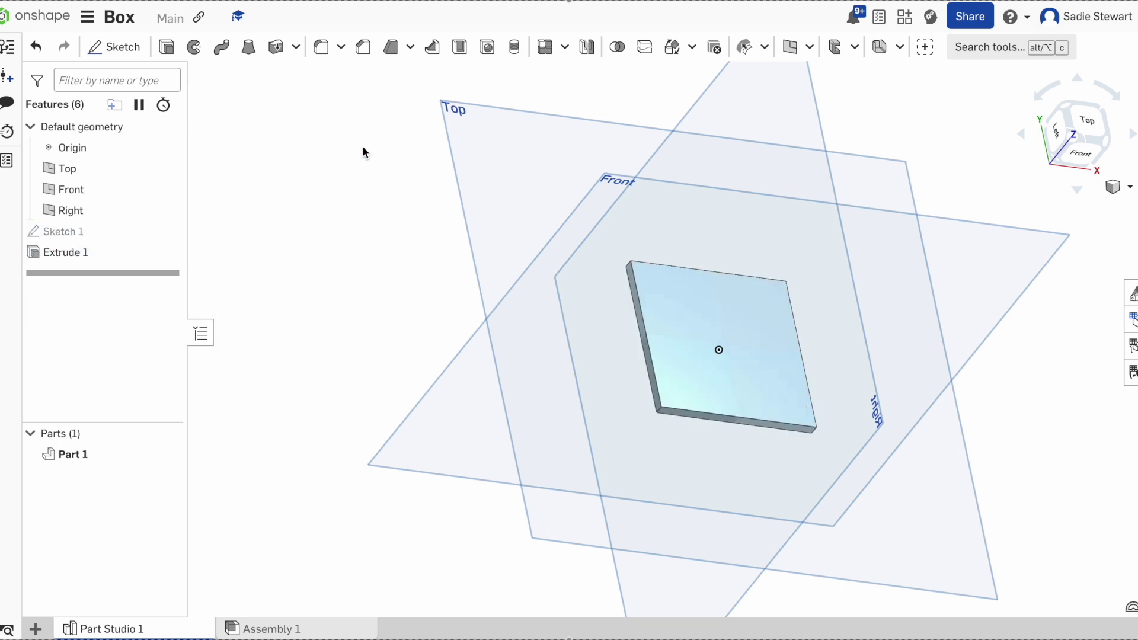
{"action": "right_click_drag", "start_coordinate": [444, 198], "coordinate": [367, 266]}
- From Top view, measure the plate's top-right to bottom-right corner distance (50 mm)
{"action": "key", "text": "shift+5"}
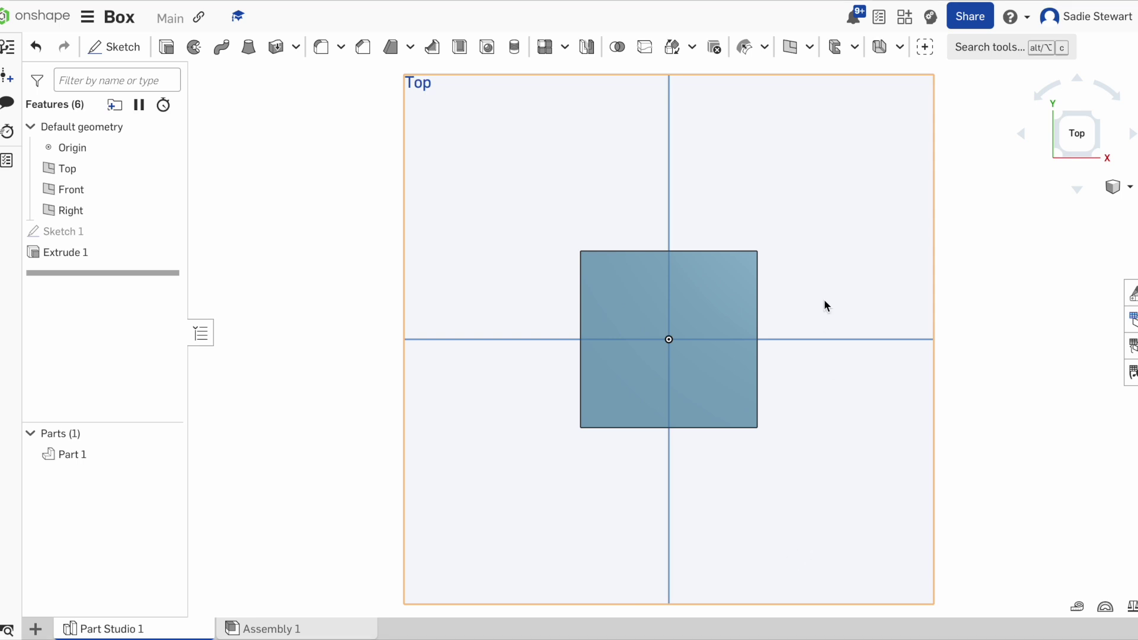
{"action": "left_click", "coordinate": [758, 251]}
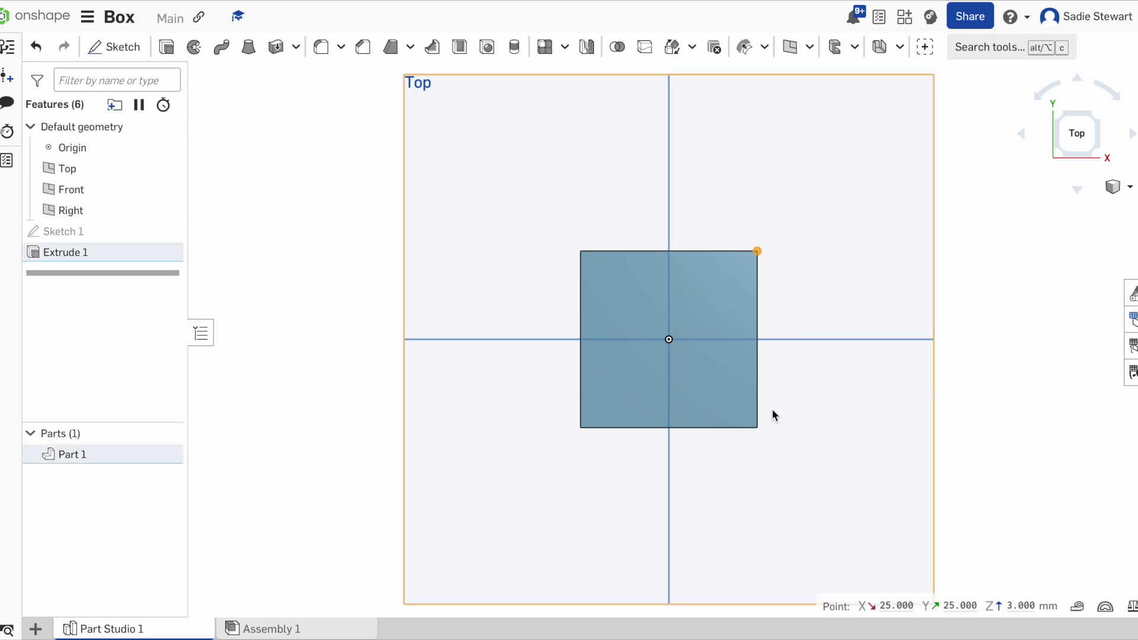
{"action": "left_click", "coordinate": [758, 428]}
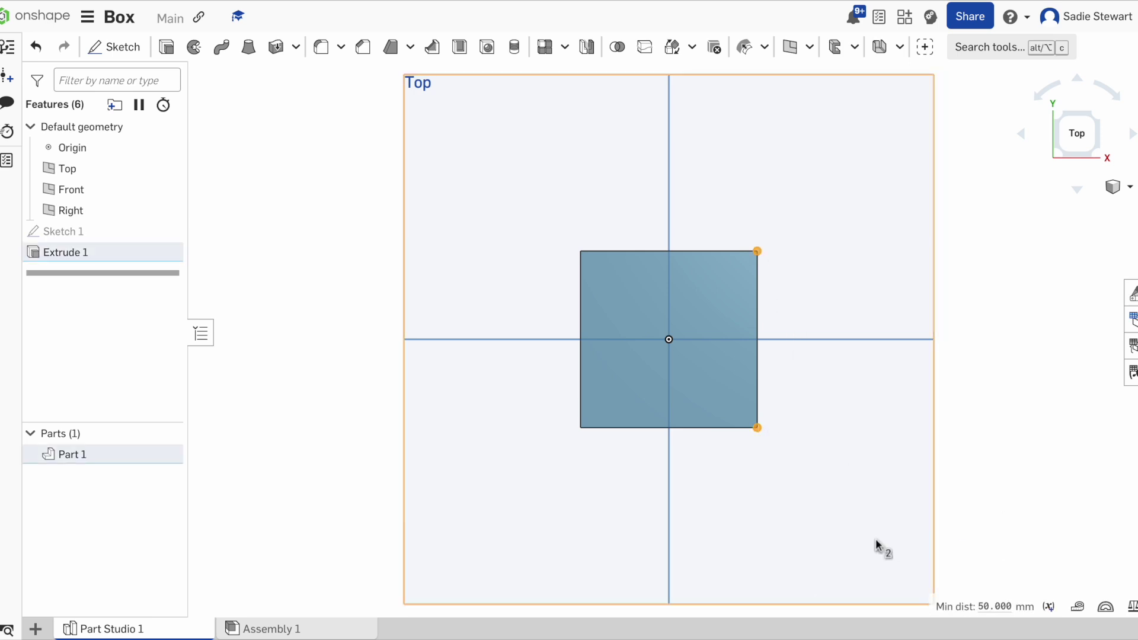
{"action": "left_click", "coordinate": [1088, 615]}
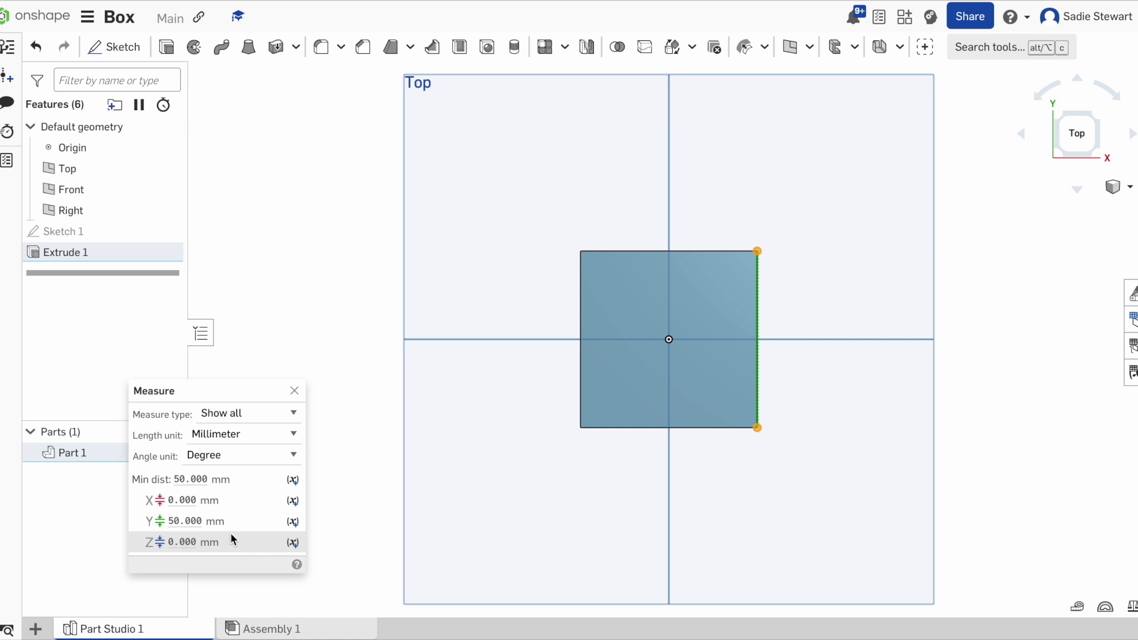
{"action": "left_click", "coordinate": [294, 391]}
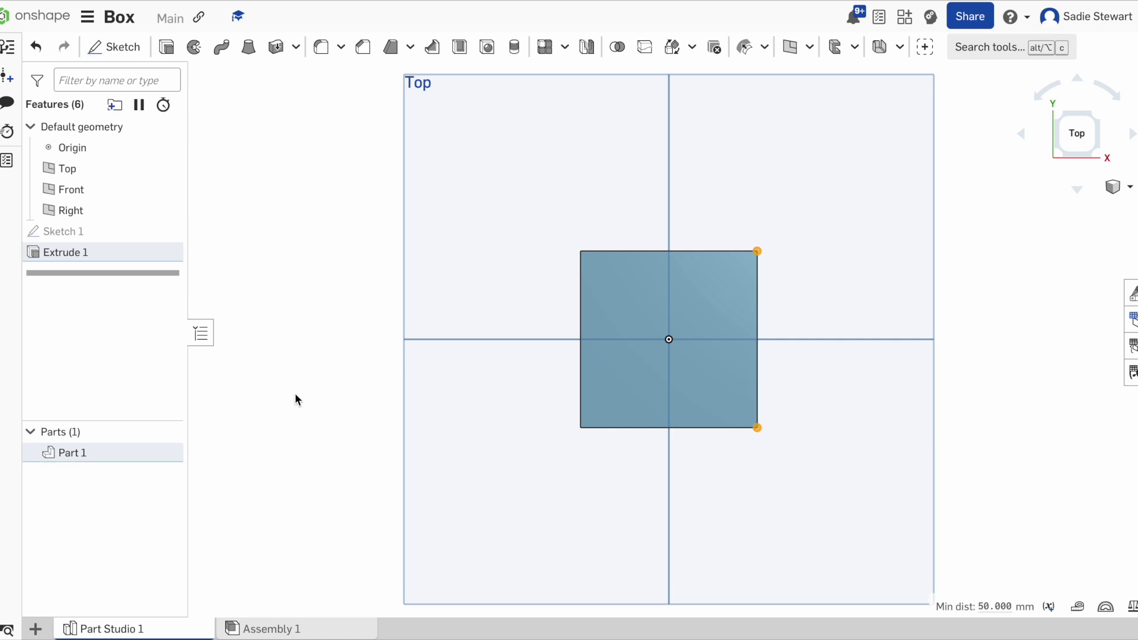
- Start a sketch on the plate's top face and select its four edges to offset
{"action": "left_click", "coordinate": [134, 44]}
{"action": "left_click", "coordinate": [711, 285]}
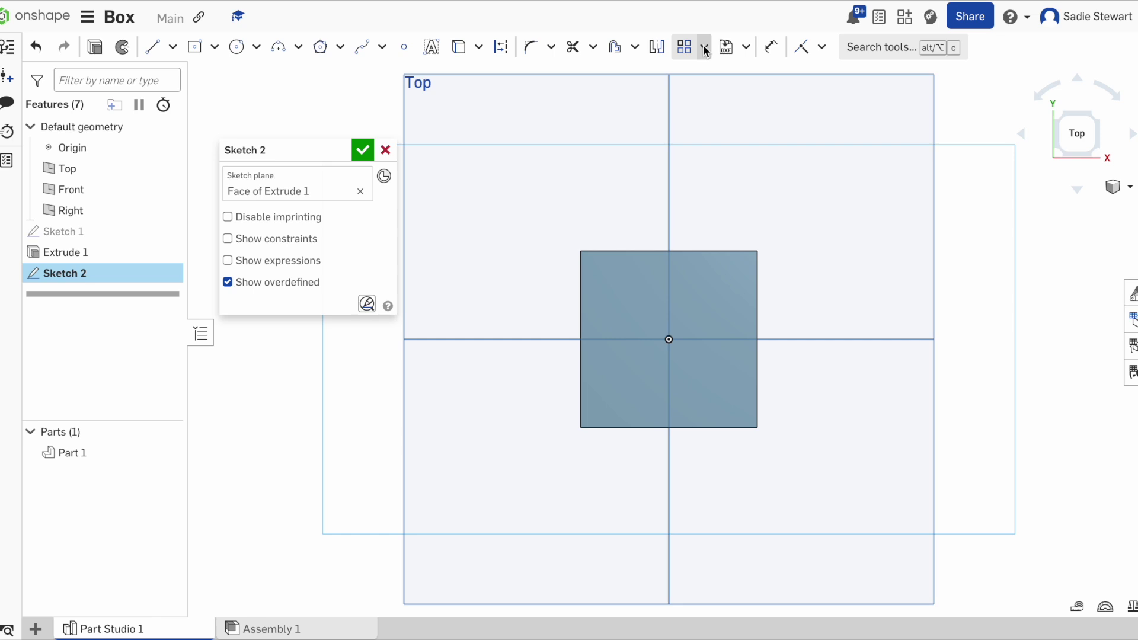
{"action": "left_click", "coordinate": [634, 50]}
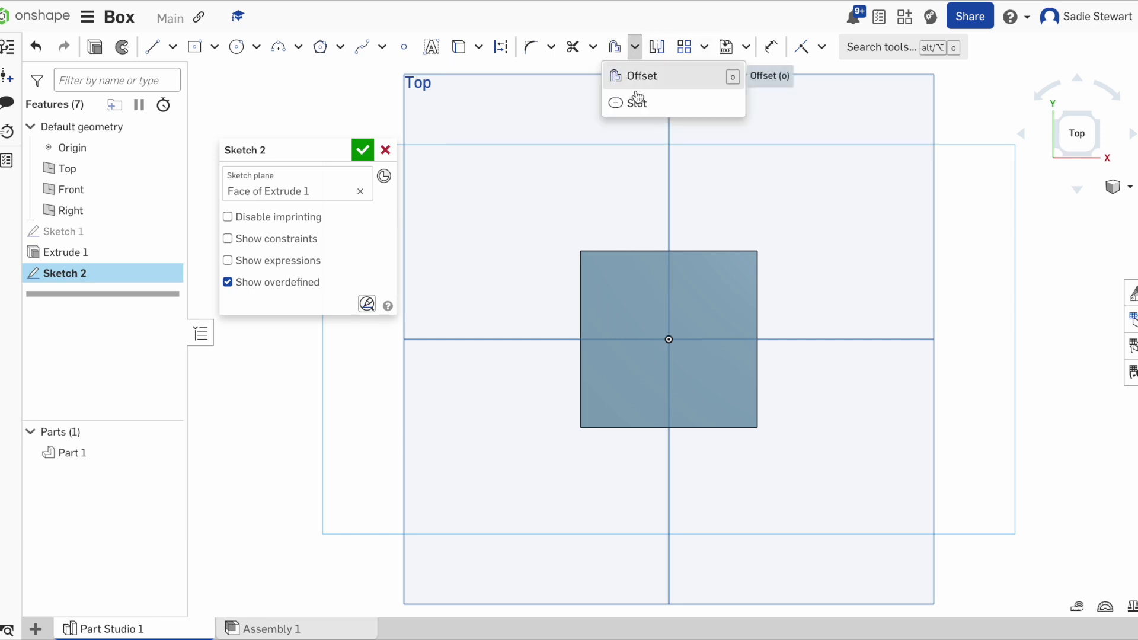
{"action": "left_click", "coordinate": [641, 77]}
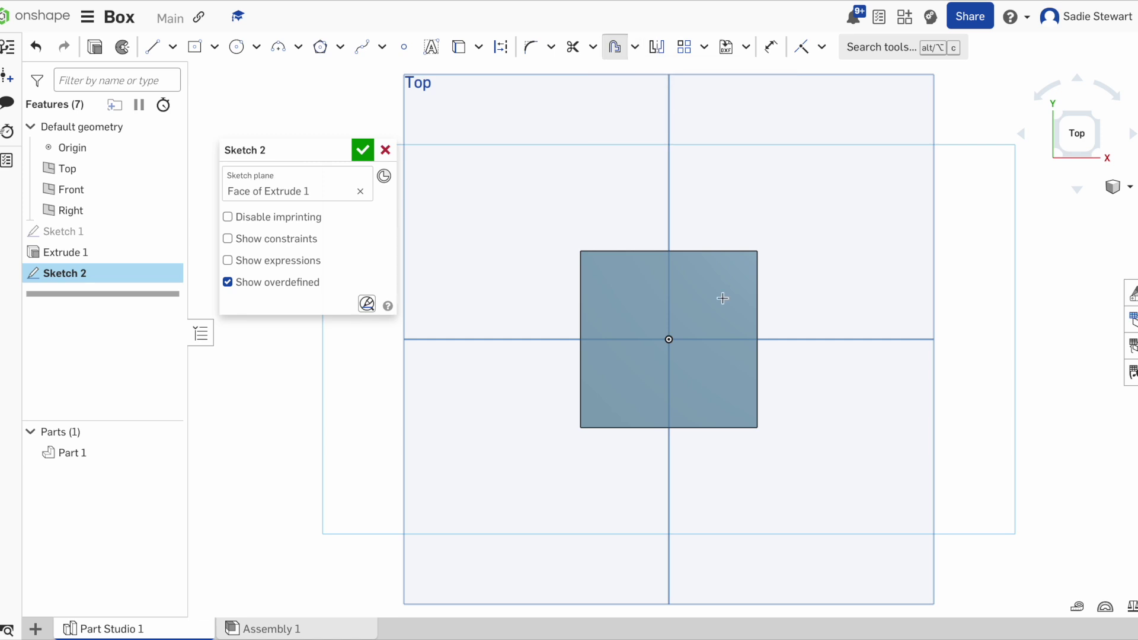
{"action": "scroll", "coordinate": [722, 296], "scroll_direction": "up", "scroll_amount": 3}
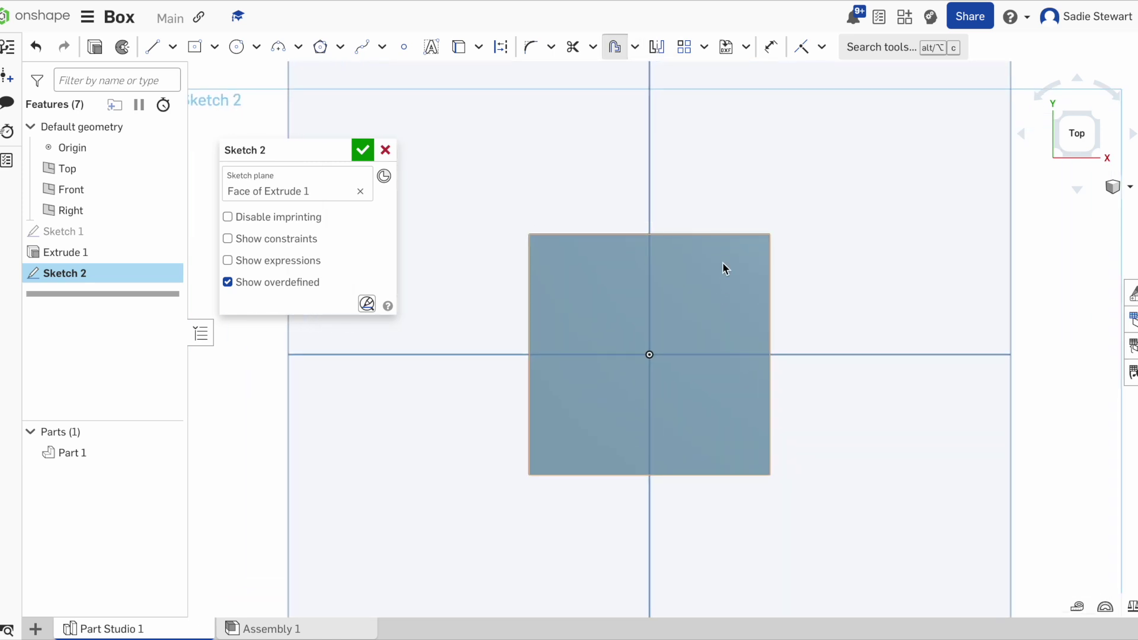
{"action": "left_click", "coordinate": [710, 236]}
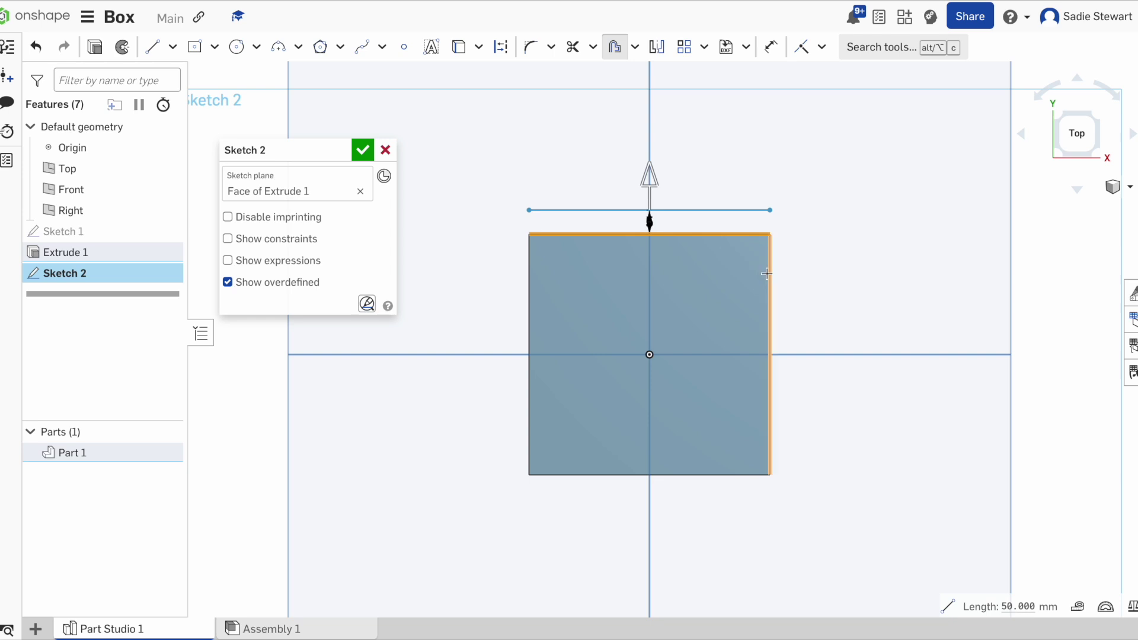
{"action": "left_click", "coordinate": [768, 275]}
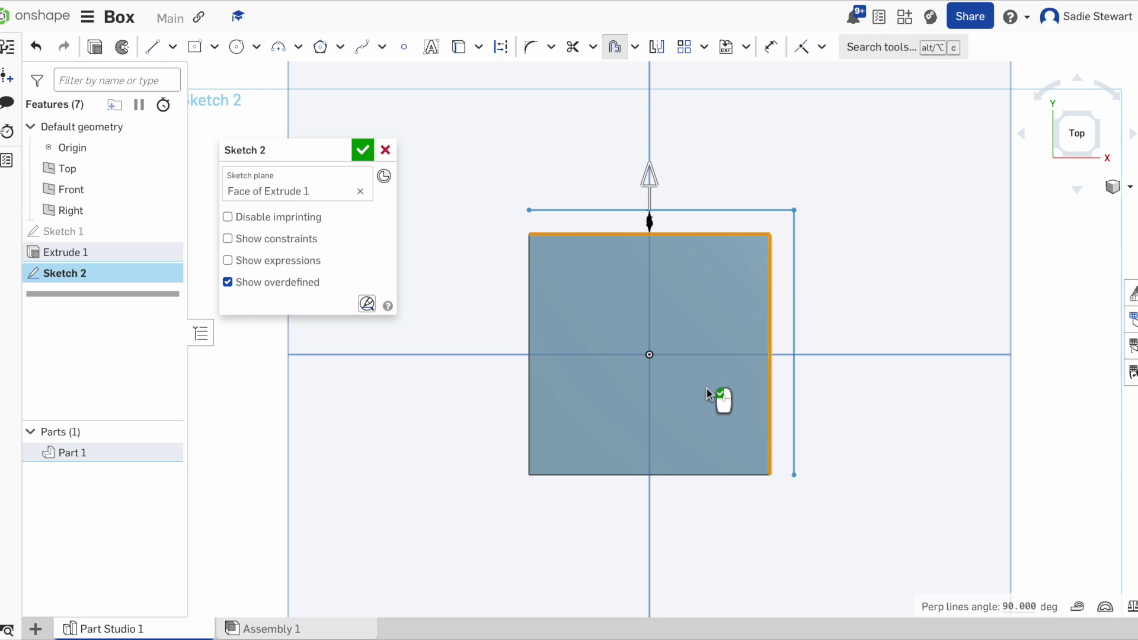
{"action": "left_click", "coordinate": [681, 475]}
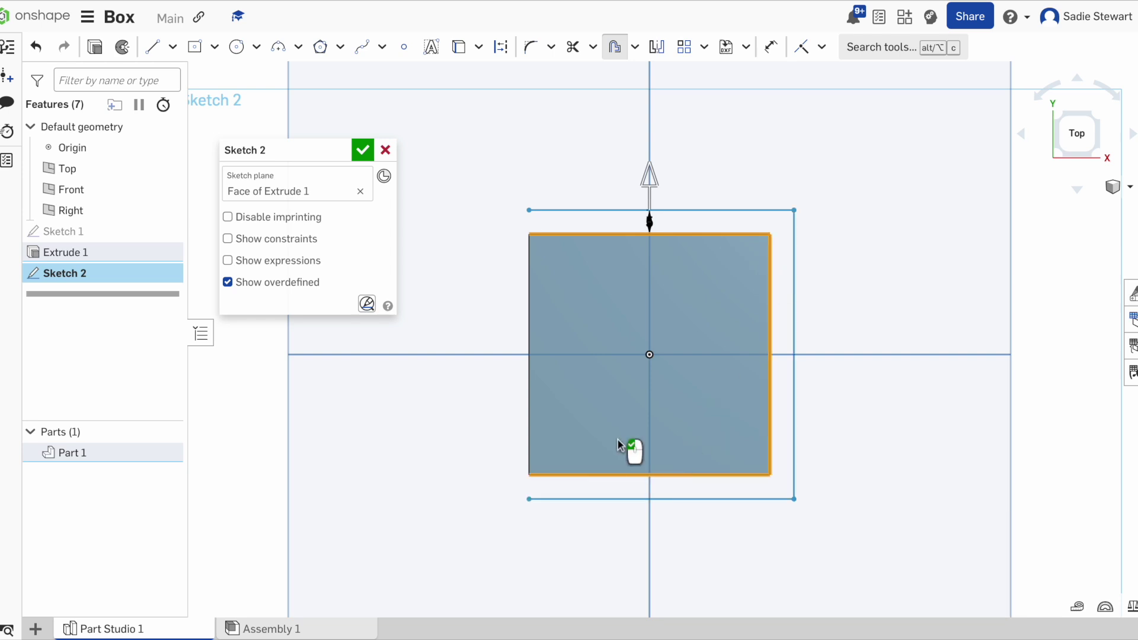
{"action": "left_click", "coordinate": [533, 401]}
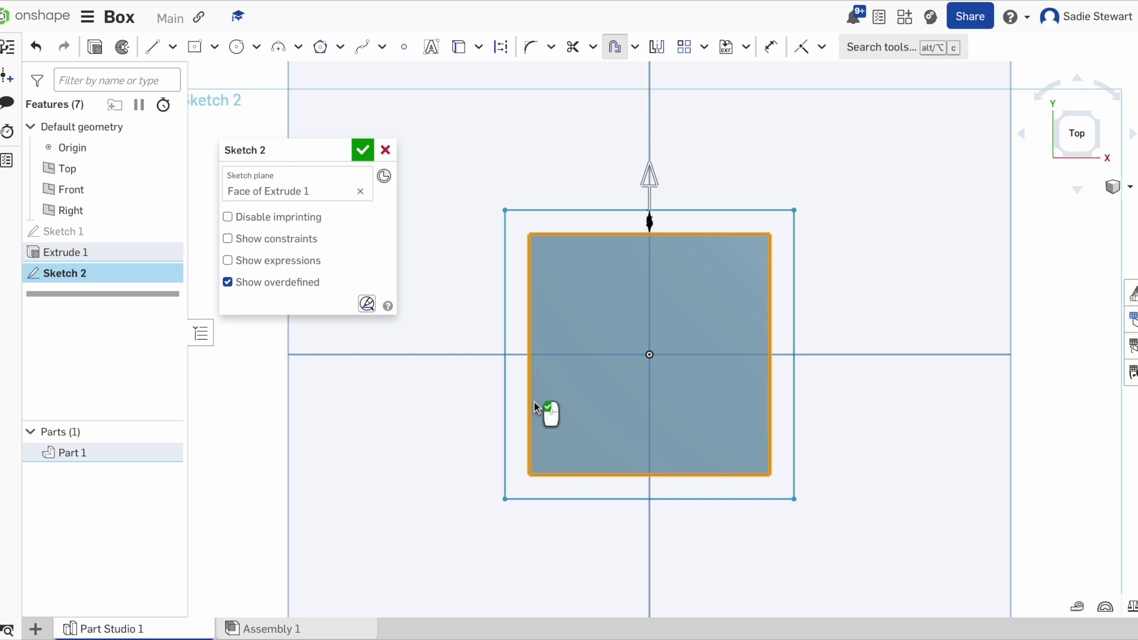
- Offset the four edges inward with a -3 mm offset distance
{"action": "left_click", "coordinate": [896, 314]}
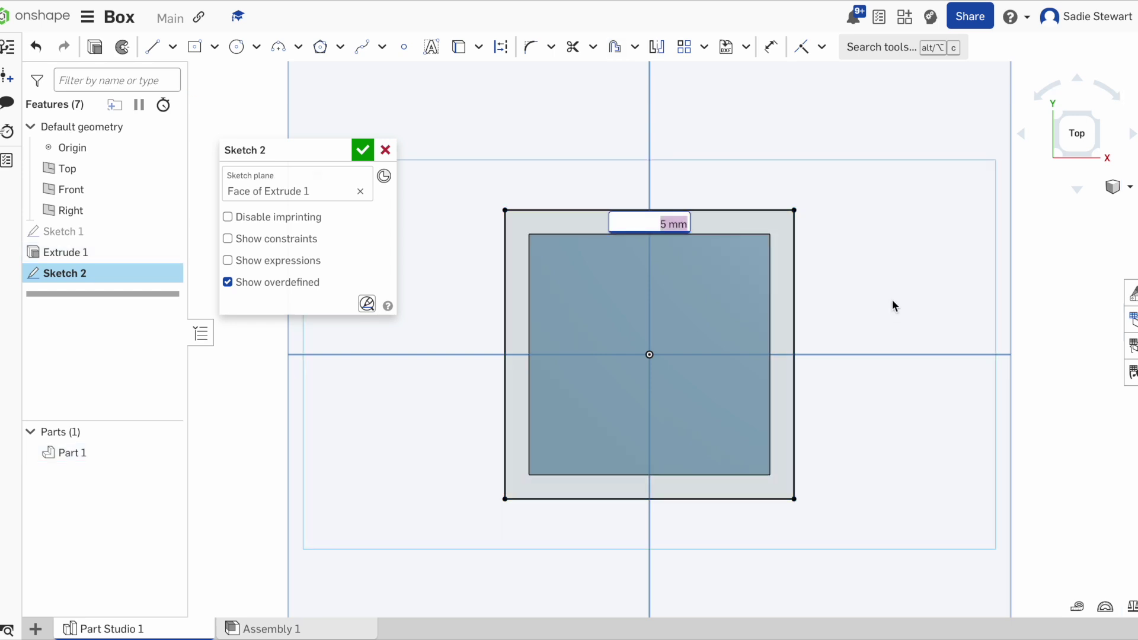
{"action": "key", "text": "BackSpace"}
{"action": "type", "text": "-3"}
{"action": "key", "text": "Return"}
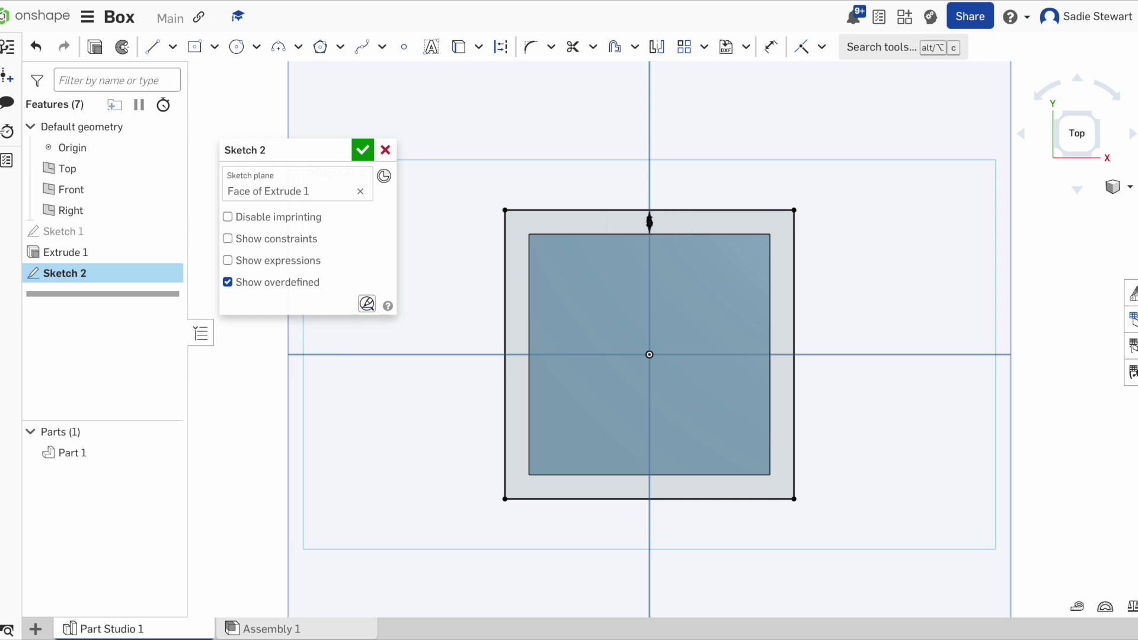
{"action": "right_click_drag", "start_coordinate": [1082, 339], "coordinate": [1051, 340]}
- Finish the offset sketch and extrude the ring between outlines into 25 mm walls
{"action": "left_click", "coordinate": [363, 148]}
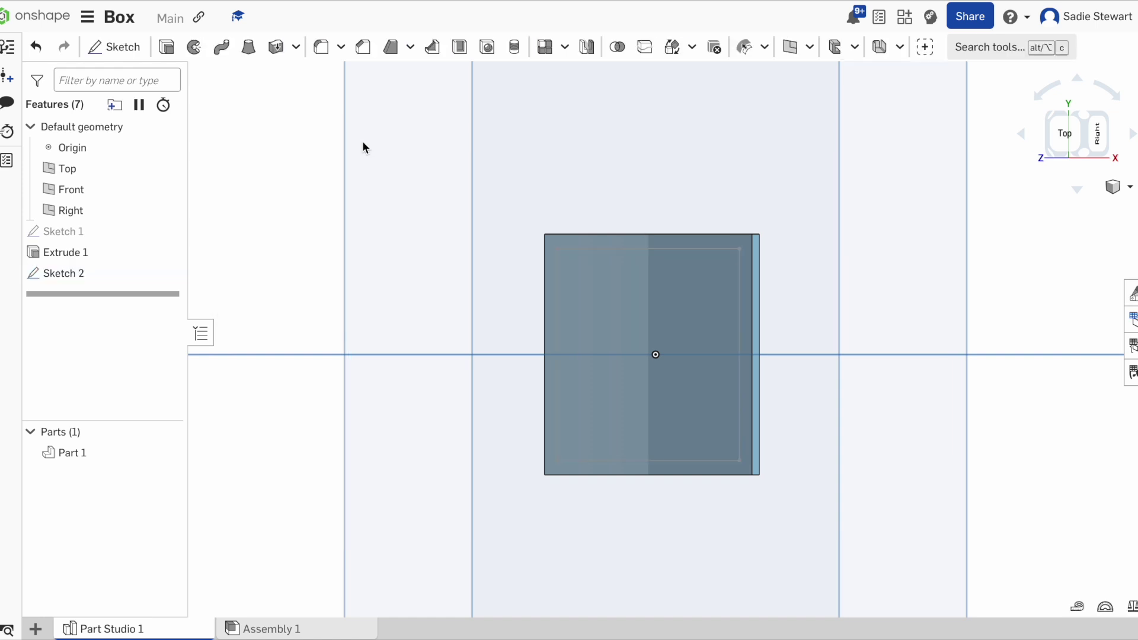
{"action": "mouse_move", "coordinate": [511, 212]}
{"action": "right_mouse_down"}
{"action": "mouse_move", "coordinate": [512, 288]}
{"action": "mouse_move", "coordinate": [470, 285]}
{"action": "mouse_move", "coordinate": [421, 223]}
{"action": "mouse_move", "coordinate": [424, 183]}
{"action": "mouse_move", "coordinate": [679, 98]}
{"action": "right_mouse_up"}
{"action": "left_click", "coordinate": [1078, 138]}
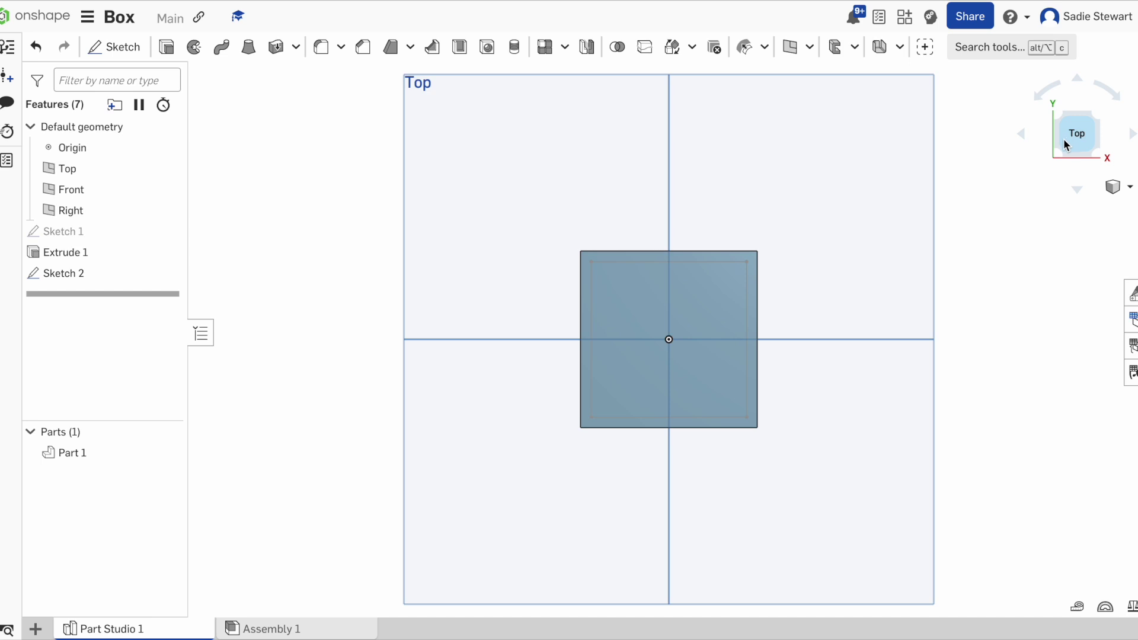
{"action": "scroll", "coordinate": [697, 305], "scroll_direction": "up", "scroll_amount": 2}
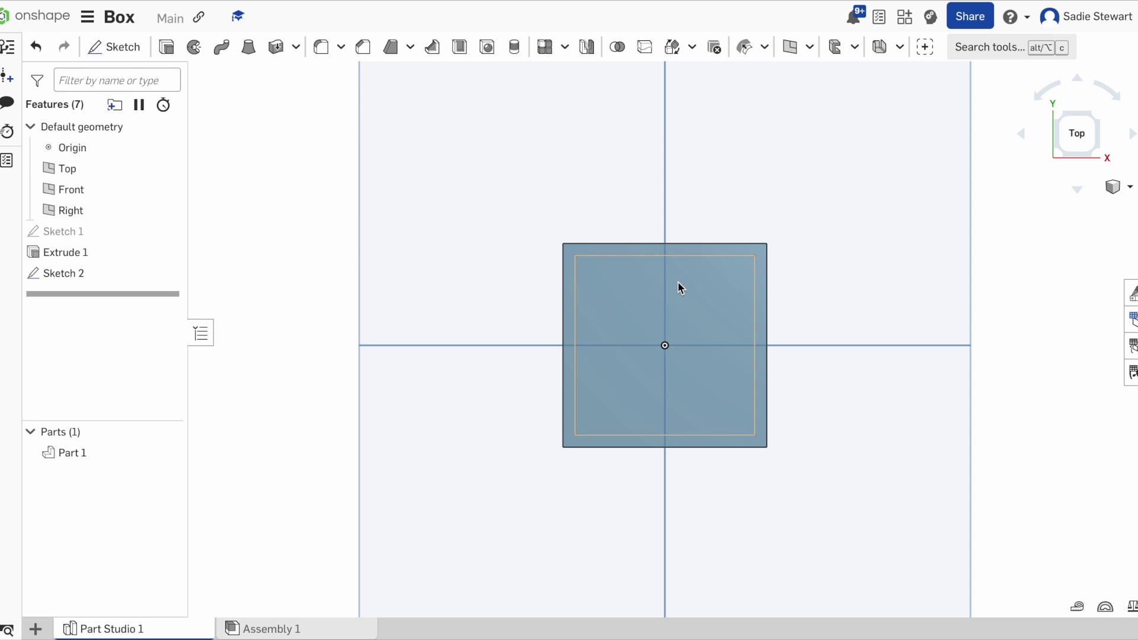
{"action": "left_click", "coordinate": [760, 264]}
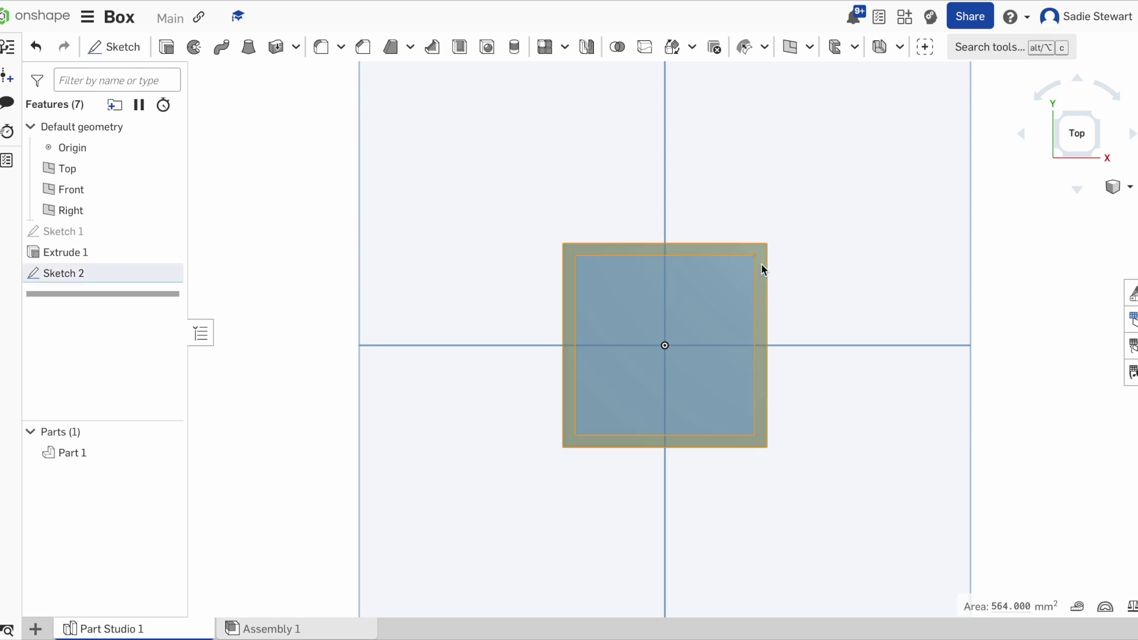
{"action": "left_click", "coordinate": [167, 49]}
{"action": "right_click_drag", "start_coordinate": [498, 190], "coordinate": [500, 336]}
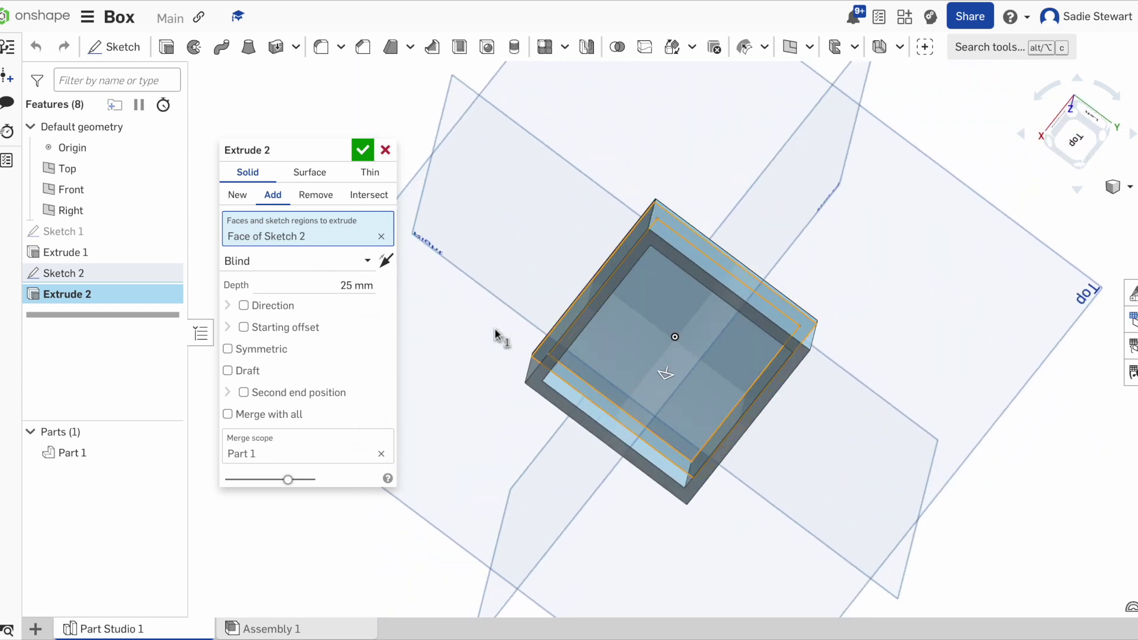
{"action": "left_click", "coordinate": [367, 152]}
- View the box from the Right and start a sketch on its side face
{"action": "left_click", "coordinate": [1077, 161]}
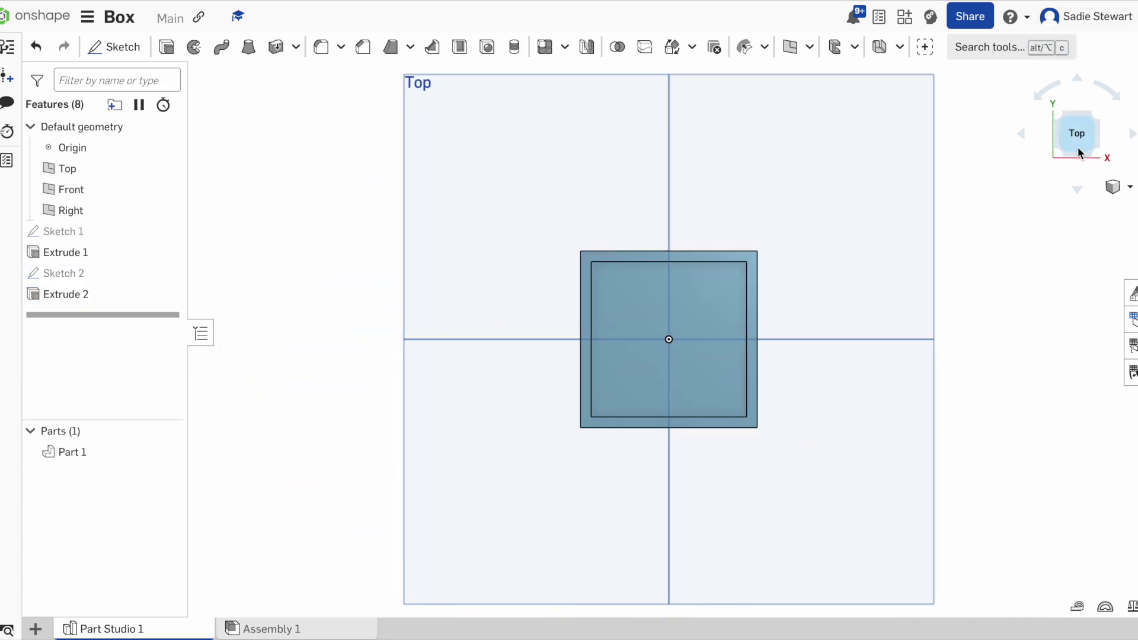
{"action": "left_click", "coordinate": [1099, 111]}
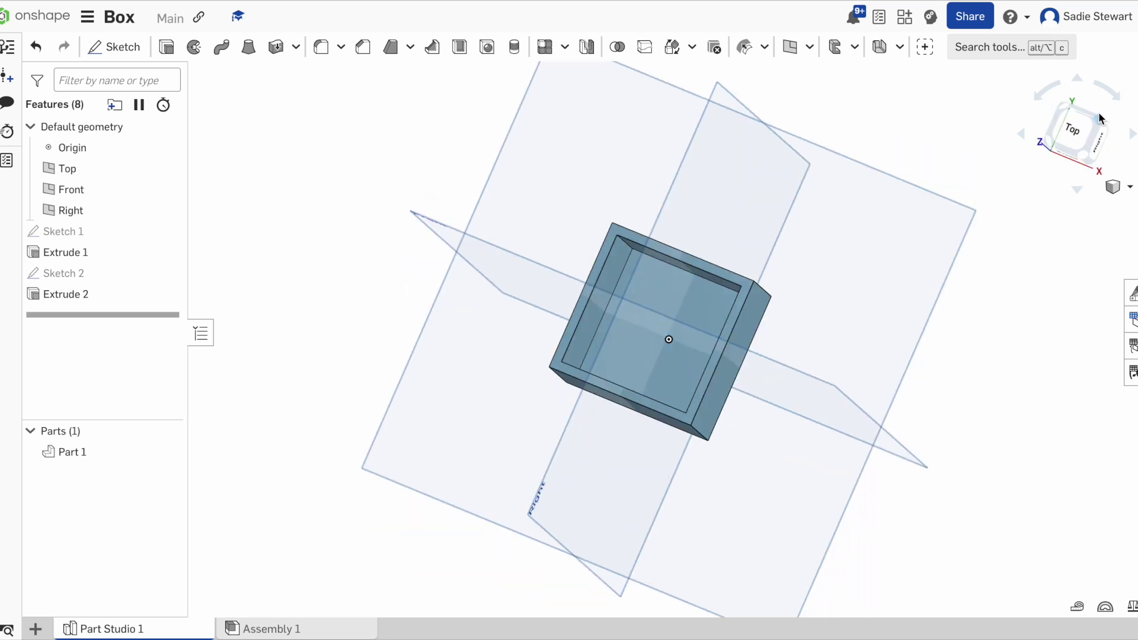
{"action": "left_click", "coordinate": [1075, 153]}
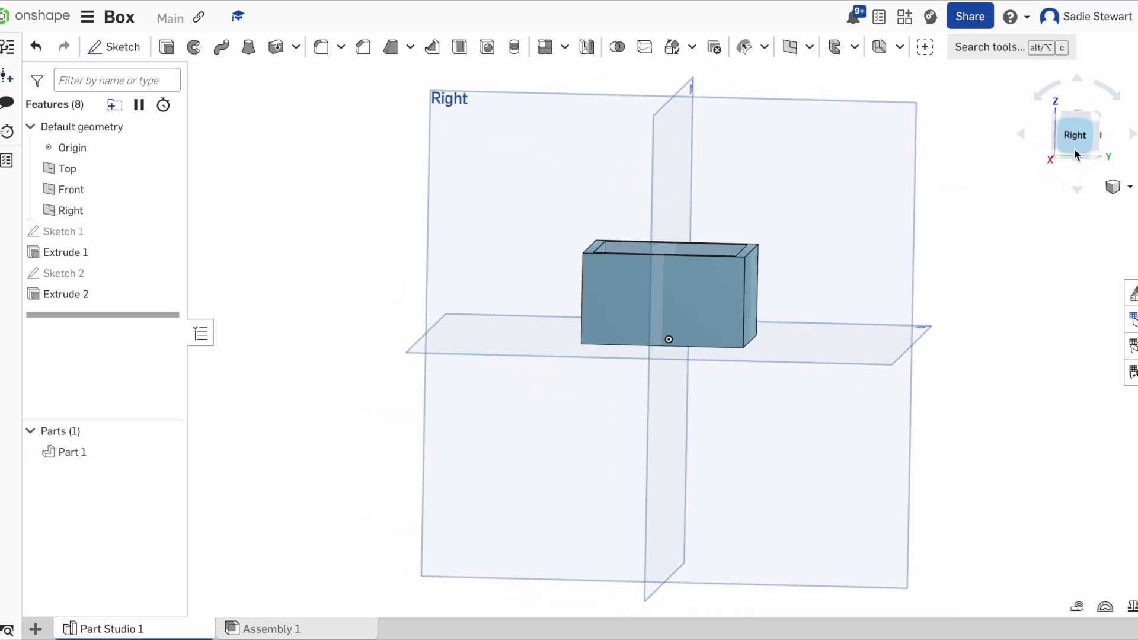
{"action": "scroll", "coordinate": [714, 190], "scroll_direction": "up", "scroll_amount": 5}
{"action": "scroll", "coordinate": [715, 322], "scroll_direction": "up", "scroll_amount": 2}
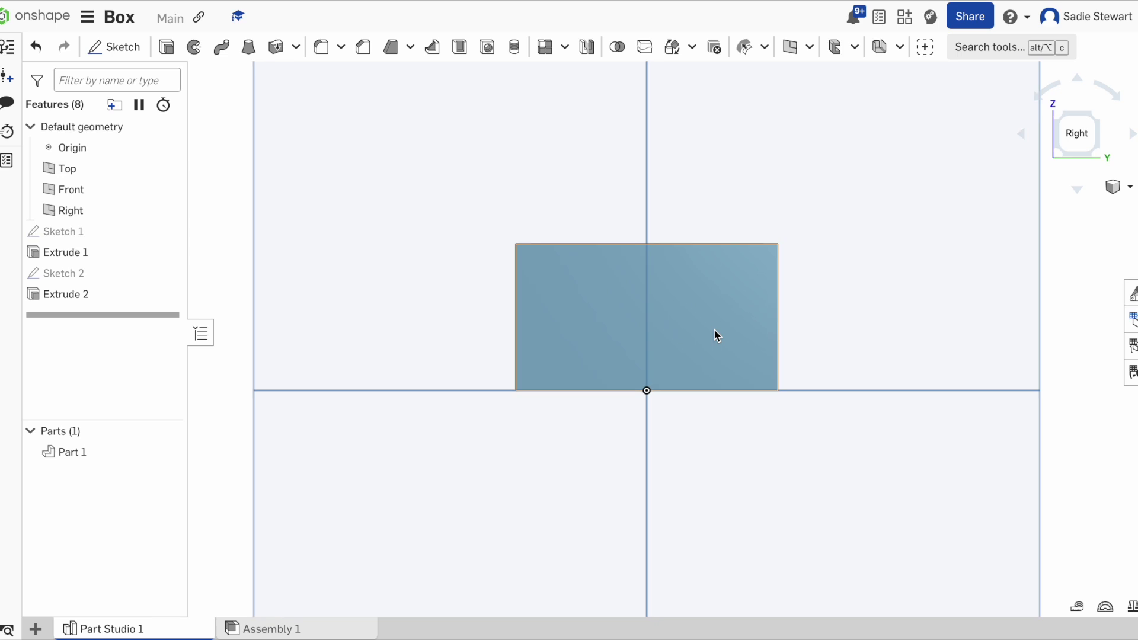
{"action": "left_click", "coordinate": [711, 309]}
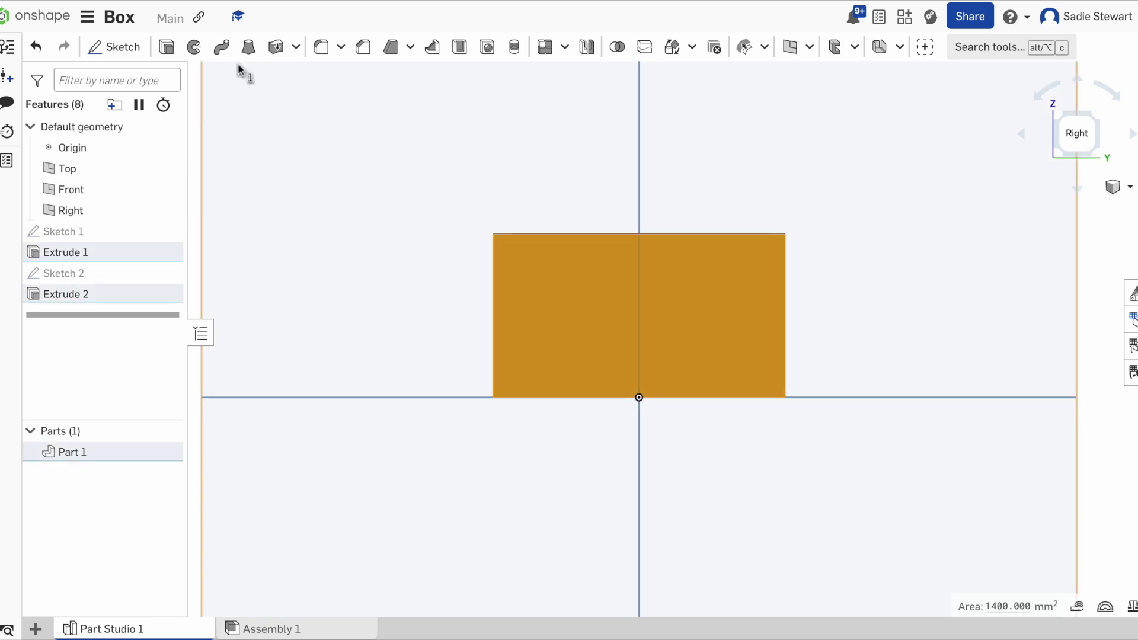
{"action": "left_click", "coordinate": [127, 46]}
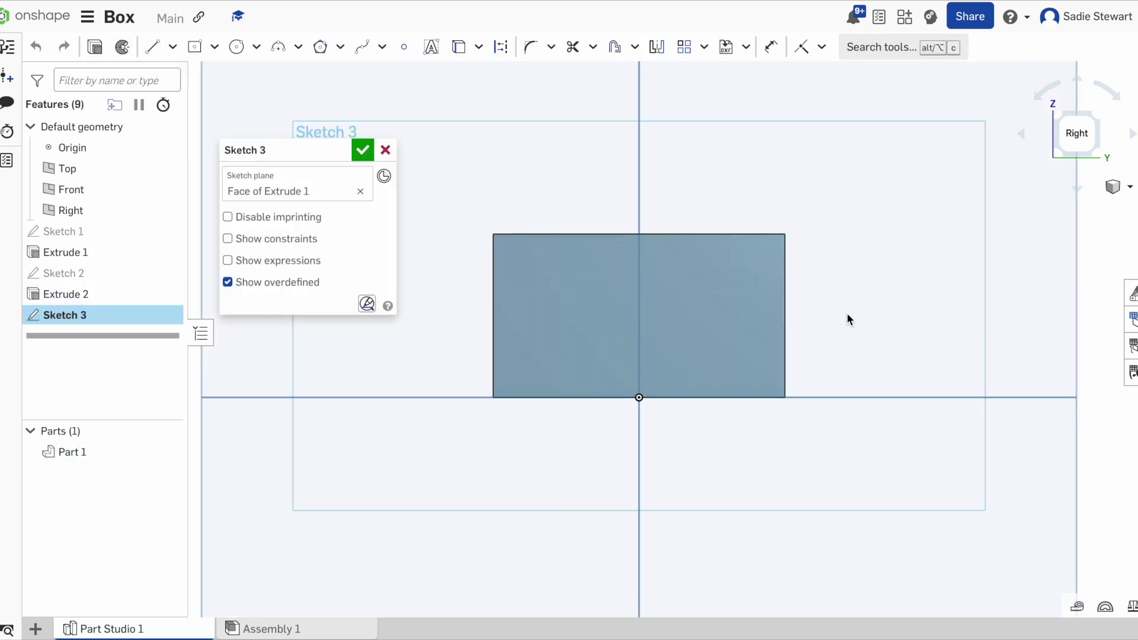
- Draw a center-point circle of 6.6 mm diameter near the side face's upper right
{"action": "scroll", "coordinate": [767, 237], "scroll_direction": "up", "scroll_amount": 3}
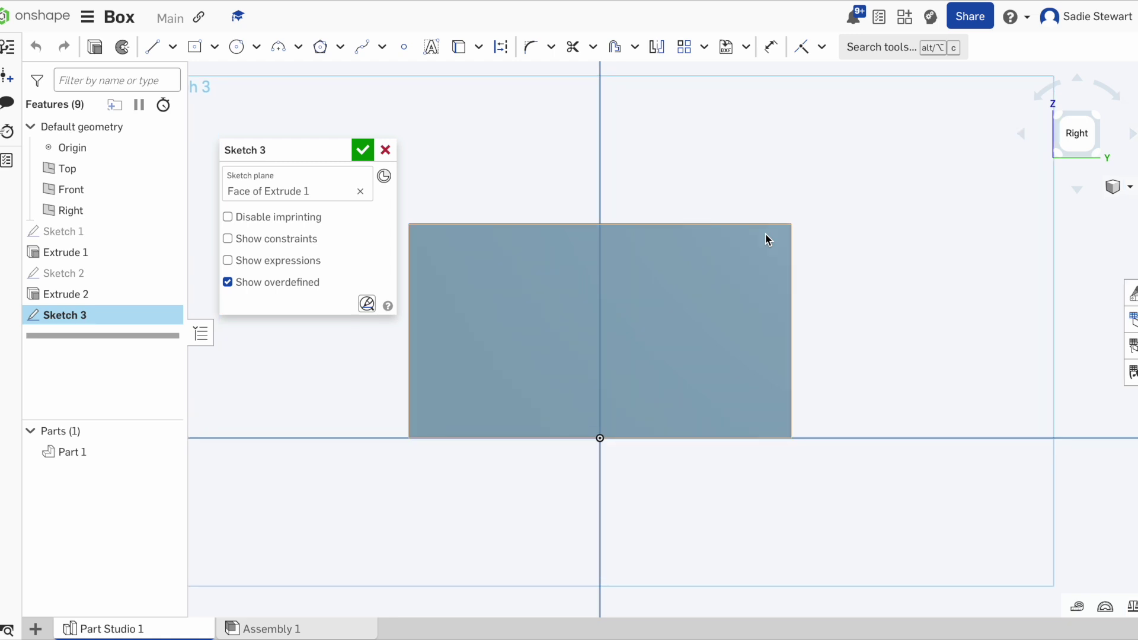
{"action": "scroll", "coordinate": [766, 238], "scroll_direction": "up", "scroll_amount": 1}
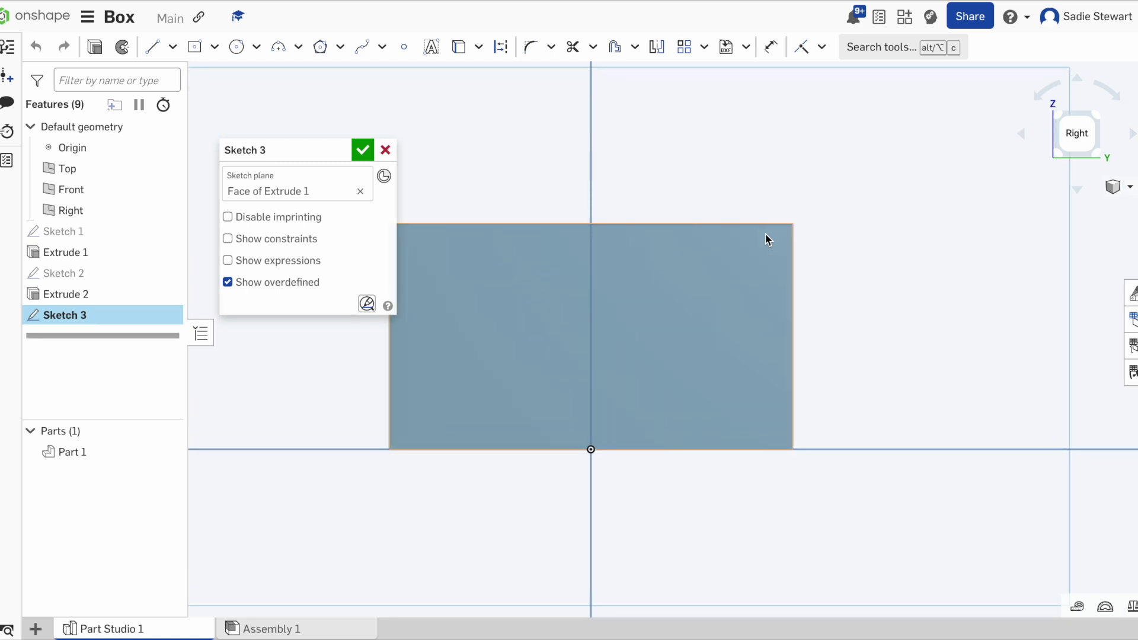
{"action": "left_click", "coordinate": [258, 47]}
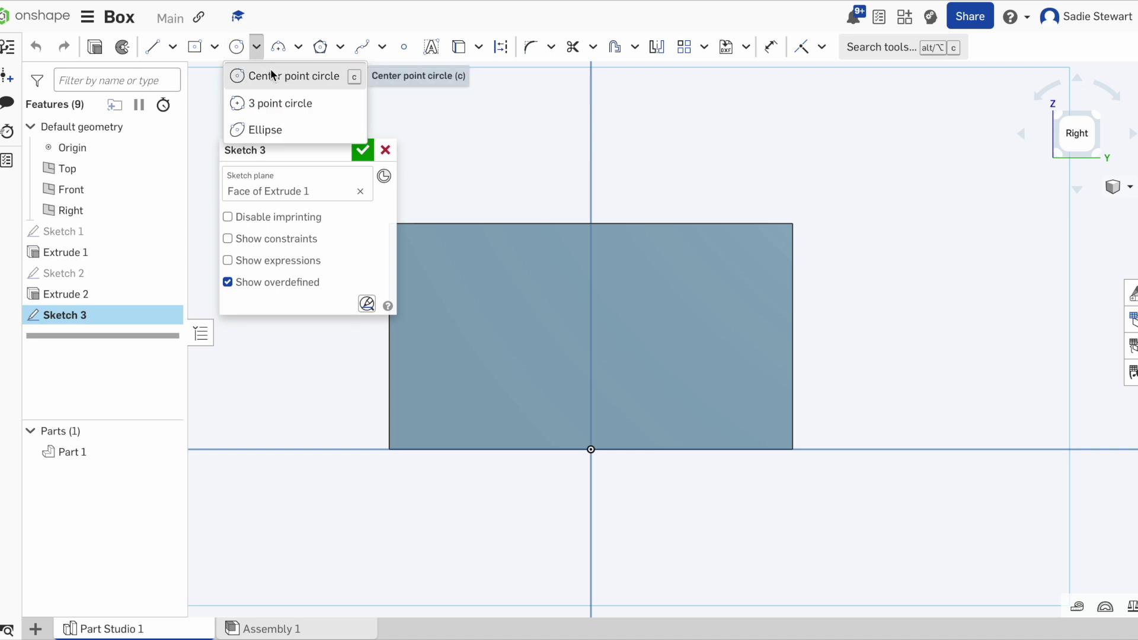
{"action": "left_click", "coordinate": [271, 71]}
{"action": "left_click", "coordinate": [712, 286]}
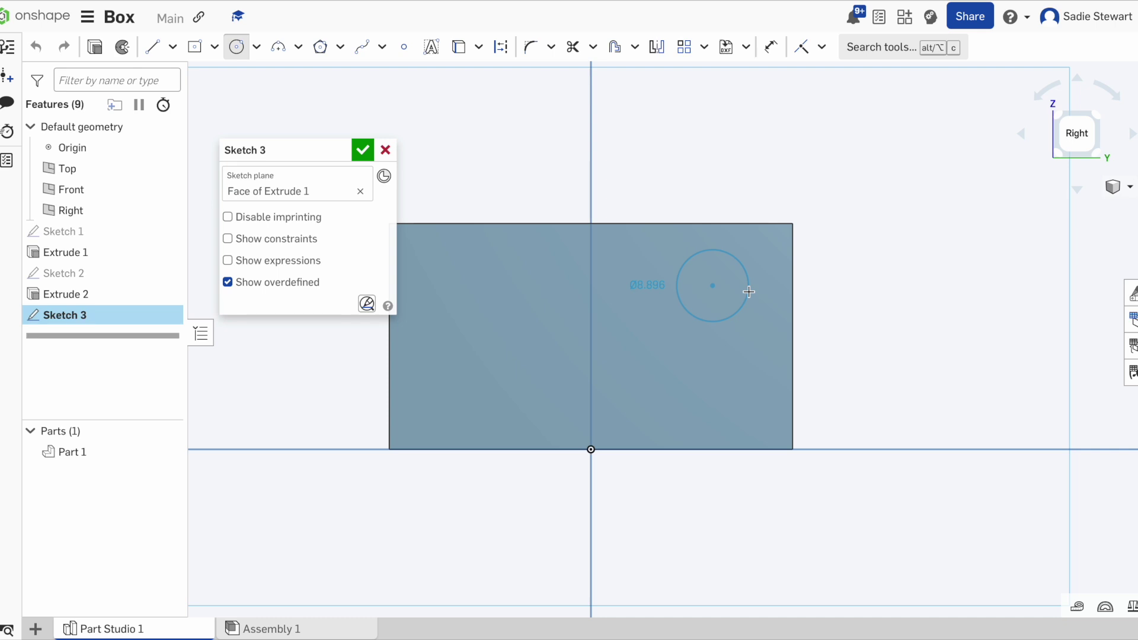
{"action": "left_click", "coordinate": [748, 291]}
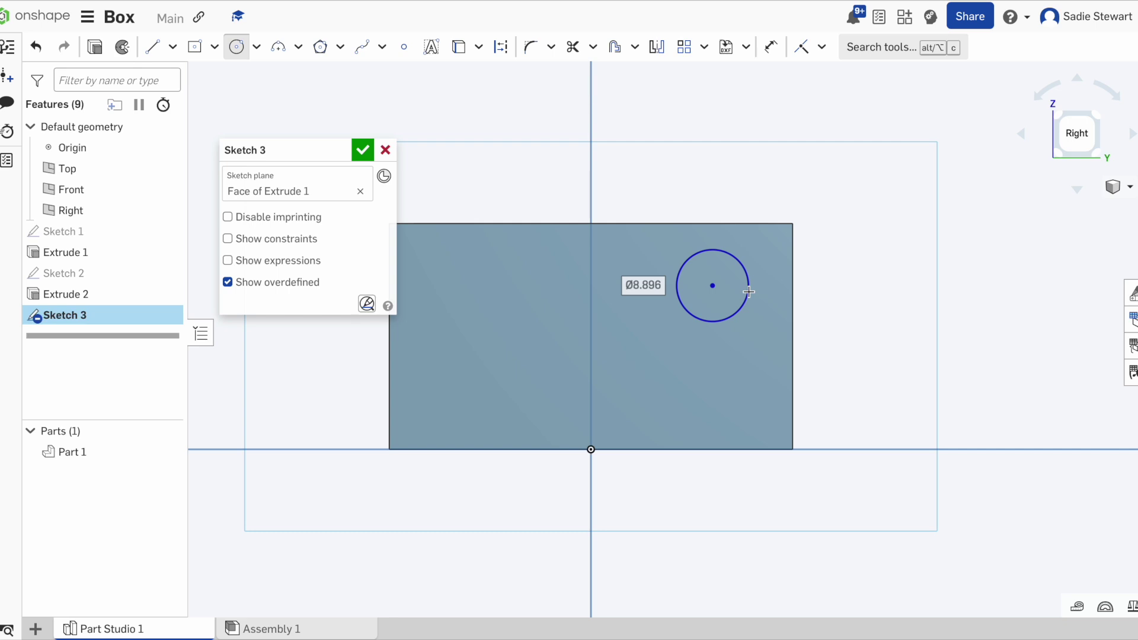
{"action": "type", "text": "6"}
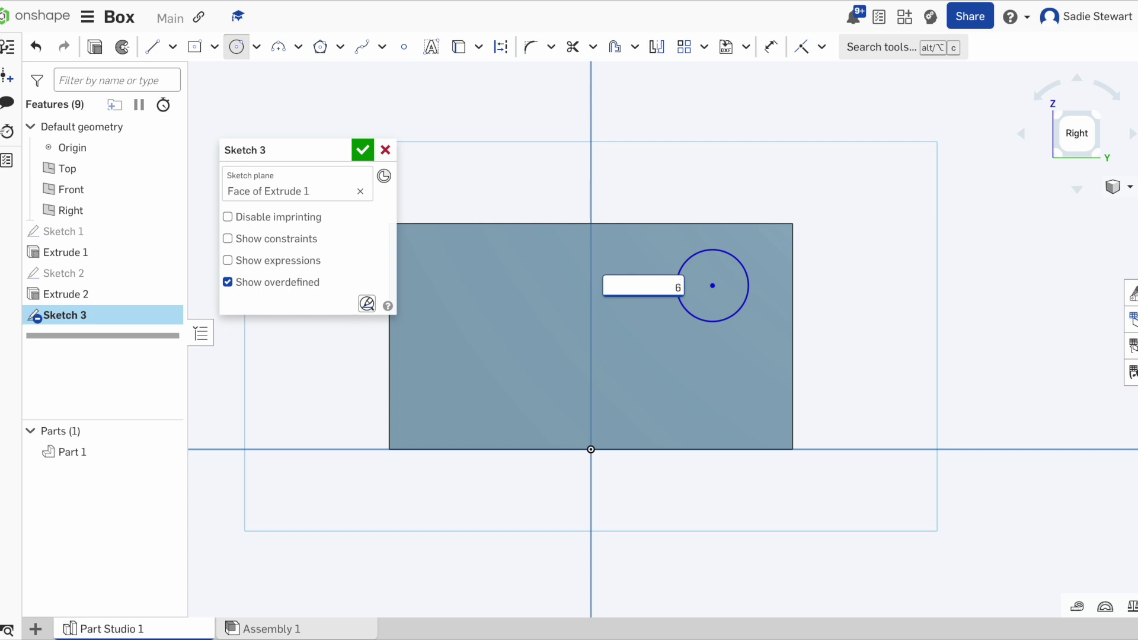
{"action": "type", "text": ".6"}
{"action": "key", "text": "Return"}
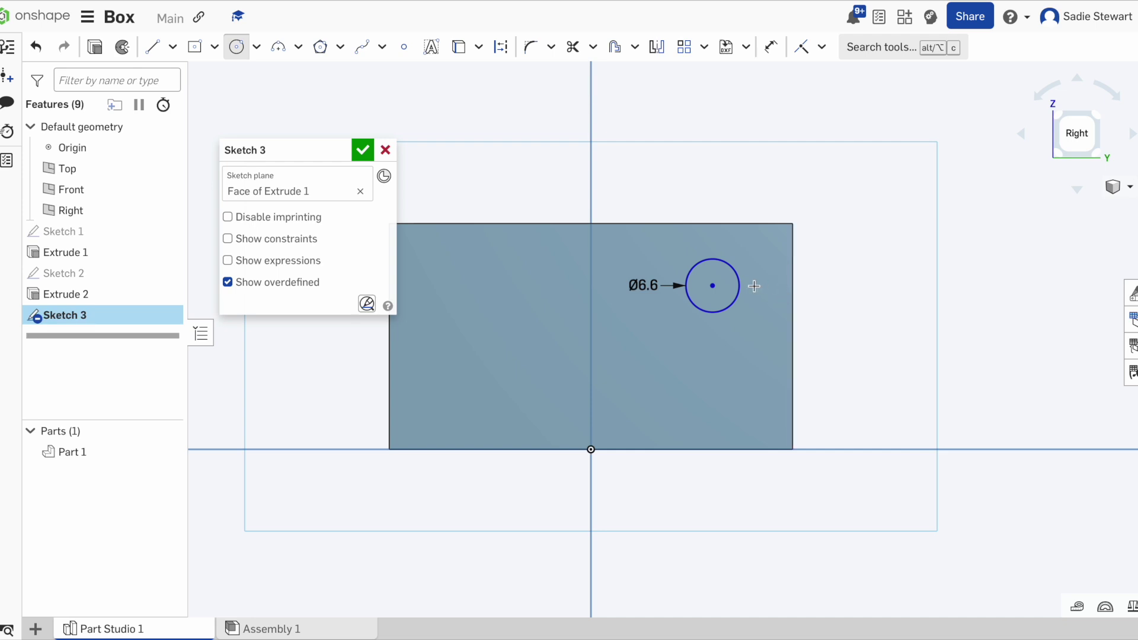
{"action": "key", "text": "d"}
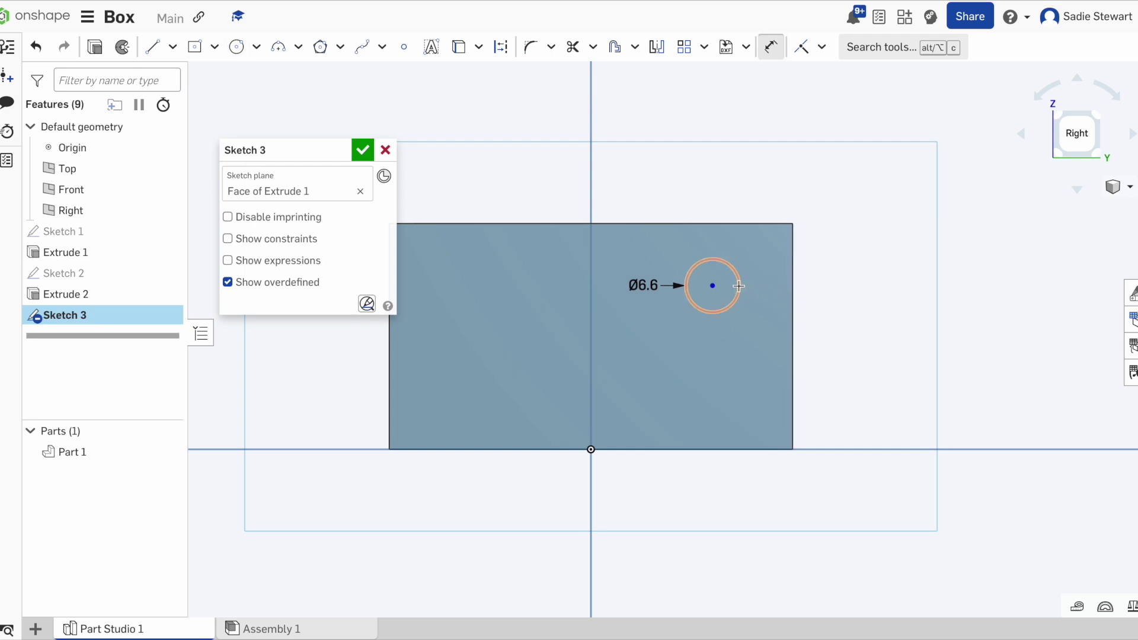
{"action": "key", "text": "Escape"}
- Dimension the circle 6 mm below the face's top edge
{"action": "mouse_move", "coordinate": [736, 287]}
{"action": "left_mouse_down"}
{"action": "mouse_move", "coordinate": [696, 456]}
{"action": "mouse_move", "coordinate": [584, 327]}
{"action": "mouse_move", "coordinate": [740, 286]}
{"action": "left_mouse_up"}
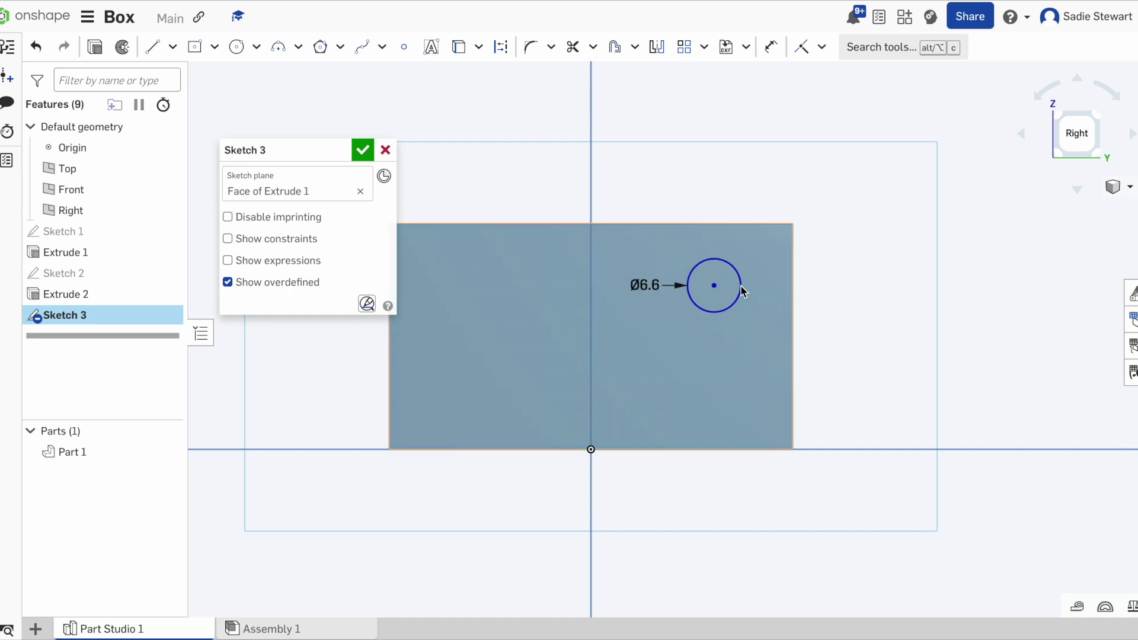
{"action": "key", "text": "u"}
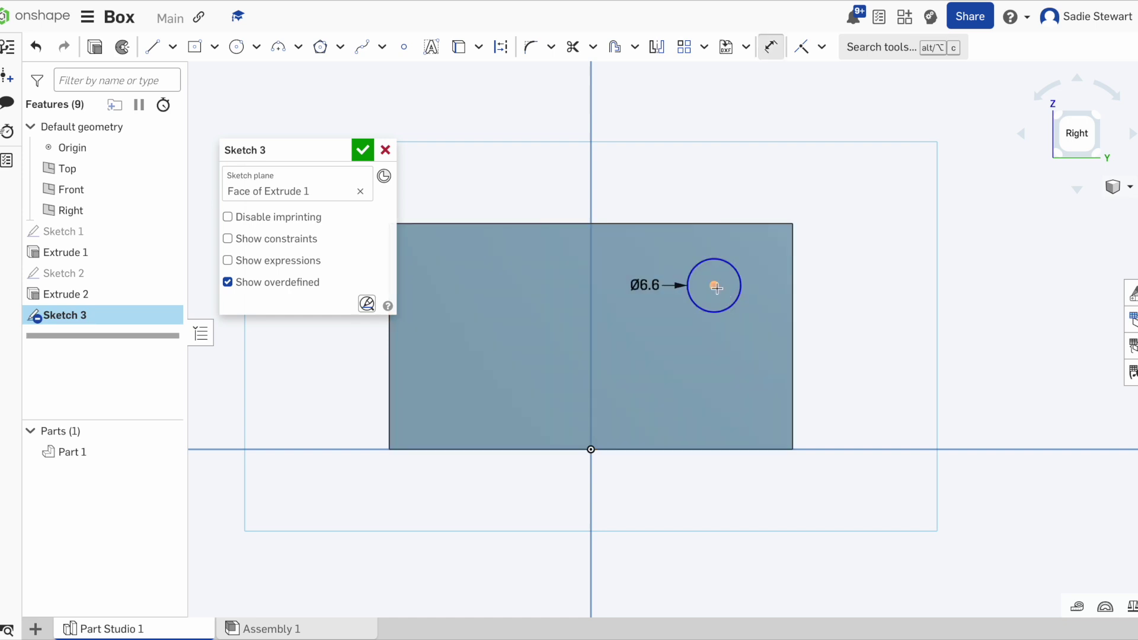
{"action": "key", "text": "d"}
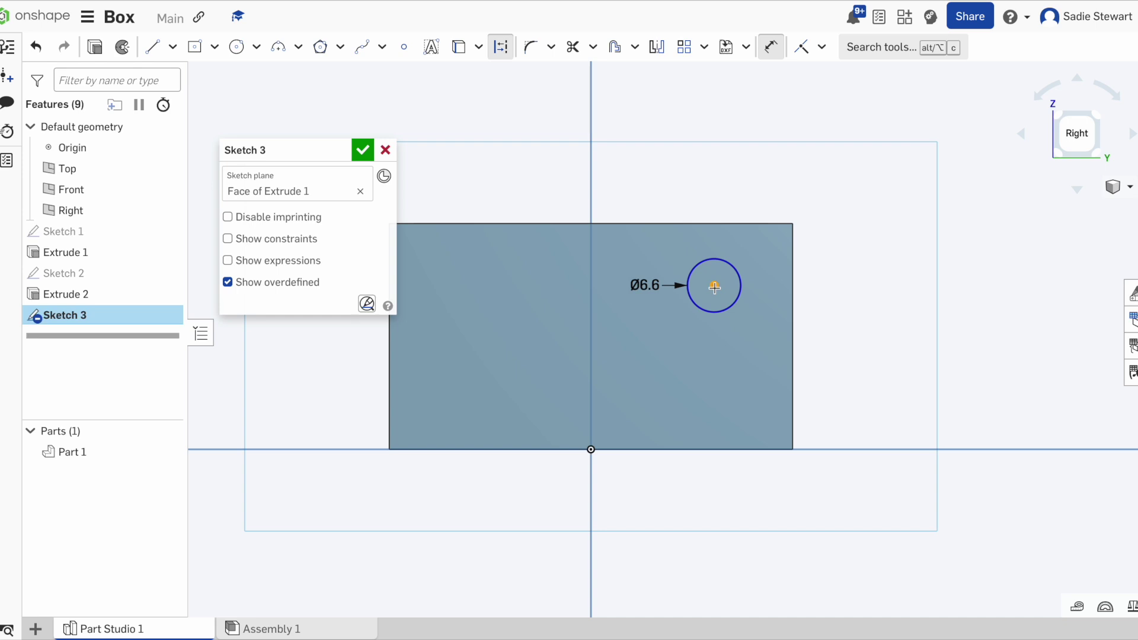
{"action": "left_click", "coordinate": [719, 226]}
{"action": "left_click", "coordinate": [718, 188]}
{"action": "type", "text": "6"}
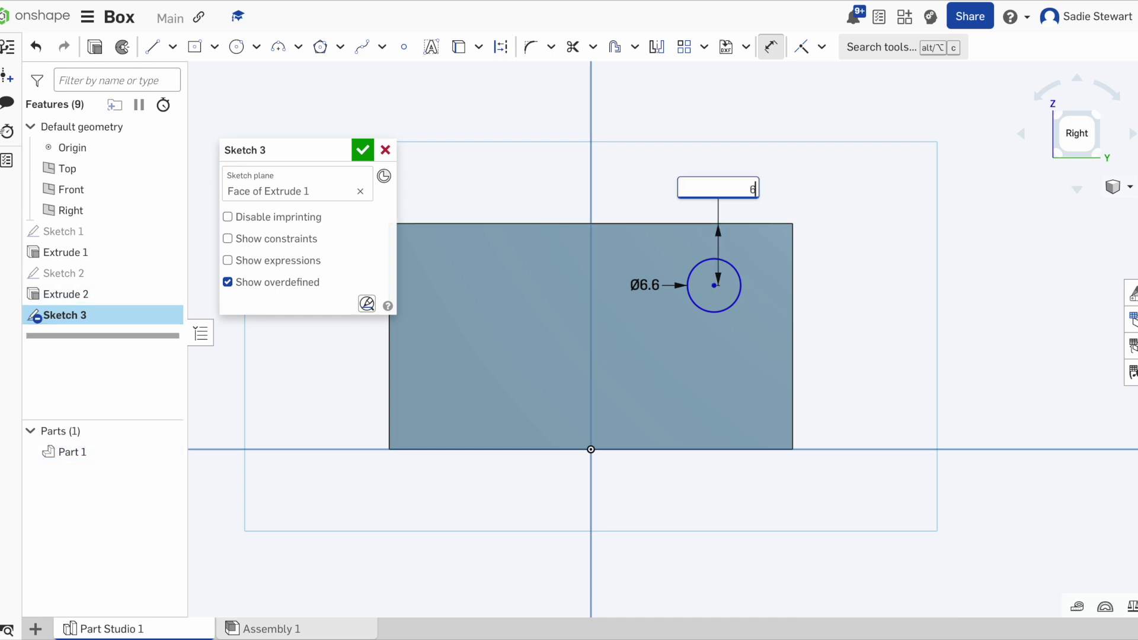
{"action": "key", "text": "Return"}
{"action": "key", "text": "Escape"}
- Dimension the circle centre 6 mm from the right edge and close Sketch 3
{"action": "mouse_move", "coordinate": [718, 263]}
{"action": "left_mouse_down"}
{"action": "mouse_move", "coordinate": [497, 270]}
{"action": "mouse_move", "coordinate": [790, 268]}
{"action": "mouse_move", "coordinate": [721, 267]}
{"action": "left_mouse_up"}
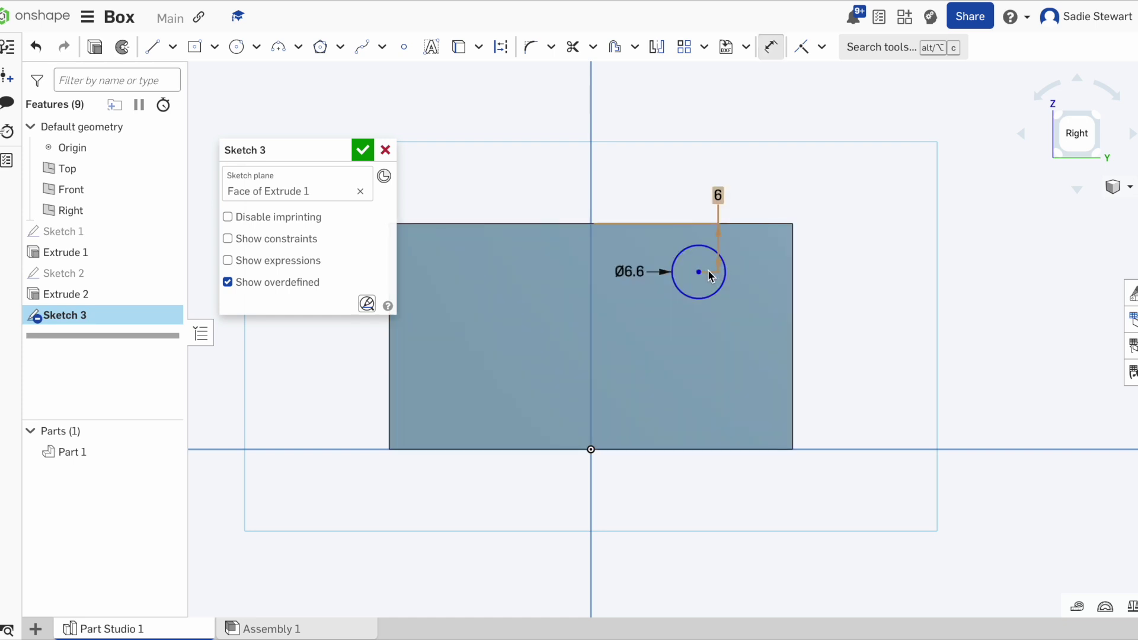
{"action": "key", "text": "d"}
{"action": "left_click", "coordinate": [699, 271]}
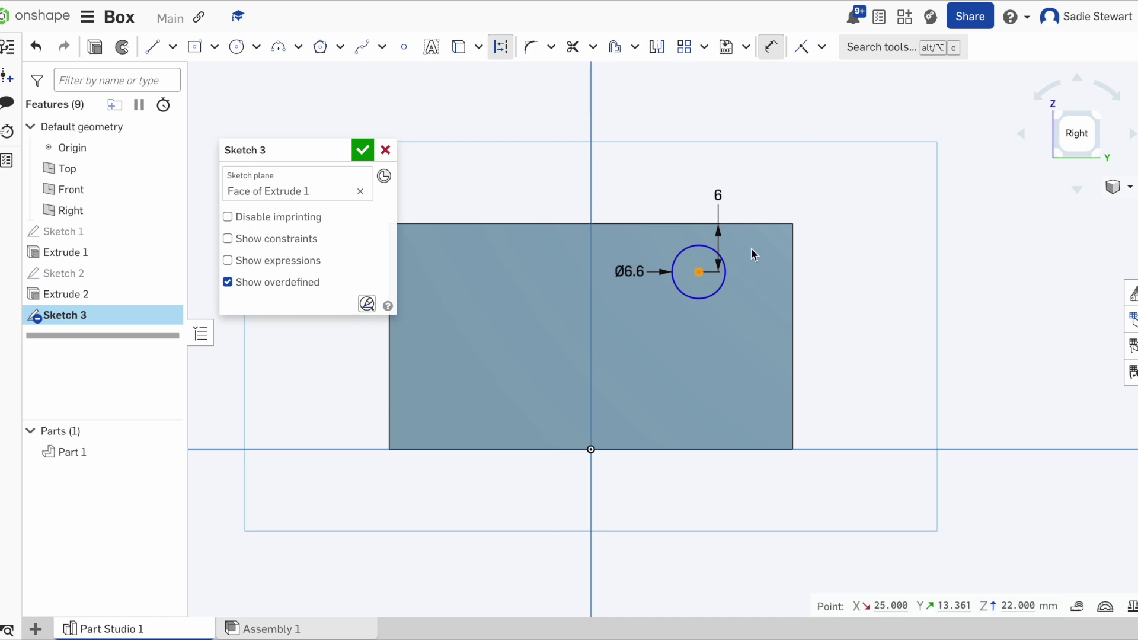
{"action": "left_click", "coordinate": [791, 270]}
{"action": "left_click", "coordinate": [823, 271]}
{"action": "type", "text": "6"}
{"action": "key", "text": "Return"}
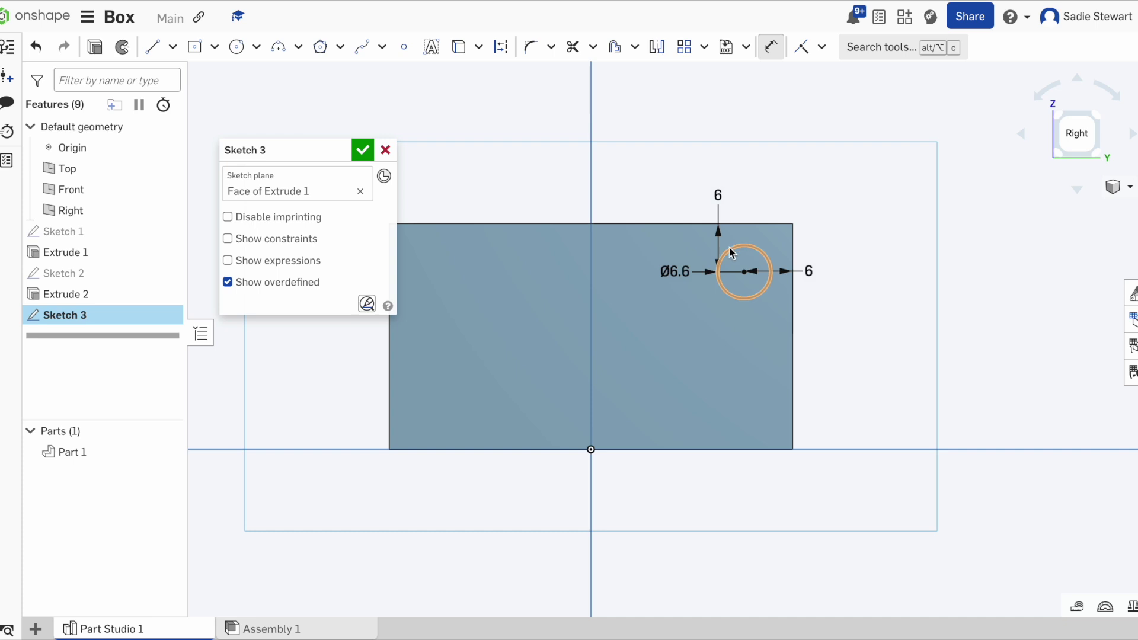
{"action": "key", "text": "Escape"}
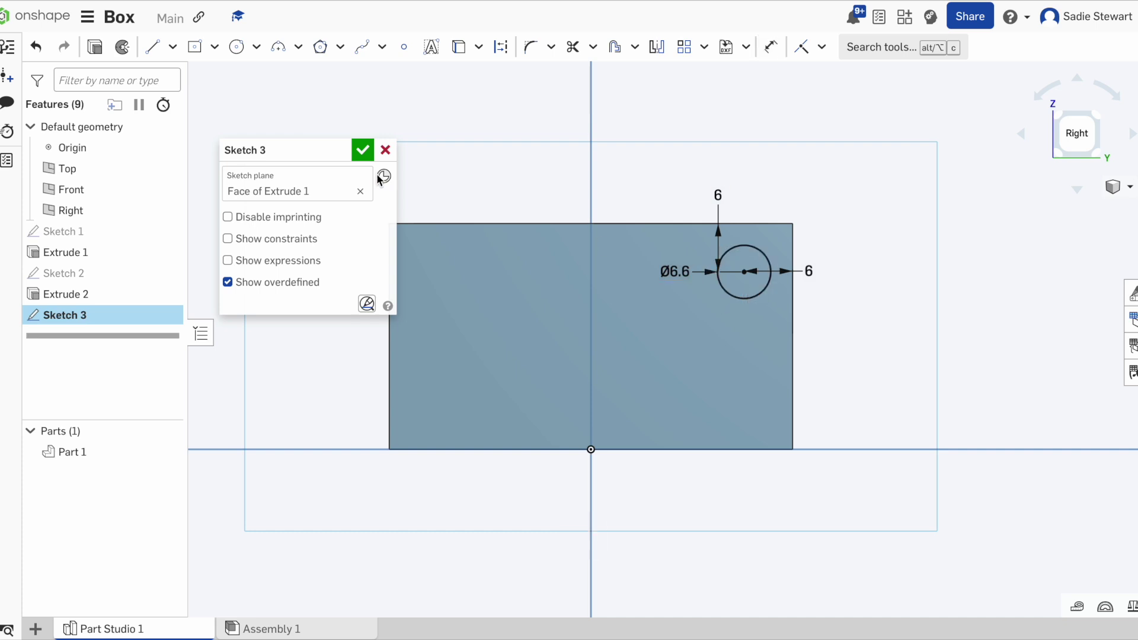
{"action": "left_click", "coordinate": [362, 150]}
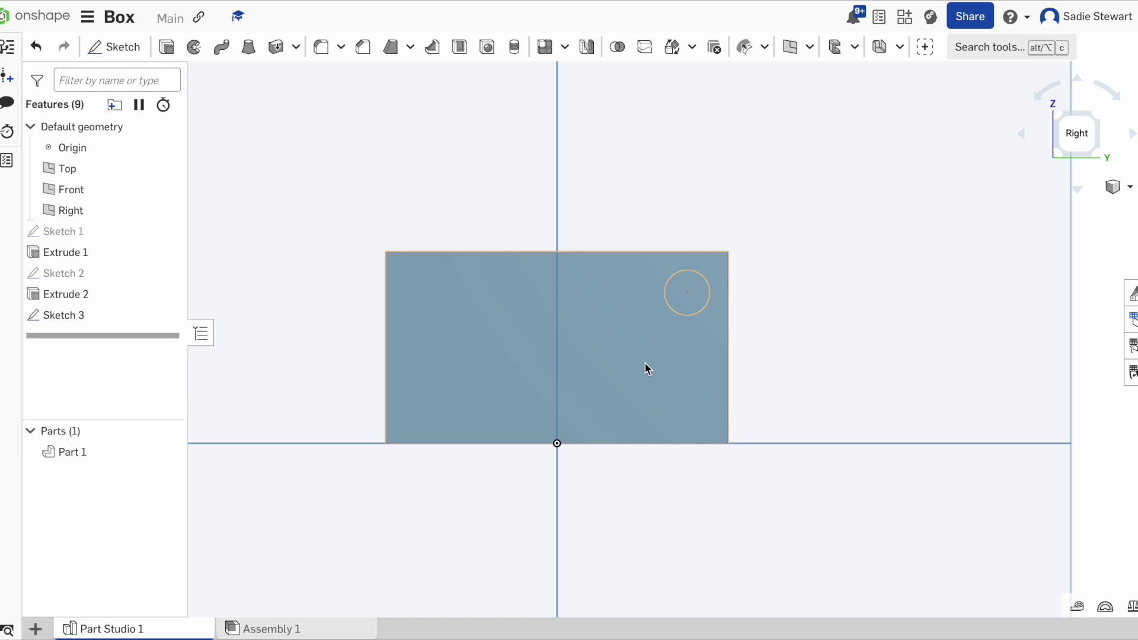
- Extrude the circle 3 mm out of the side face as a pin
{"action": "left_click", "coordinate": [700, 295]}
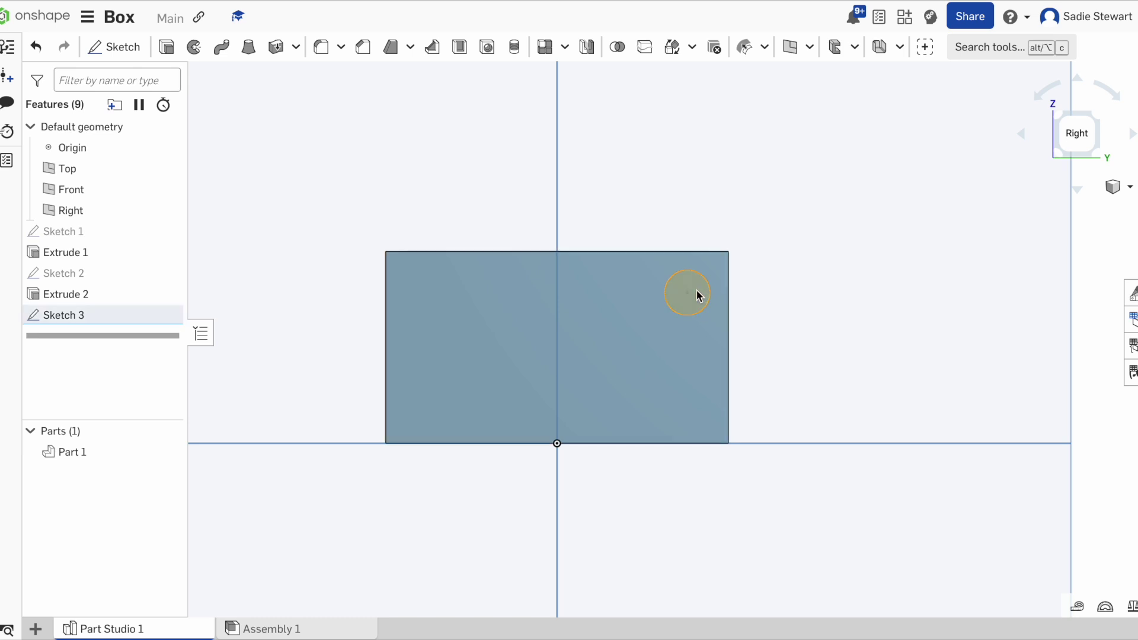
{"action": "left_click", "coordinate": [169, 48]}
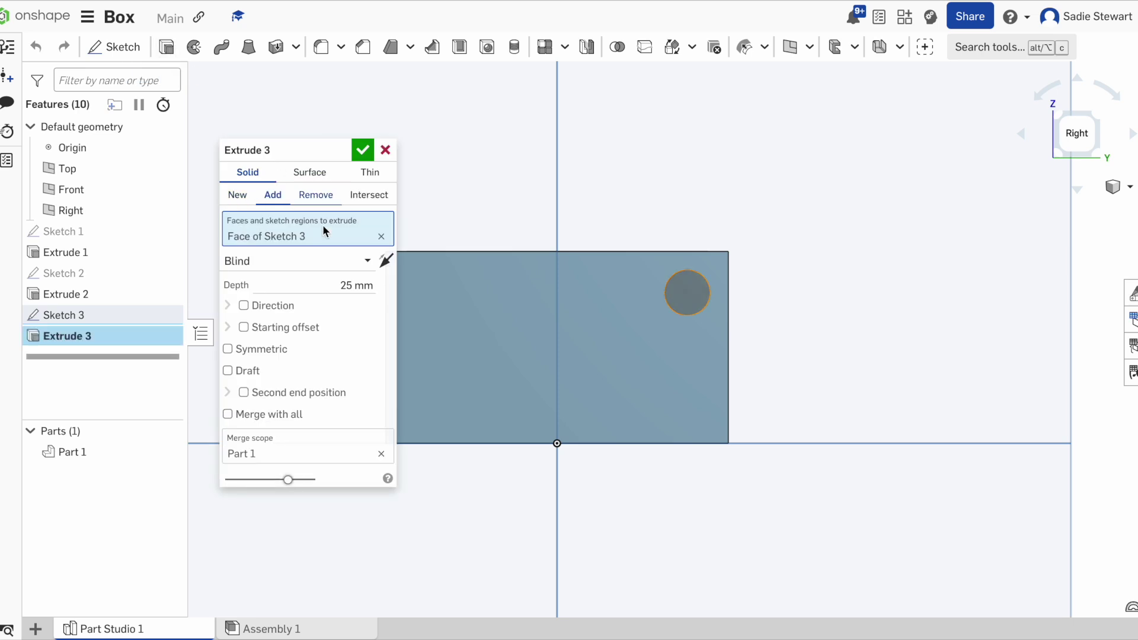
{"action": "left_click", "coordinate": [350, 285]}
{"action": "key", "text": "BackSpace"}
{"action": "type", "text": "3"}
{"action": "key", "text": "Return"}
{"action": "left_click", "coordinate": [357, 154]}
{"action": "right_click_drag", "start_coordinate": [631, 294], "coordinate": [705, 297]}
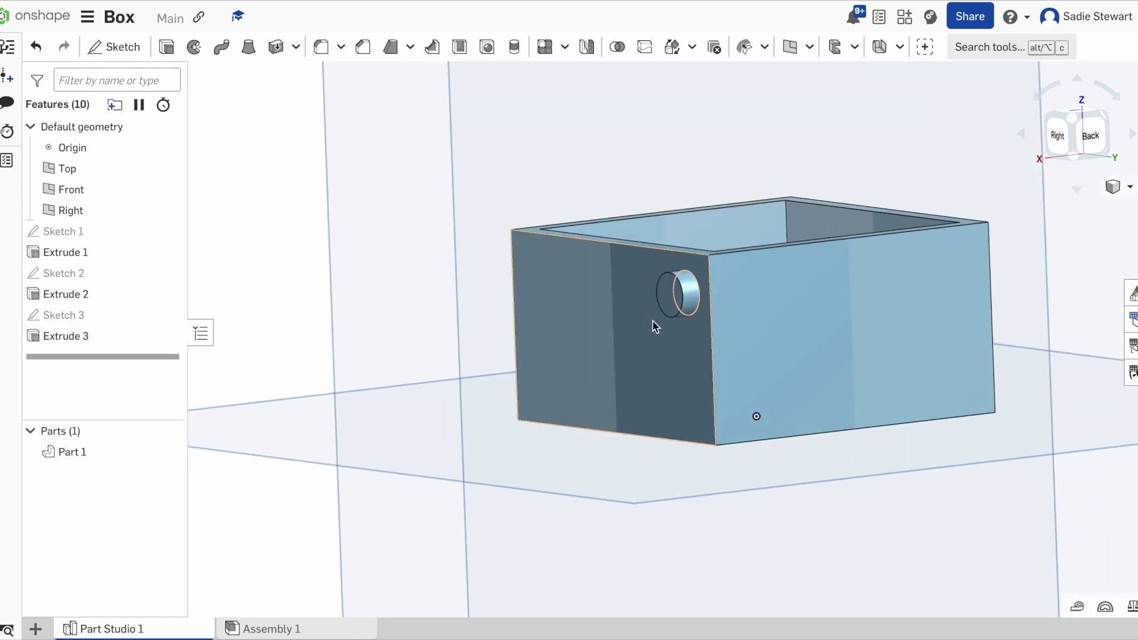
- Start Sketch 4 on the box's opposite side face, viewed straight on
{"action": "left_click", "coordinate": [1091, 136]}
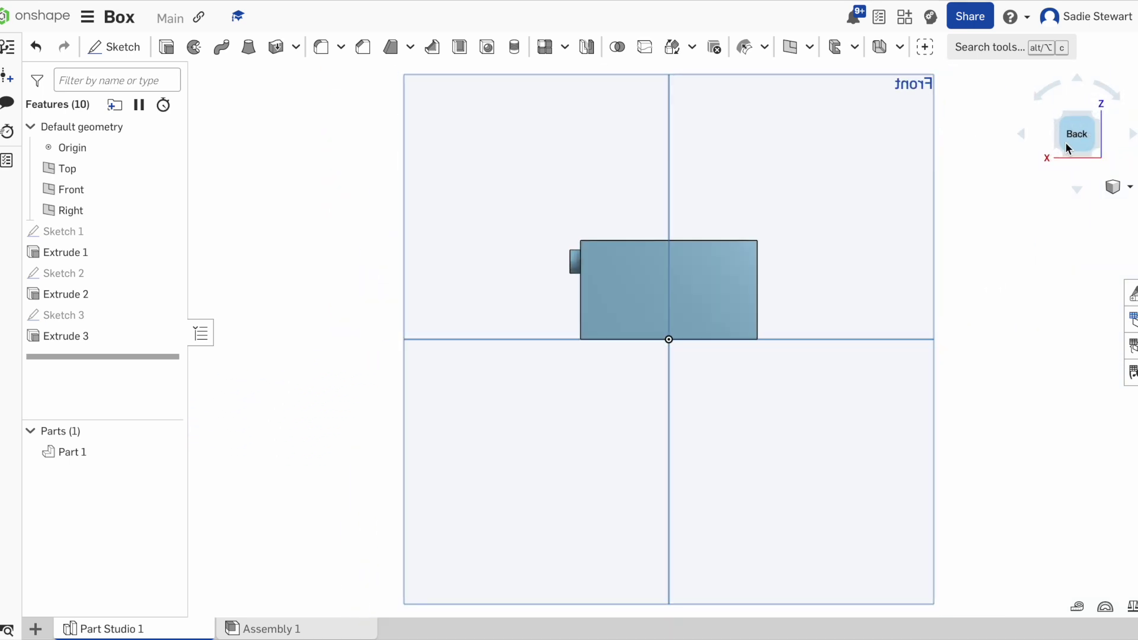
{"action": "right_click_drag", "start_coordinate": [953, 254], "coordinate": [891, 250]}
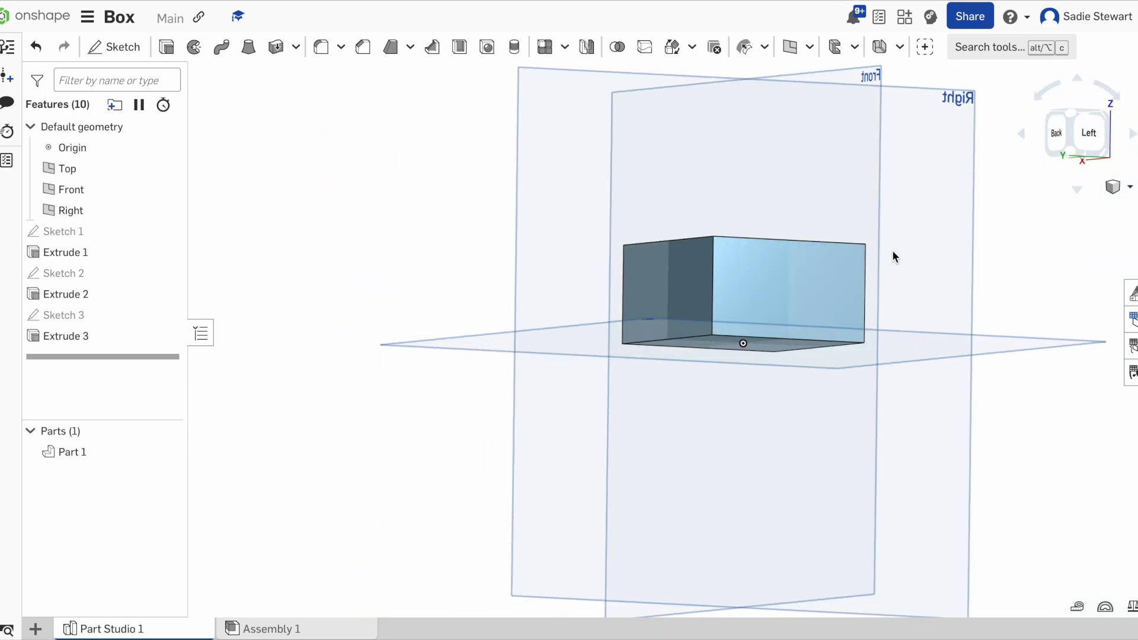
{"action": "left_click", "coordinate": [827, 273]}
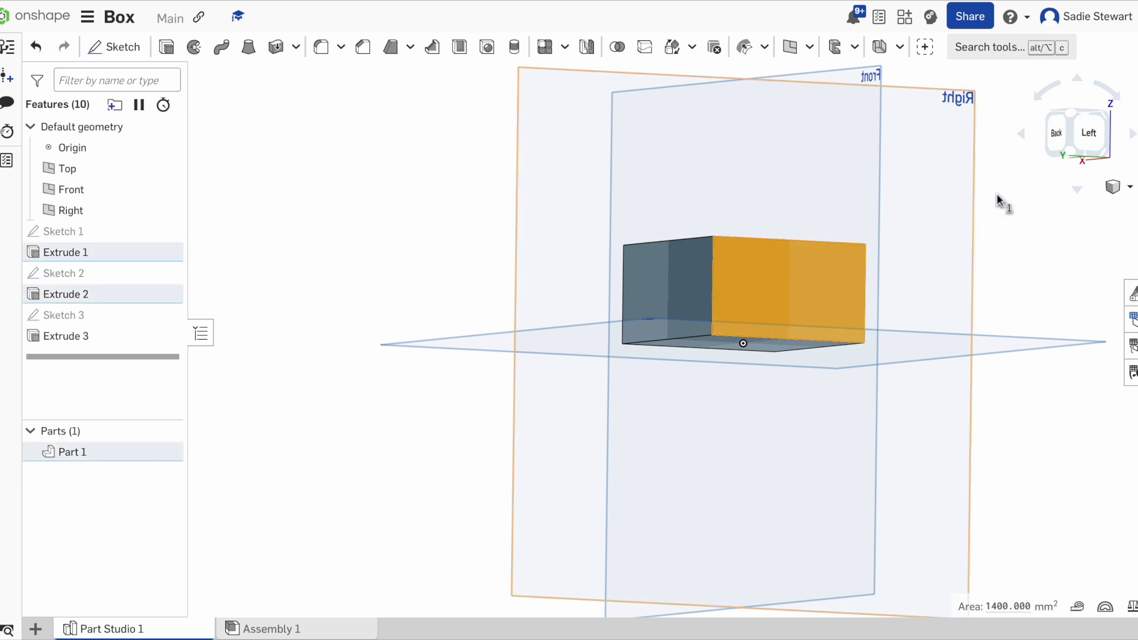
{"action": "left_click", "coordinate": [1079, 135]}
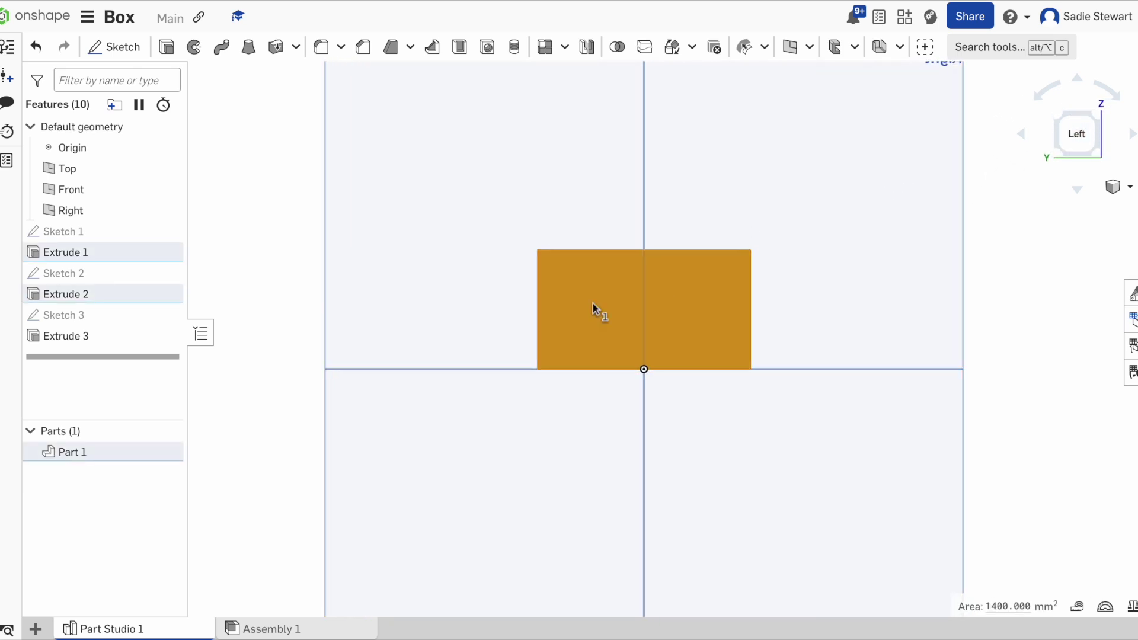
{"action": "left_click", "coordinate": [114, 47]}
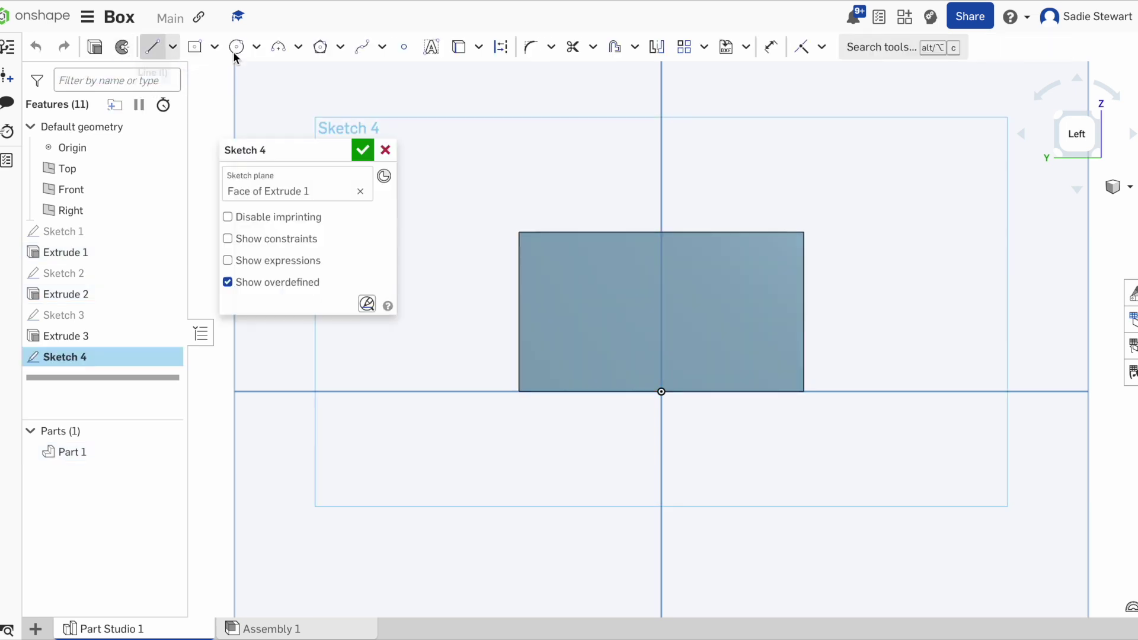
- Draw a 6.6 mm diameter circle near the face's upper left corner
{"action": "key", "text": "c"}
{"action": "left_click", "coordinate": [554, 266]}
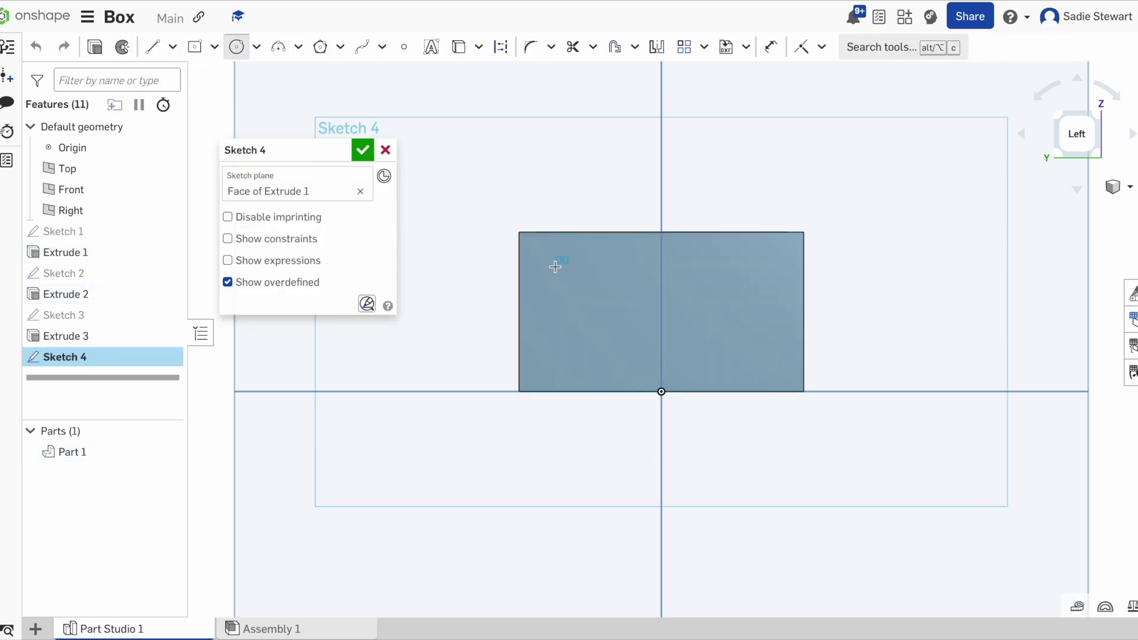
{"action": "left_click", "coordinate": [576, 273]}
{"action": "type", "text": "6.6"}
{"action": "key", "text": "Return"}
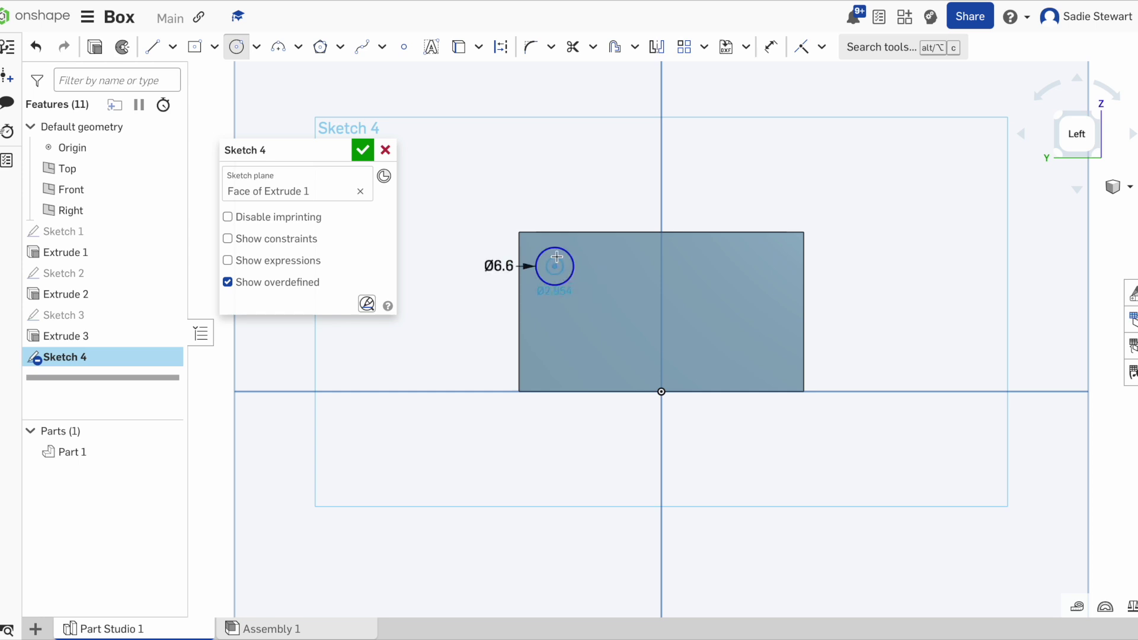
- Locate the circle centre 6 mm from the face's top and left edges
{"action": "key", "text": "d"}
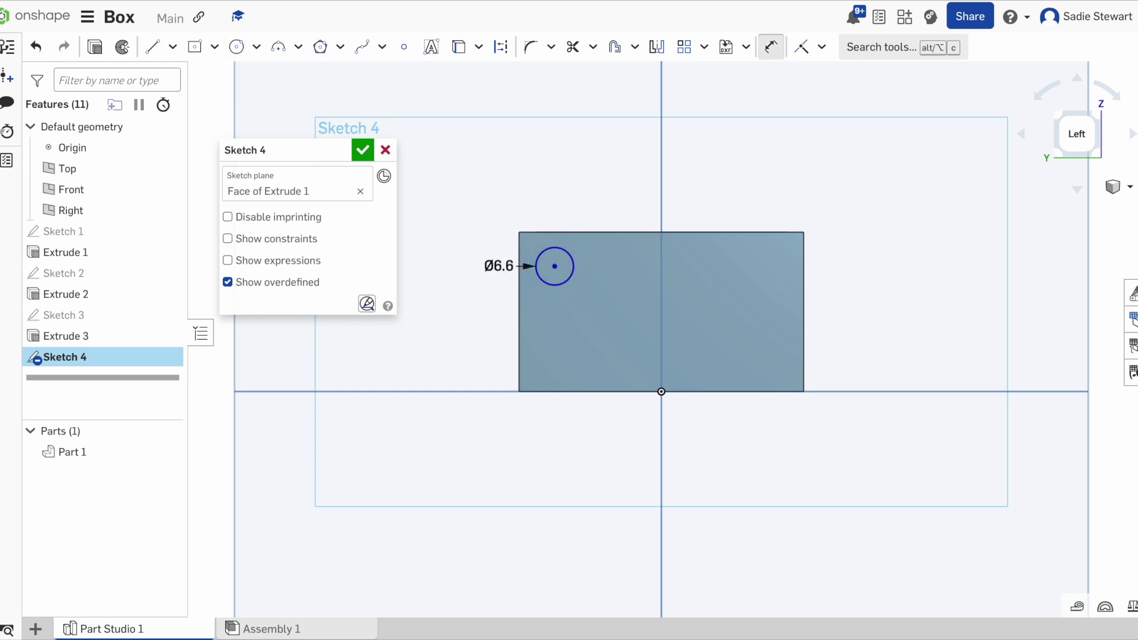
{"action": "key", "text": "d"}
{"action": "left_click", "coordinate": [554, 266]}
{"action": "left_click", "coordinate": [555, 233]}
{"action": "left_click", "coordinate": [554, 215]}
{"action": "key", "text": "Escape"}
{"action": "key", "text": "d"}
{"action": "left_click", "coordinate": [554, 266]}
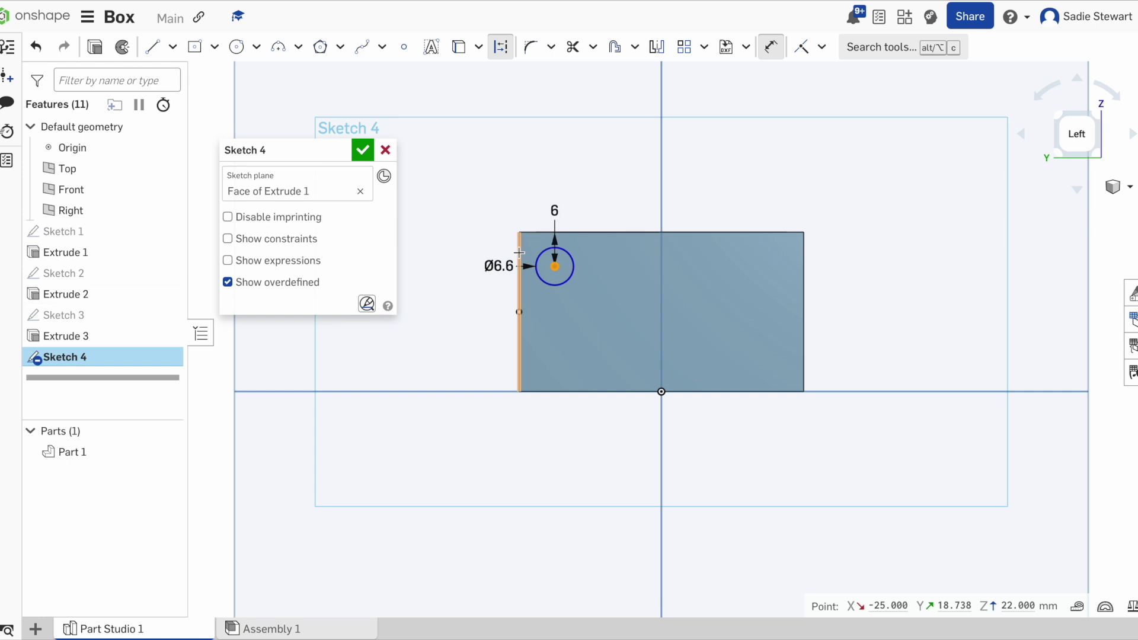
{"action": "left_click", "coordinate": [519, 252]}
{"action": "left_click", "coordinate": [474, 248]}
{"action": "type", "text": "6"}
{"action": "key", "text": "Return"}
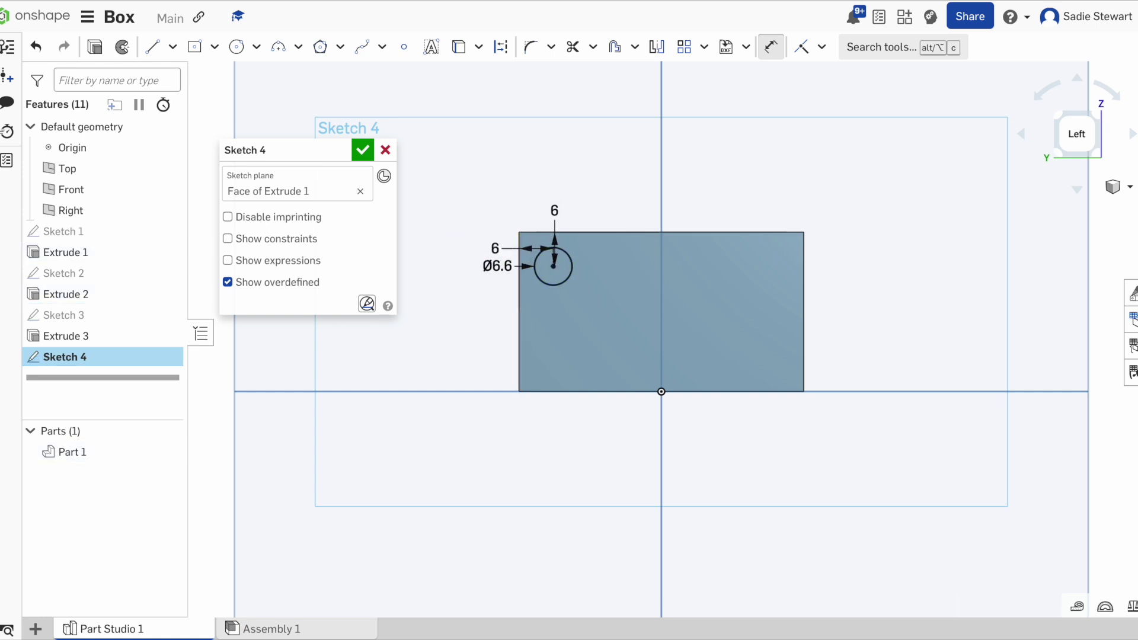
- Finish Sketch 4 and extrude the circle 3 mm as a second pin
{"action": "left_click", "coordinate": [362, 150]}
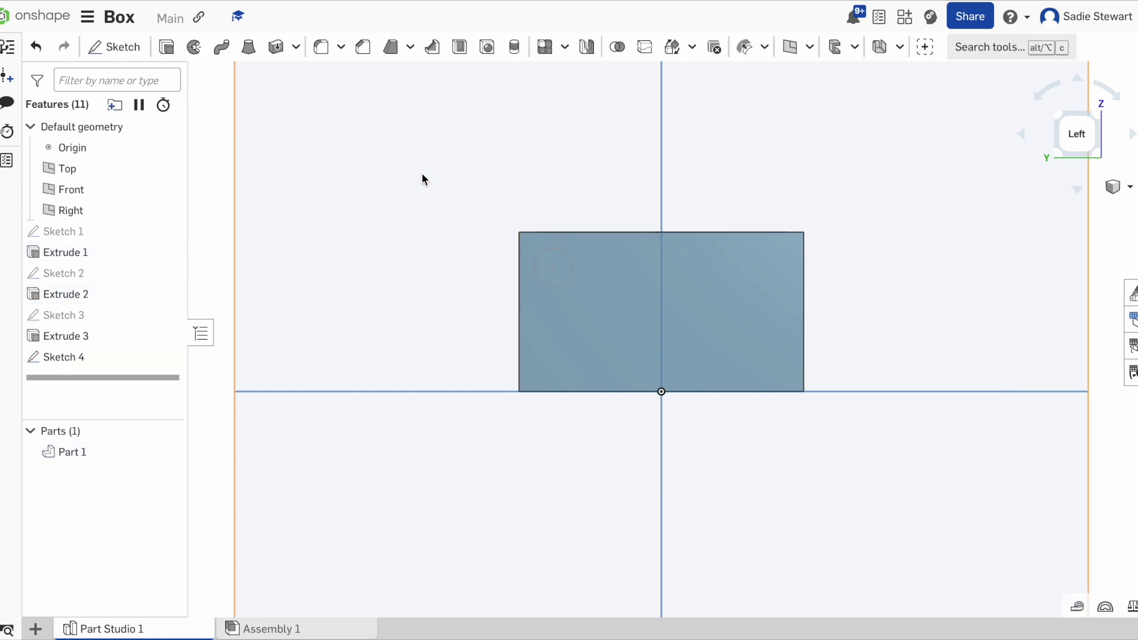
{"action": "left_click", "coordinate": [550, 263]}
{"action": "left_click", "coordinate": [167, 47]}
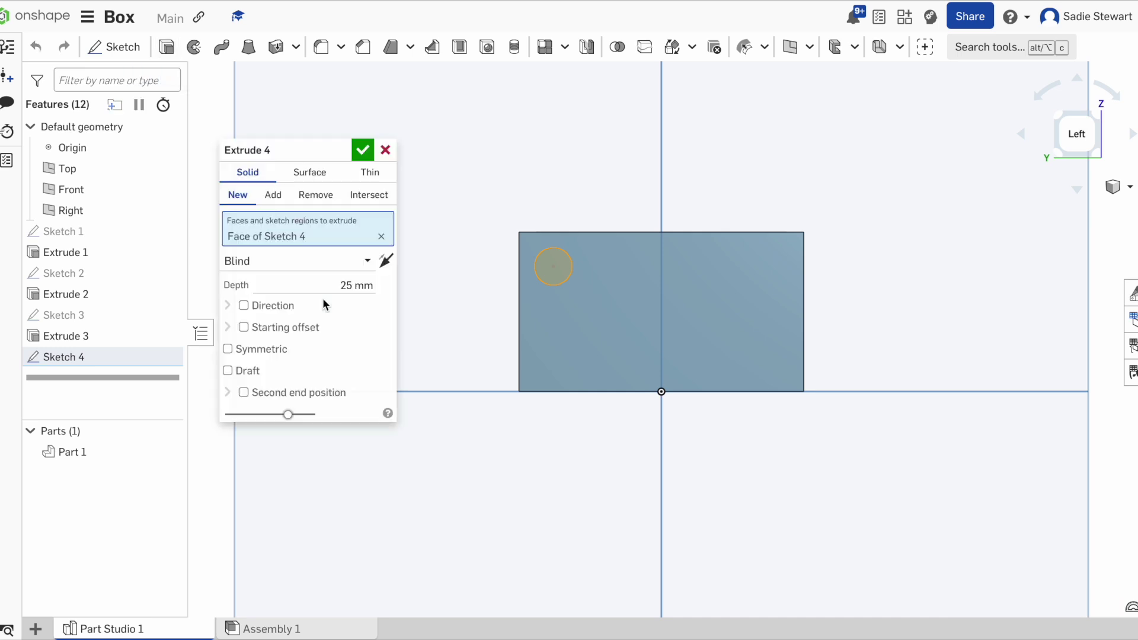
{"action": "left_click", "coordinate": [359, 285]}
{"action": "type", "text": "3"}
{"action": "key", "text": "Return"}
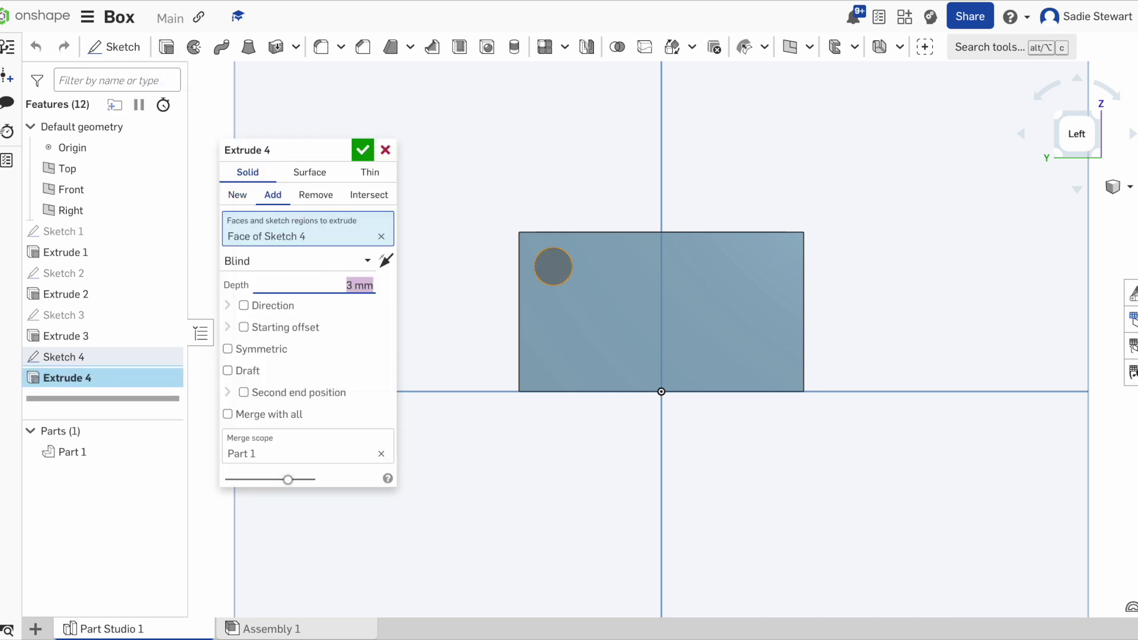
{"action": "left_click", "coordinate": [362, 151]}
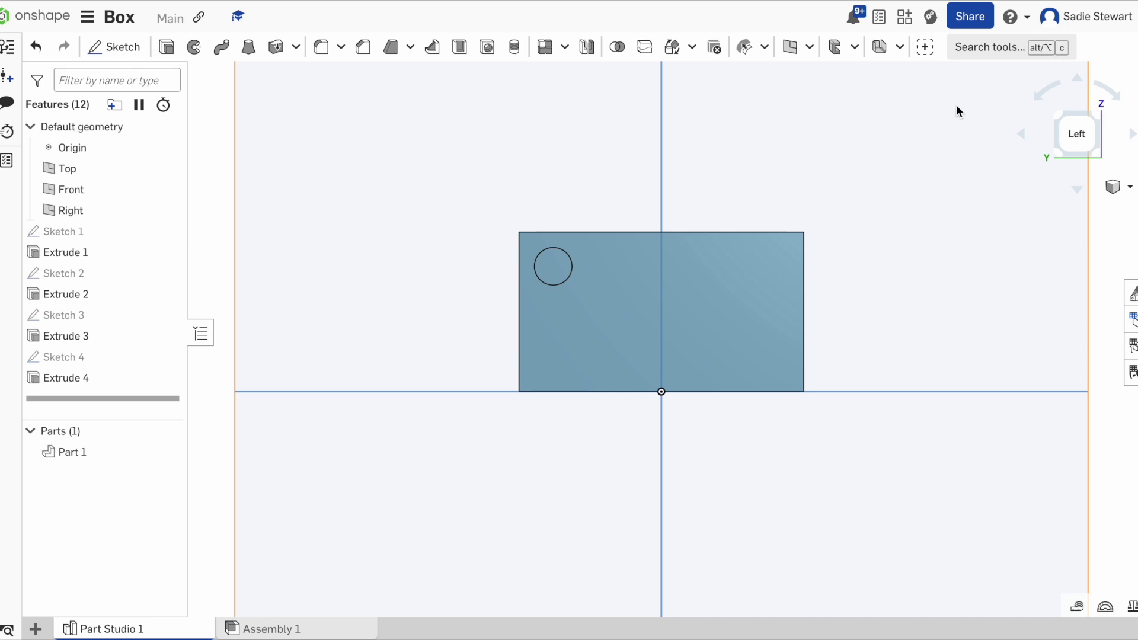
- View the box from the back, fit it to the screen, and begin a fillet
{"action": "left_click", "coordinate": [1054, 117]}
{"action": "key", "text": "shift+2"}
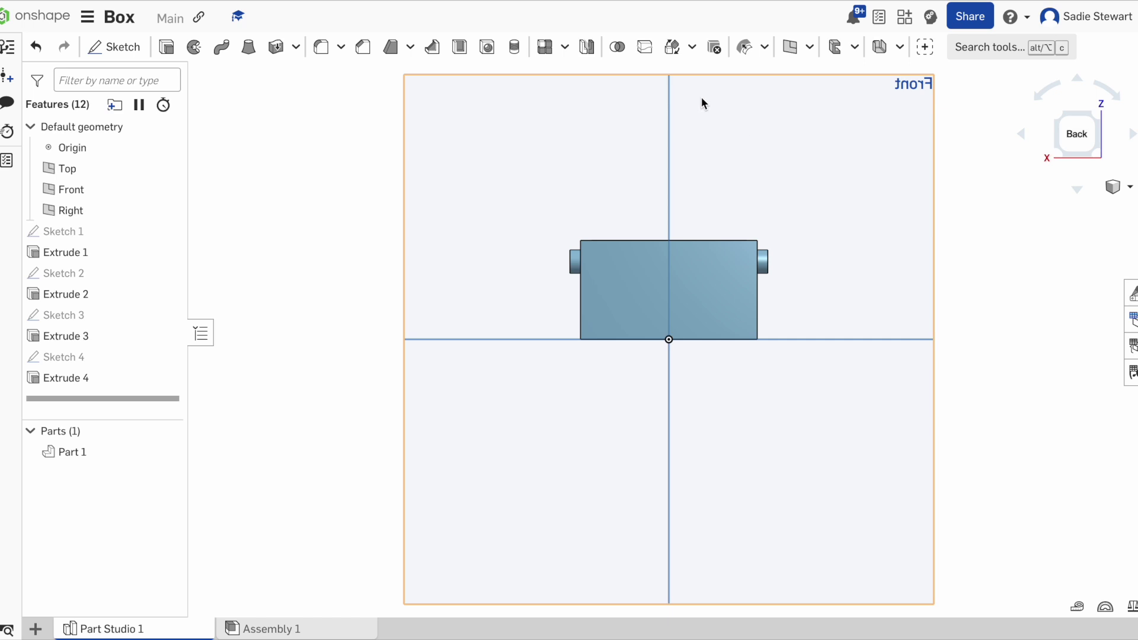
{"action": "left_click", "coordinate": [329, 49]}
- Select the box's bottom face and edges, inside floor, cavity edges and vertical corner edge for filleting
{"action": "right_click_drag", "start_coordinate": [649, 196], "coordinate": [612, 200]}
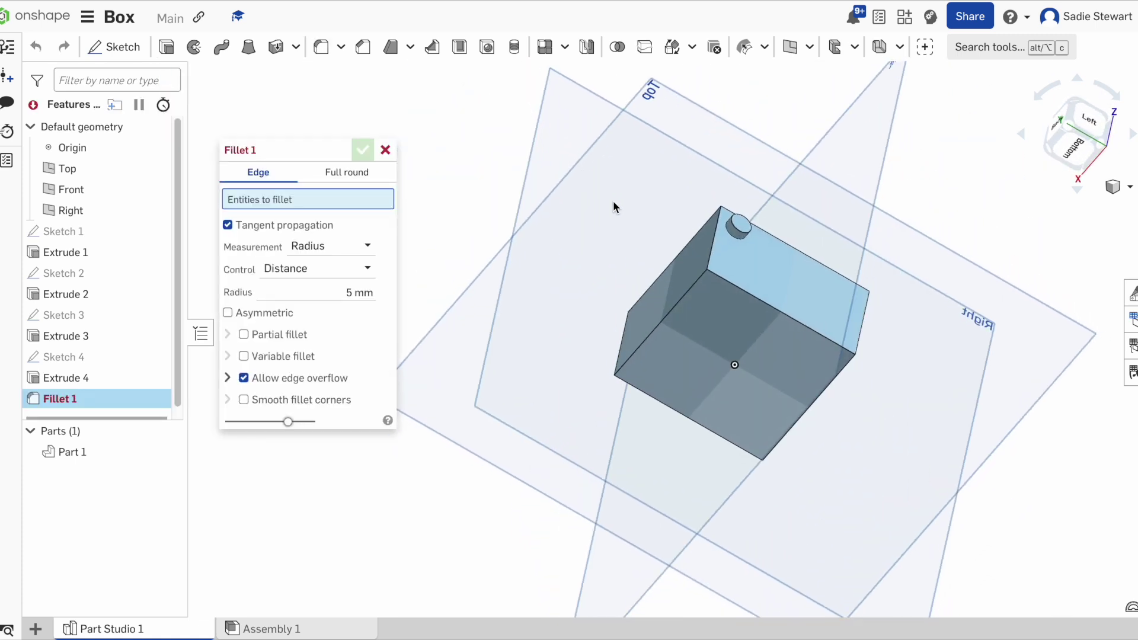
{"action": "left_click", "coordinate": [695, 304]}
{"action": "right_click_drag", "start_coordinate": [695, 304], "coordinate": [622, 296]}
{"action": "left_click", "coordinate": [794, 299]}
{"action": "right_click_drag", "start_coordinate": [794, 299], "coordinate": [782, 299]}
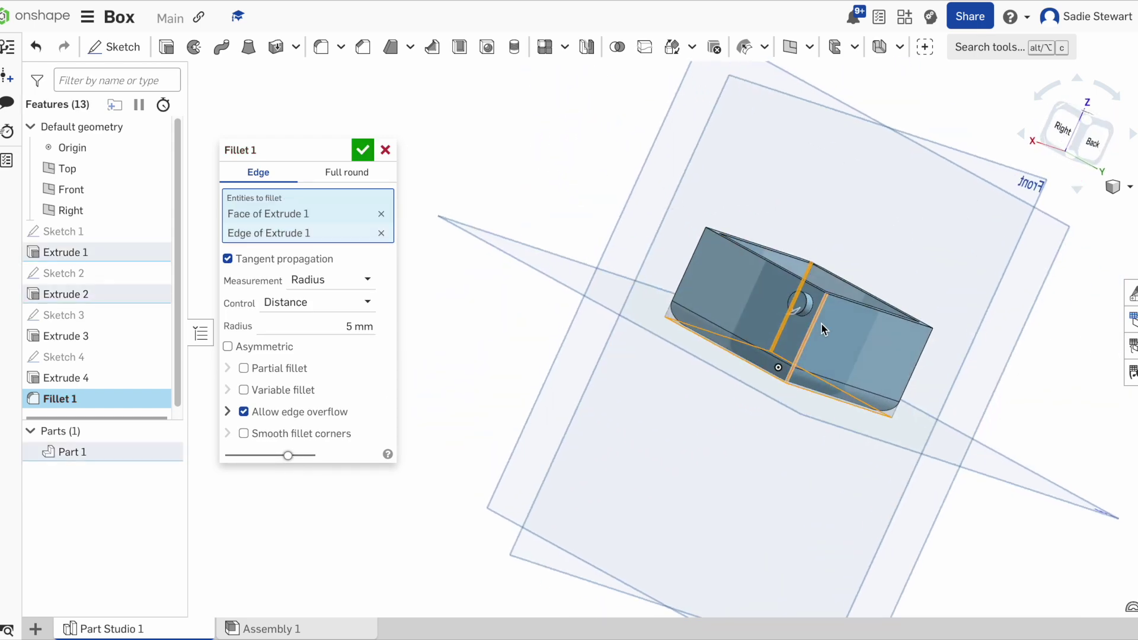
{"action": "left_click", "coordinate": [691, 268]}
{"action": "right_click_drag", "start_coordinate": [691, 268], "coordinate": [721, 351]}
{"action": "left_click", "coordinate": [769, 335]}
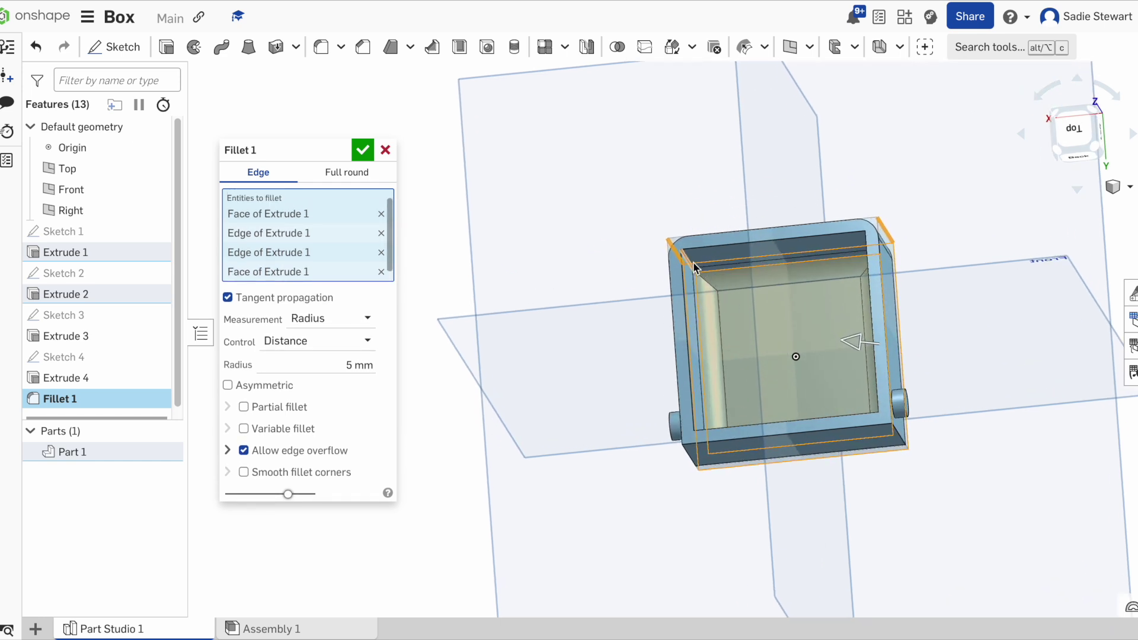
{"action": "left_click", "coordinate": [749, 238]}
{"action": "right_click_drag", "start_coordinate": [750, 238], "coordinate": [860, 299]}
{"action": "left_click", "coordinate": [814, 269]}
{"action": "right_click_drag", "start_coordinate": [814, 268], "coordinate": [832, 330]}
{"action": "left_click", "coordinate": [859, 397]}
{"action": "right_click_drag", "start_coordinate": [859, 397], "coordinate": [791, 429]}
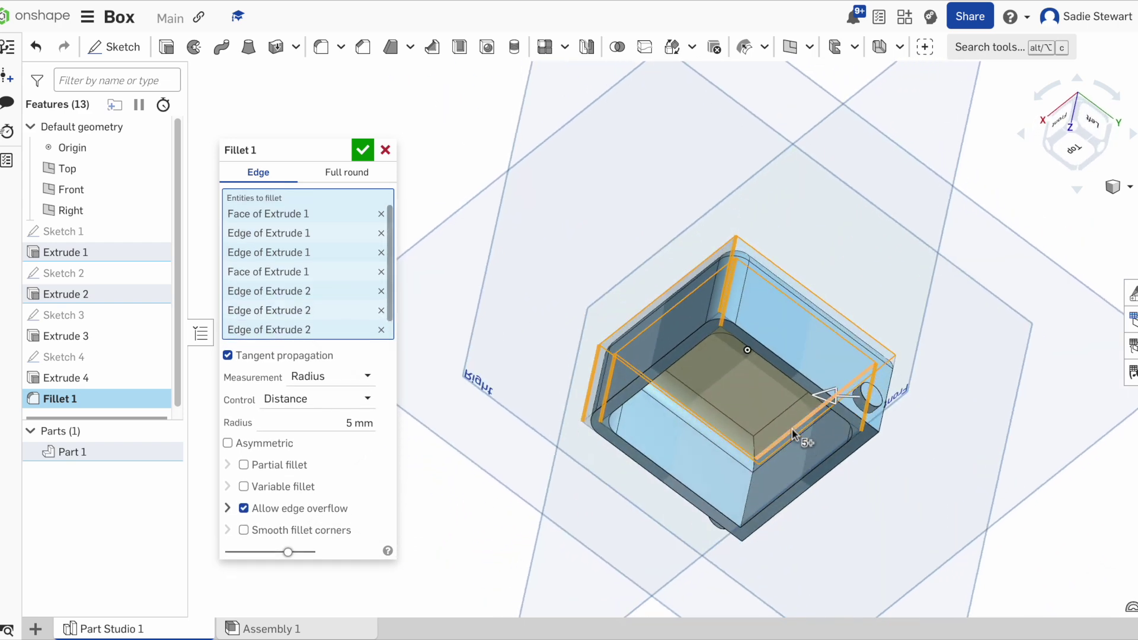
{"action": "left_click", "coordinate": [745, 495]}
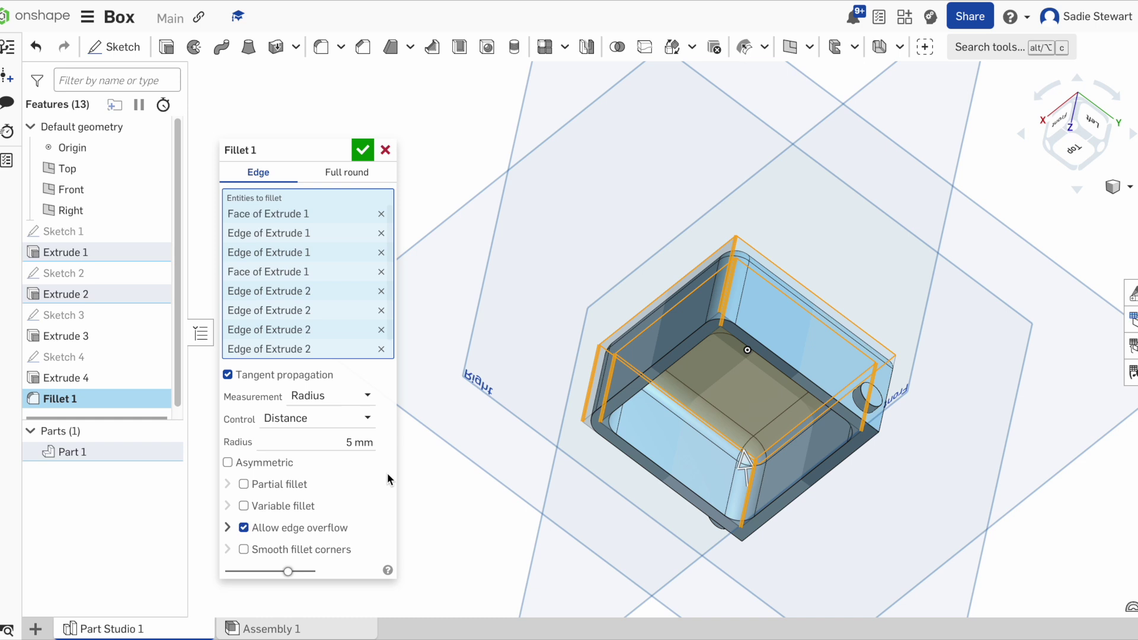
- Set the fillet radius to 2 mm and accept Fillet 1
{"action": "left_click", "coordinate": [352, 442]}
{"action": "type", "text": "2"}
{"action": "key", "text": "Return"}
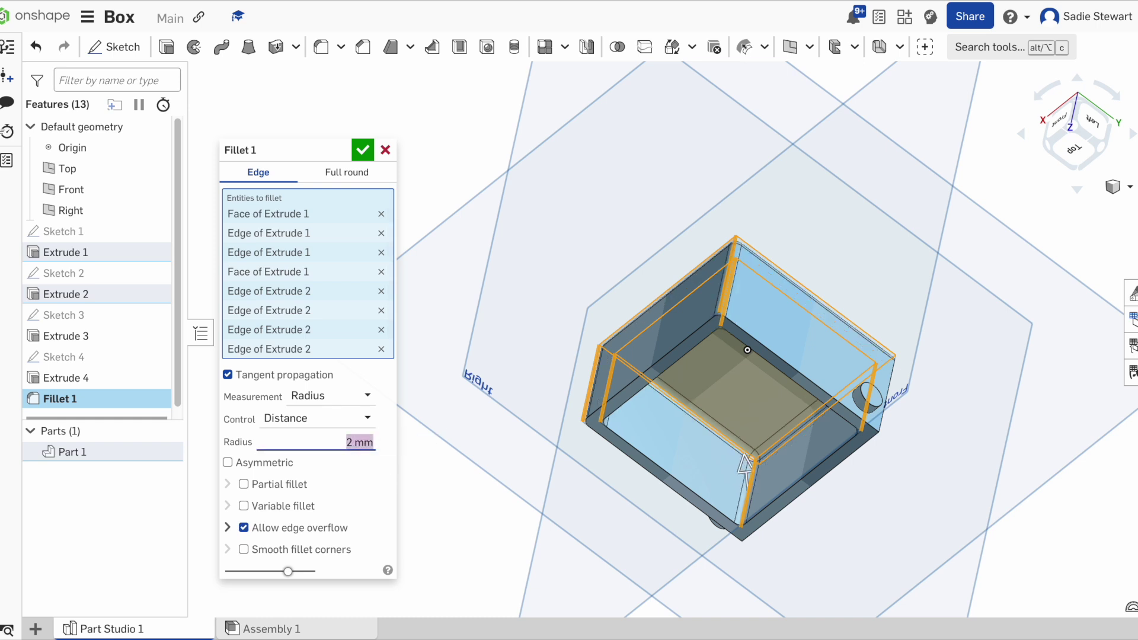
{"action": "left_click", "coordinate": [361, 152]}
{"action": "right_click_drag", "start_coordinate": [521, 236], "coordinate": [471, 167]}
{"action": "scroll", "coordinate": [934, 255], "scroll_direction": "up", "scroll_amount": 3}
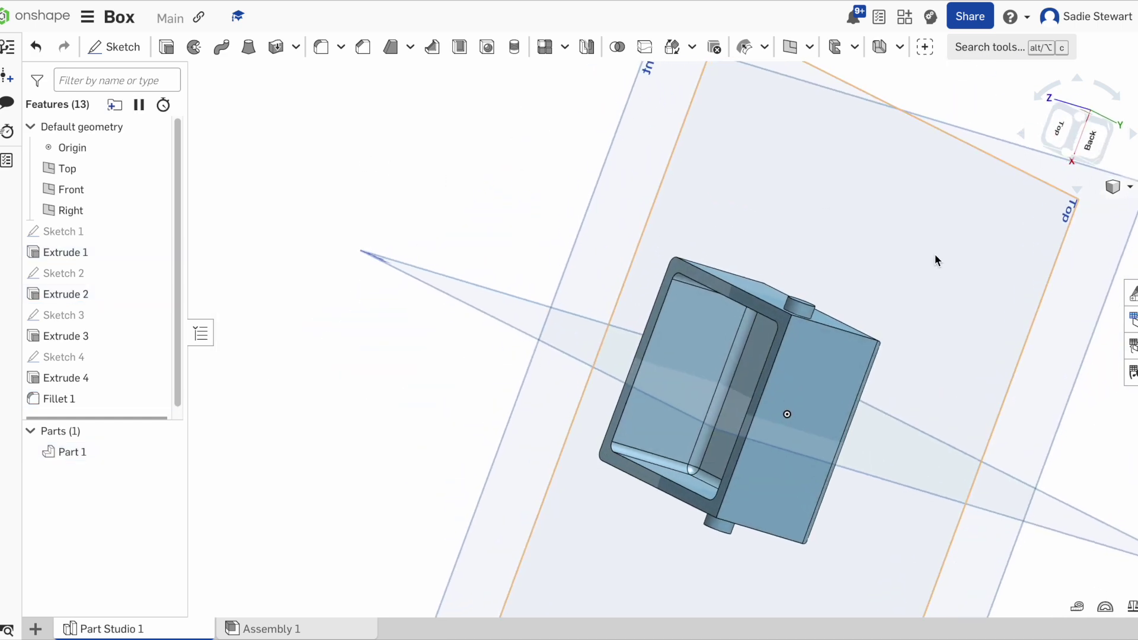
- Fillet the pin edge and the hole edge at 1 mm radius as Fillet 2
{"action": "left_click", "coordinate": [321, 47]}
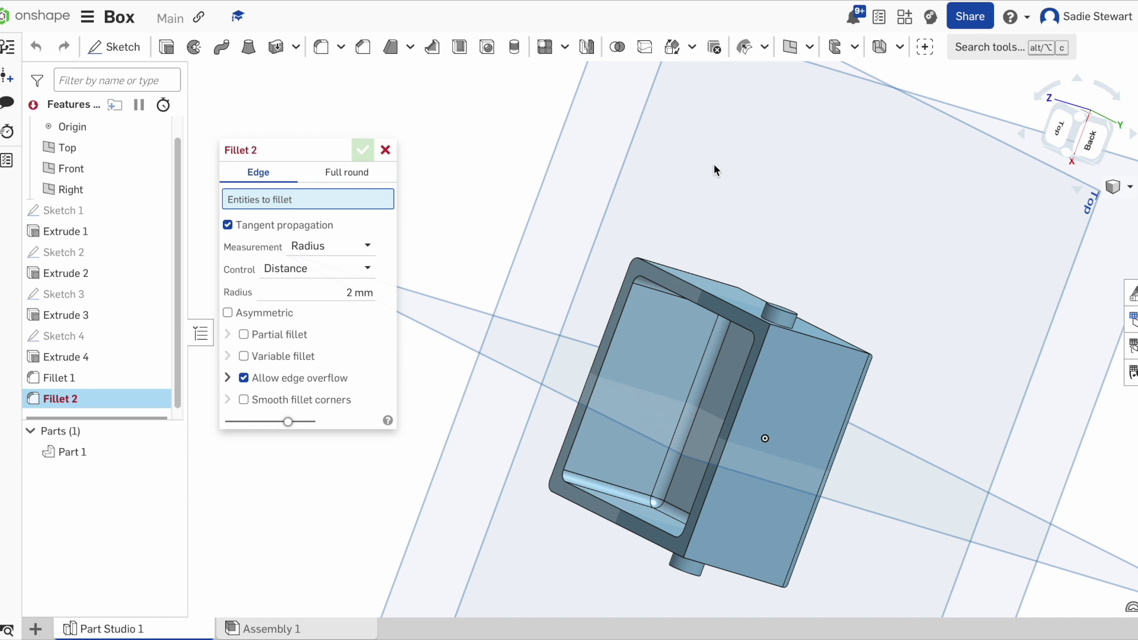
{"action": "left_click", "coordinate": [794, 321]}
{"action": "right_click_drag", "start_coordinate": [794, 320], "coordinate": [717, 513]}
{"action": "left_click", "coordinate": [720, 467]}
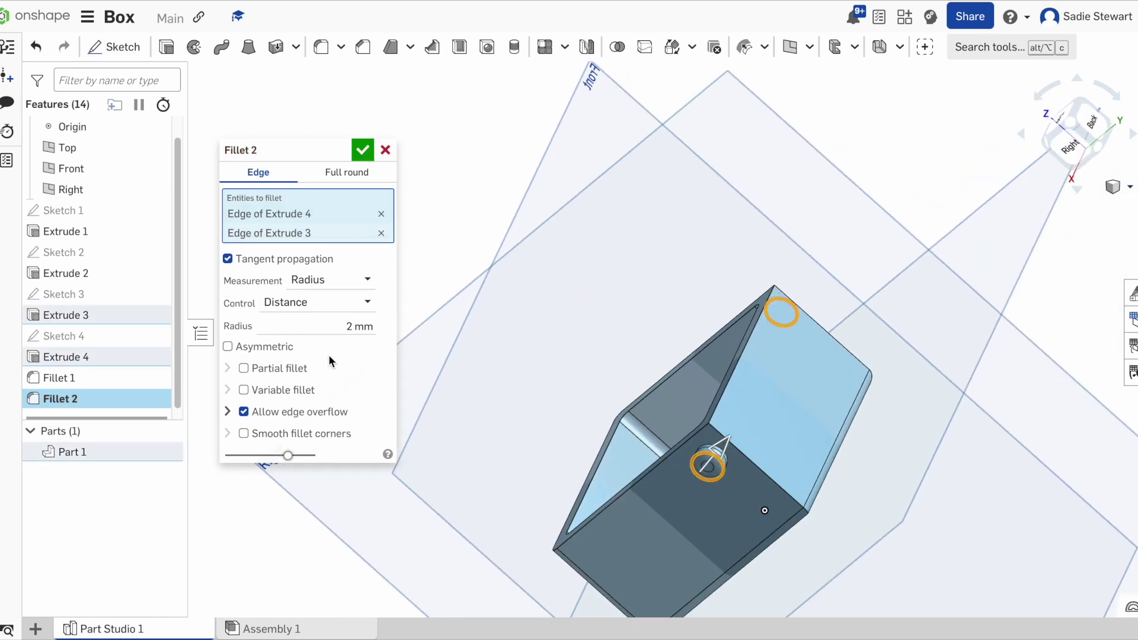
{"action": "left_click", "coordinate": [352, 328]}
{"action": "type", "text": "1"}
{"action": "key", "text": "Return"}
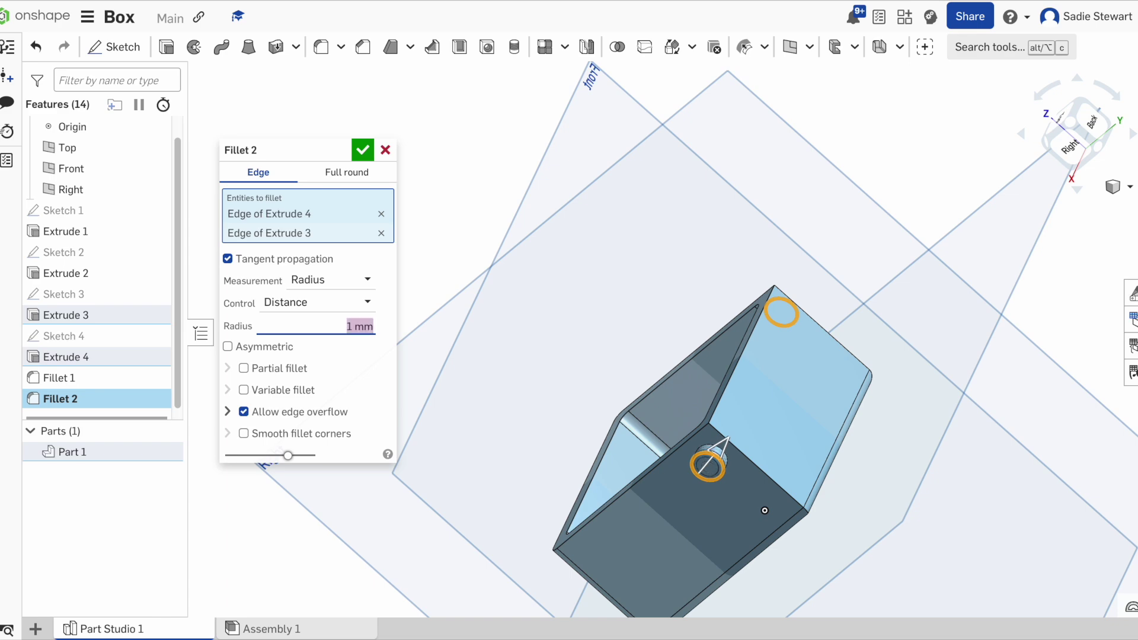
{"action": "left_click", "coordinate": [362, 150]}
{"action": "right_click_drag", "start_coordinate": [646, 230], "coordinate": [810, 99]}
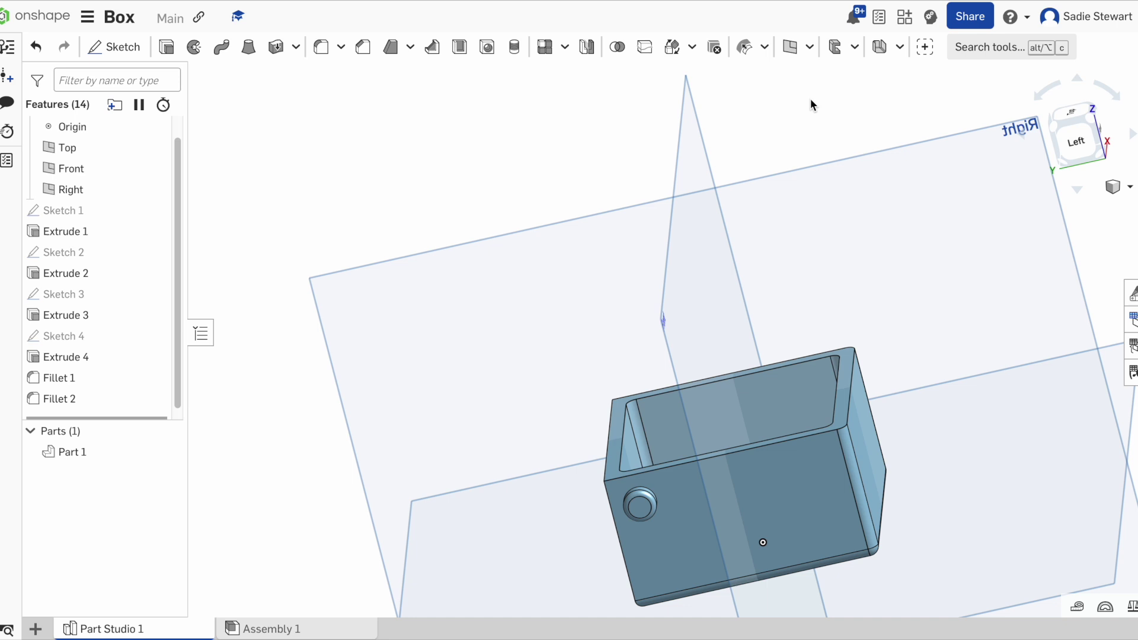
{"action": "left_click", "coordinate": [1090, 117]}
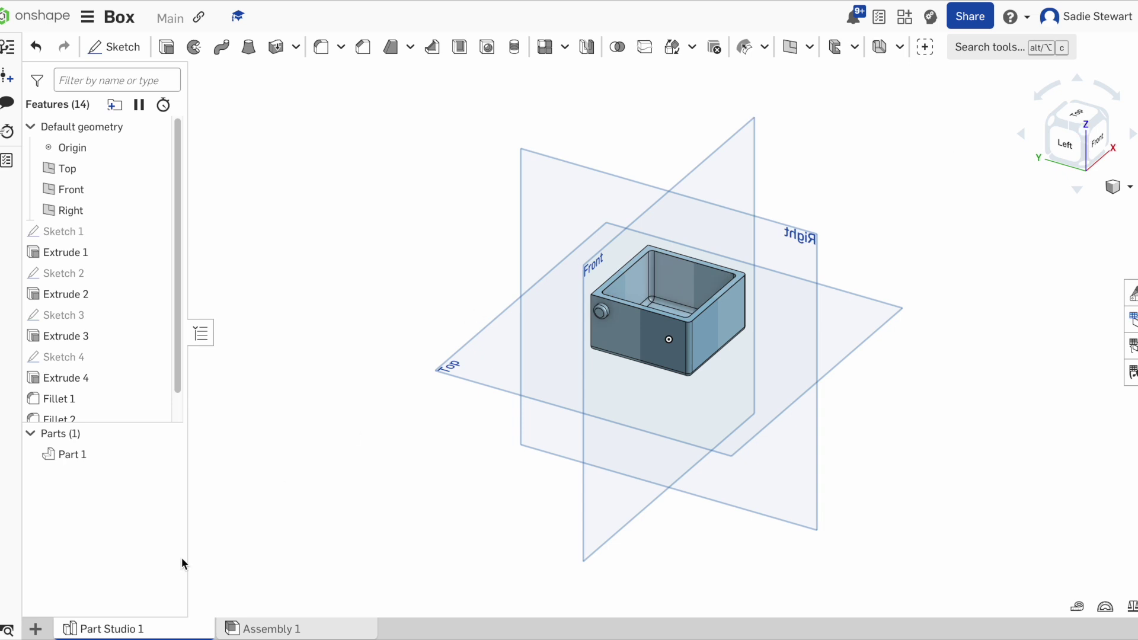
- Create Part Studio 2 in the Box document and view it from the Top
{"action": "left_click", "coordinate": [37, 628]}
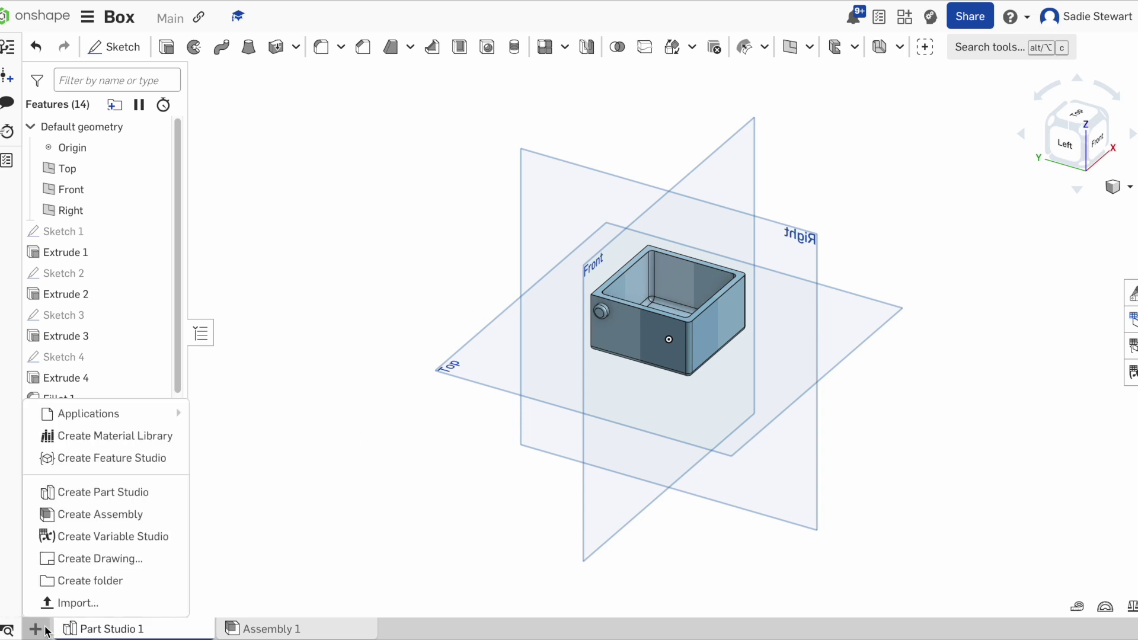
{"action": "left_click", "coordinate": [144, 497]}
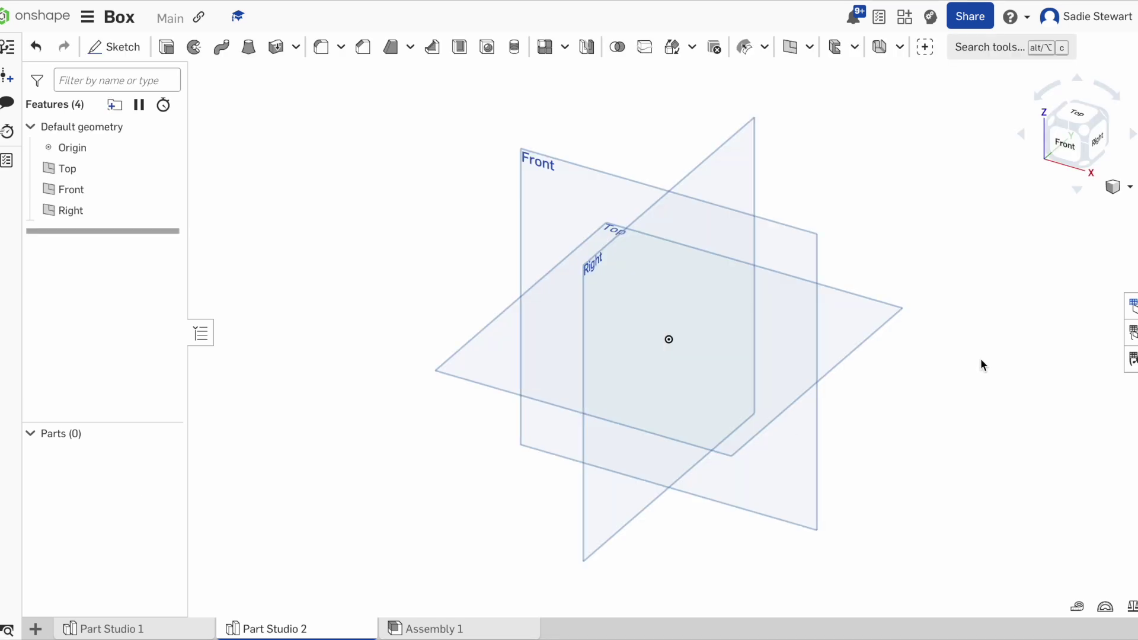
{"action": "left_click", "coordinate": [1075, 114]}
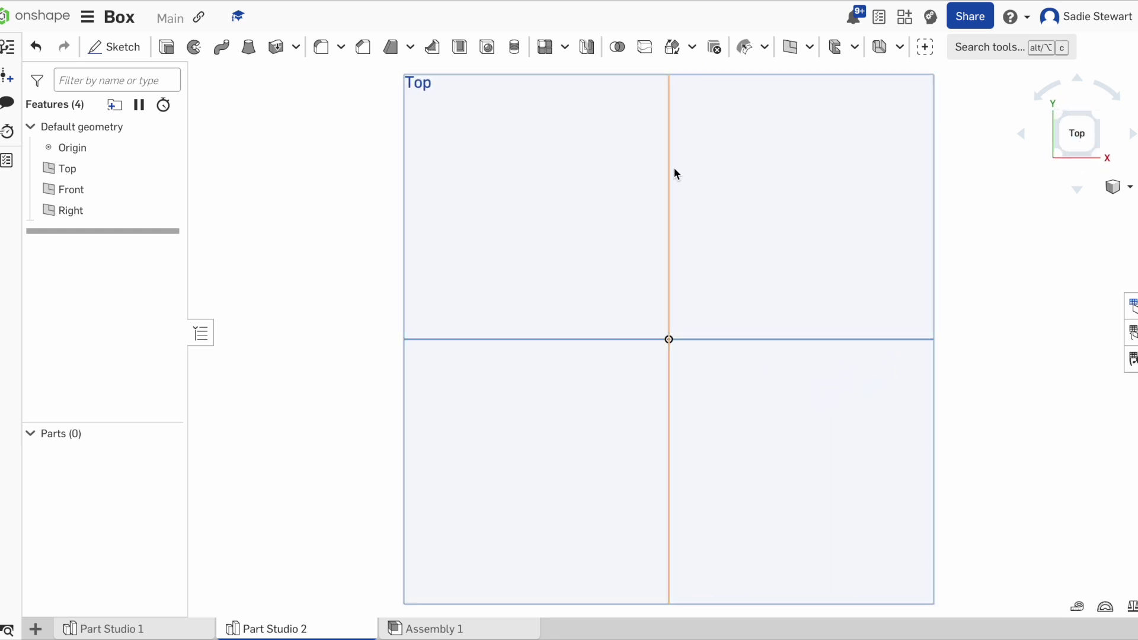
- Sketch a 50 × 50 mm centre-point rectangle at the origin on the Top plane
{"action": "left_click", "coordinate": [572, 173]}
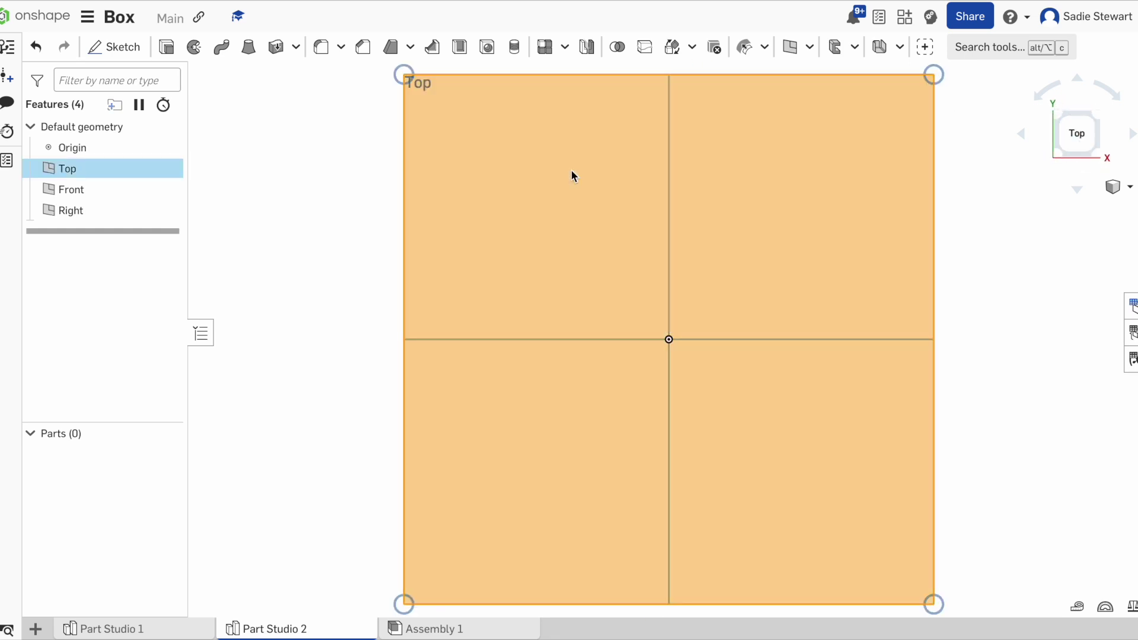
{"action": "left_click", "coordinate": [135, 47]}
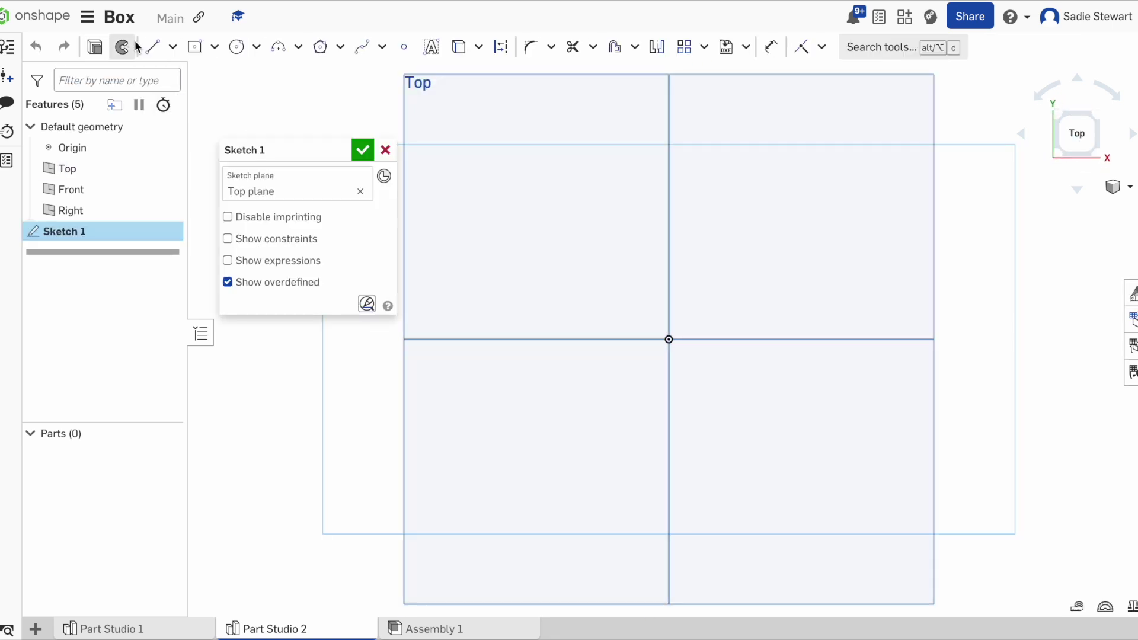
{"action": "left_click", "coordinate": [207, 54]}
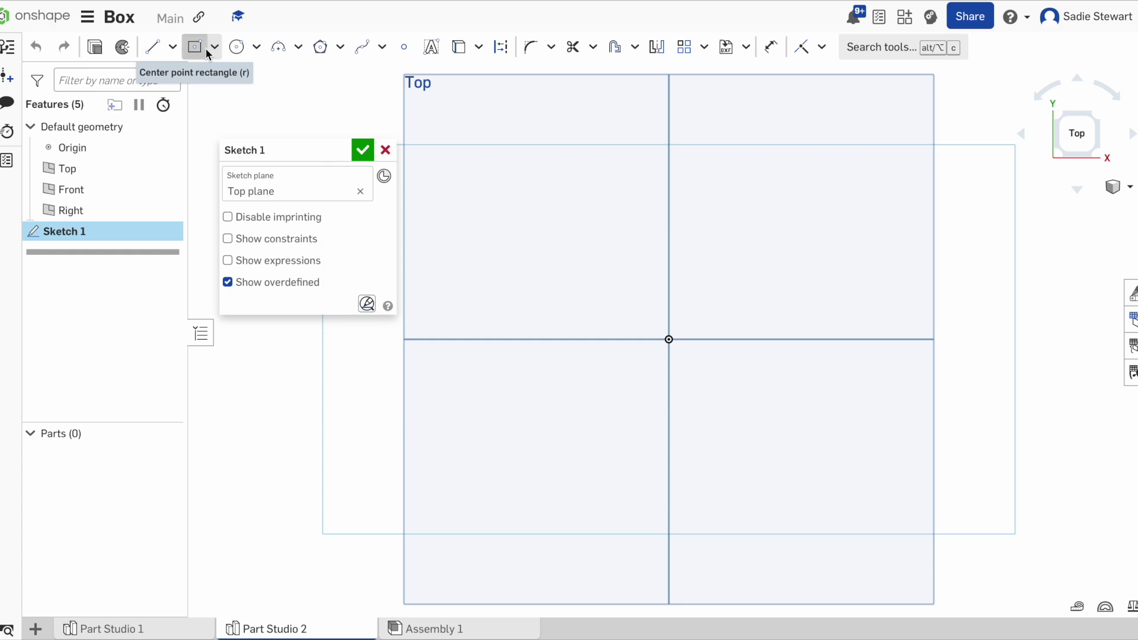
{"action": "left_click", "coordinate": [667, 341]}
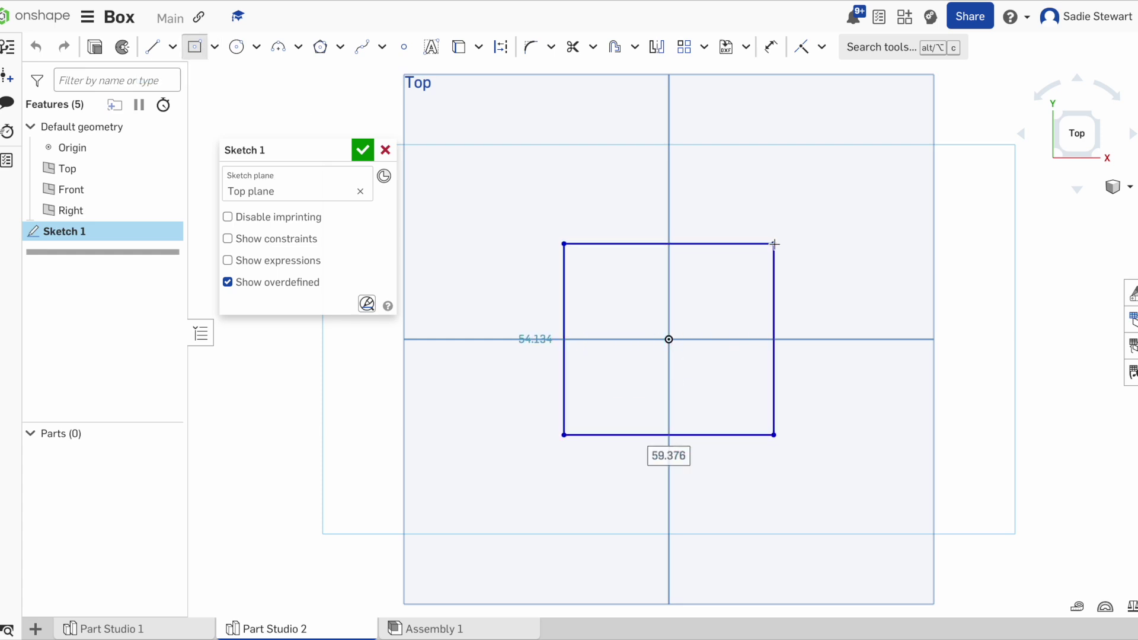
{"action": "left_click", "coordinate": [774, 244]}
{"action": "type", "text": "50"}
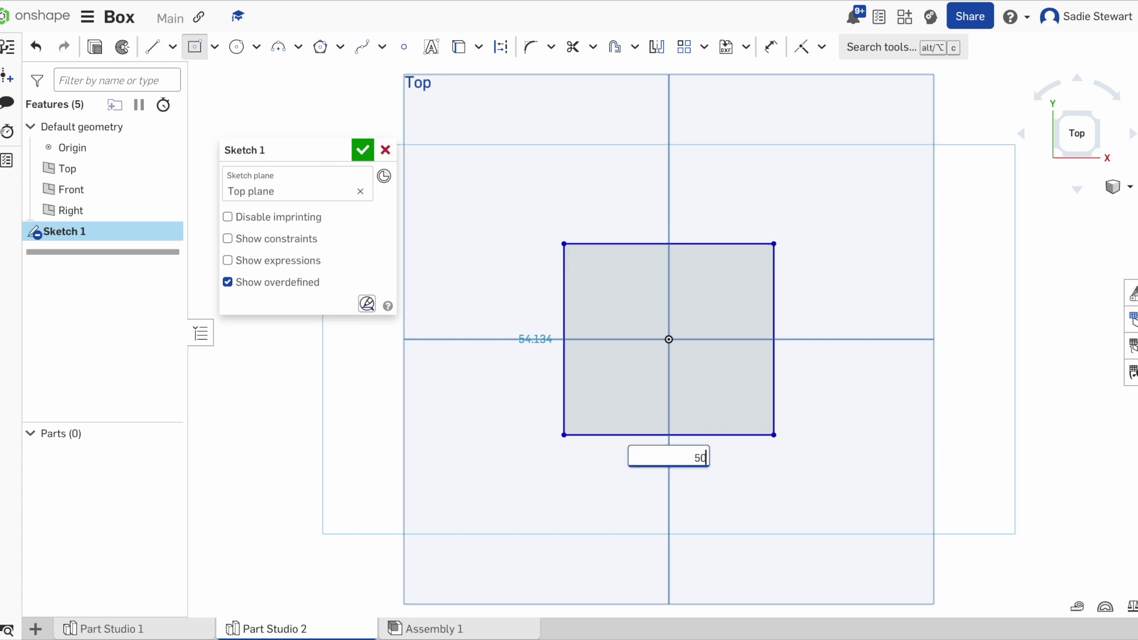
{"action": "key", "text": "Return"}
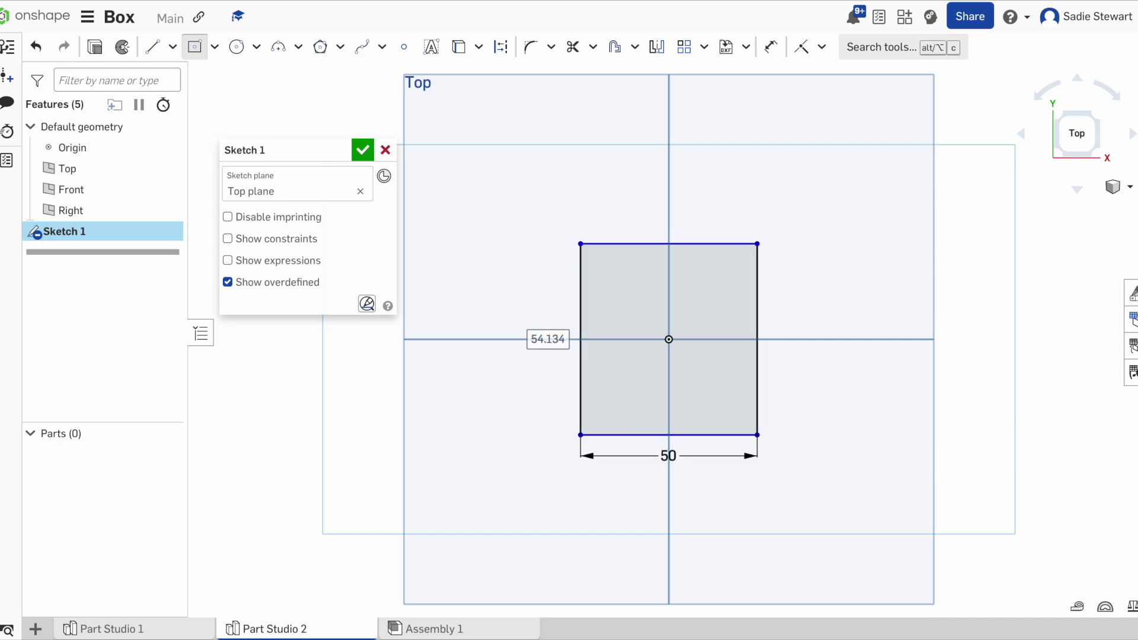
{"action": "type", "text": "50"}
{"action": "key", "text": "Return"}
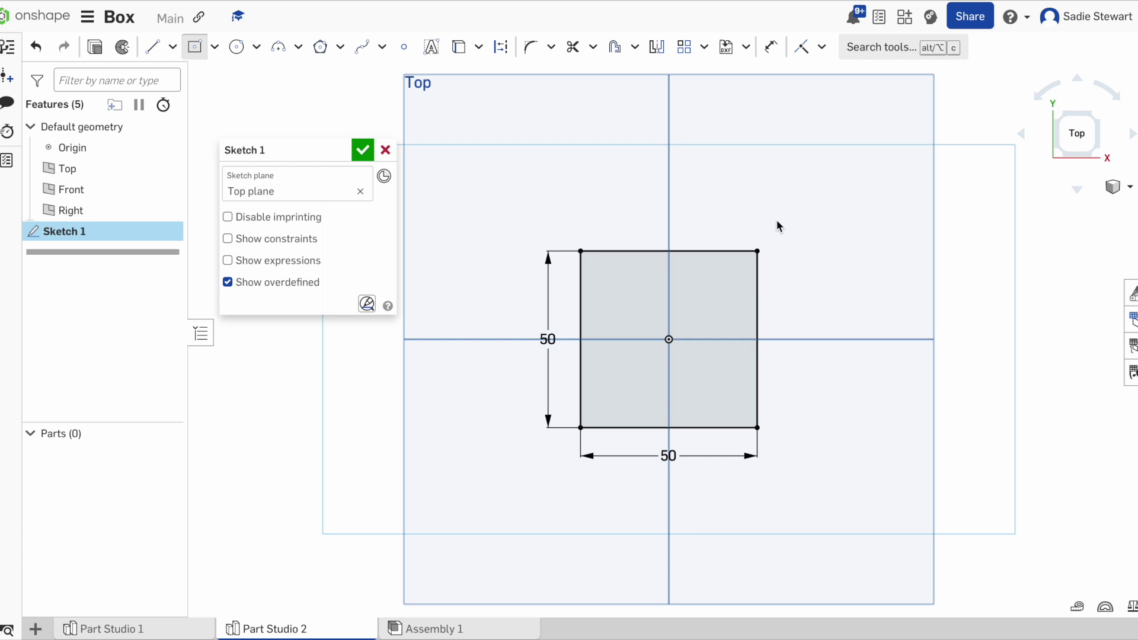
{"action": "left_click", "coordinate": [363, 150]}
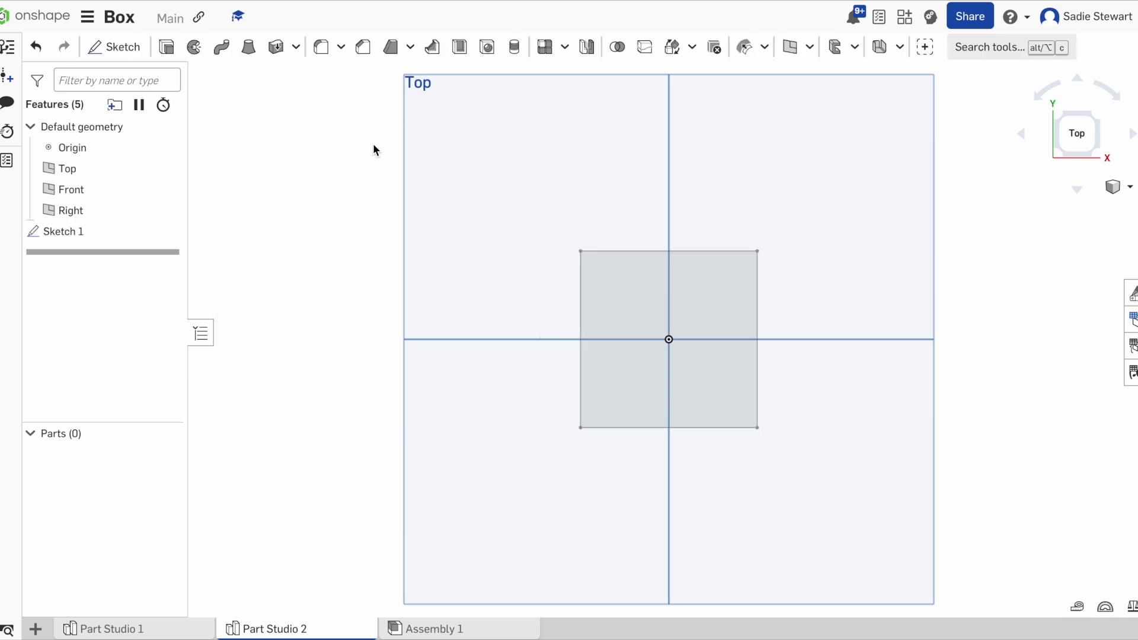
{"action": "left_click", "coordinate": [168, 50]}
- Extrude the square 3 mm into a thin plate, Part 1
{"action": "left_click", "coordinate": [616, 265]}
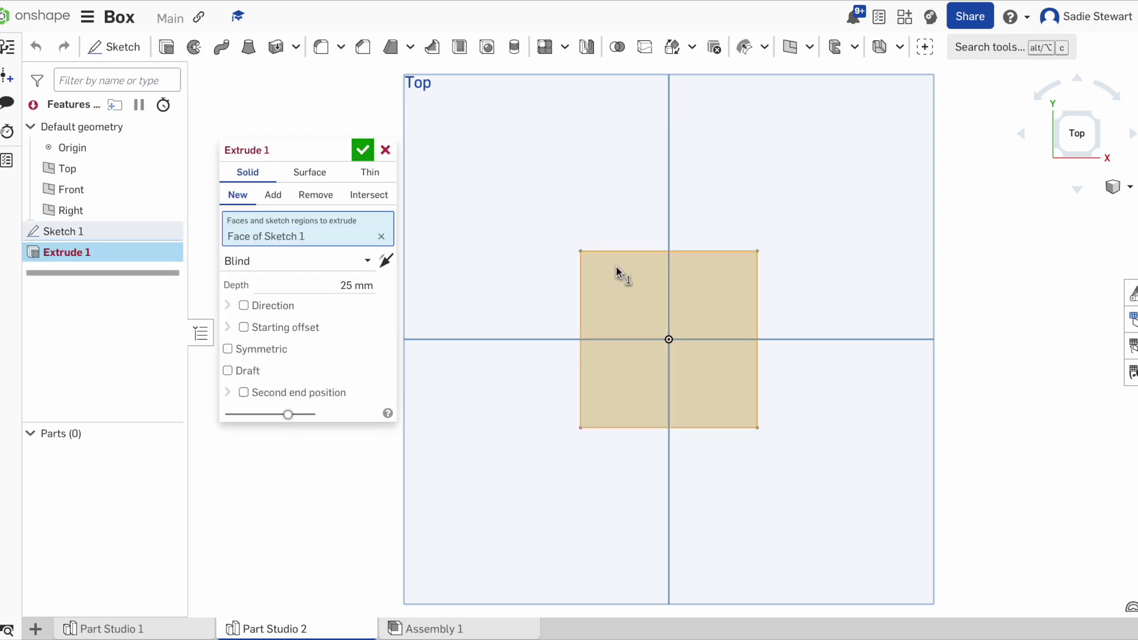
{"action": "left_click", "coordinate": [349, 283]}
{"action": "key", "text": "BackSpace"}
{"action": "type", "text": "3"}
{"action": "key", "text": "Return"}
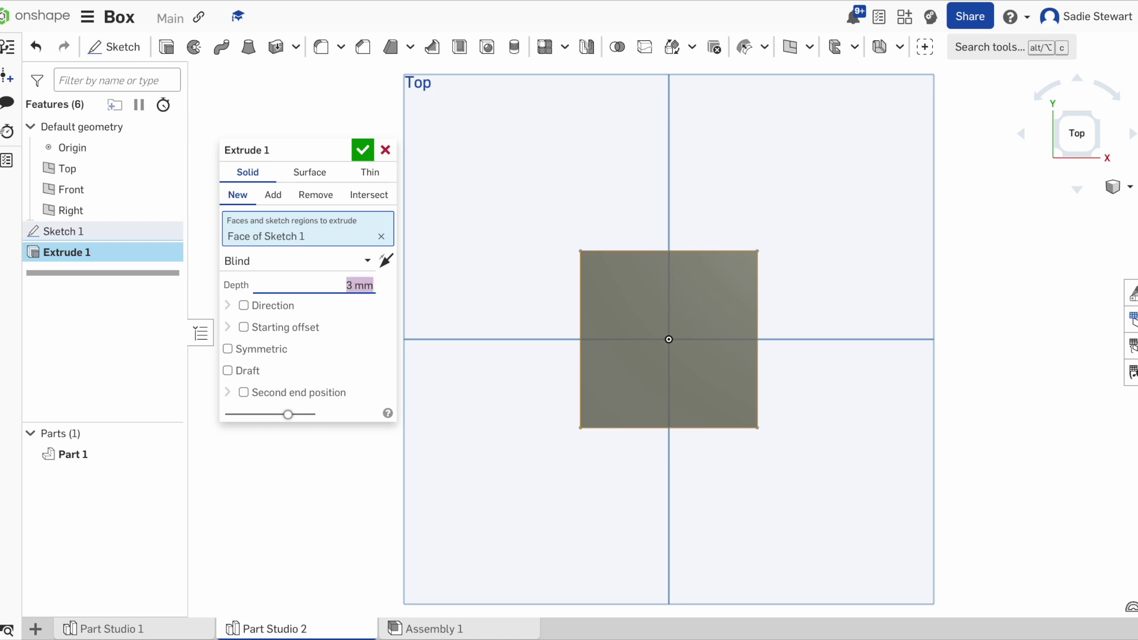
{"action": "left_click", "coordinate": [362, 150]}
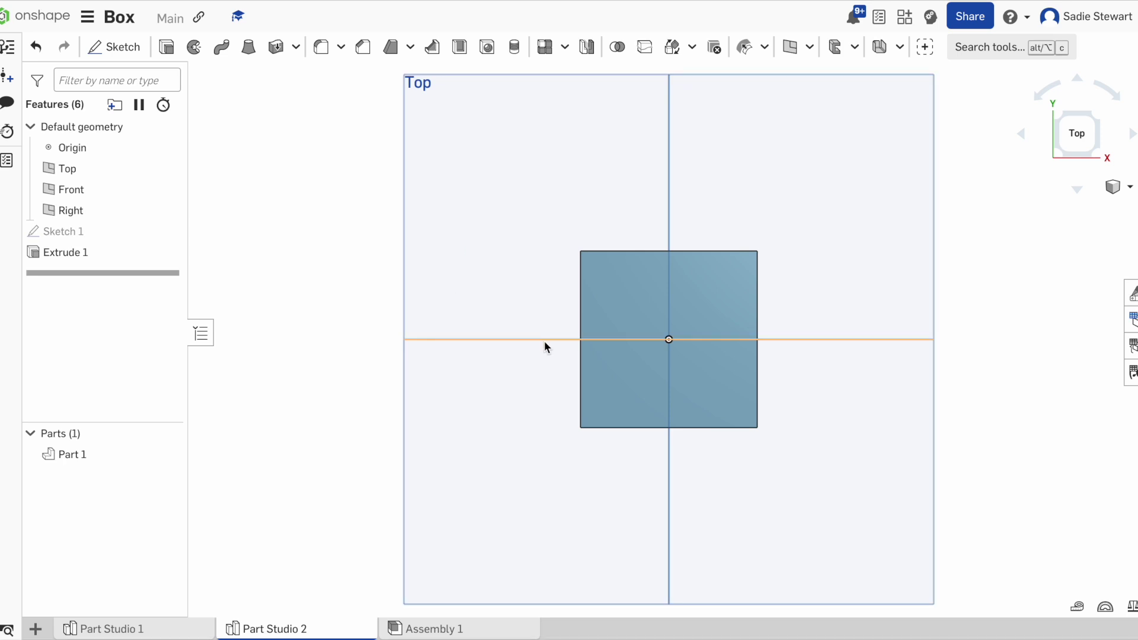
- Inspect the plate from isometric and back views and select its back face
{"action": "left_click", "coordinate": [1094, 119]}
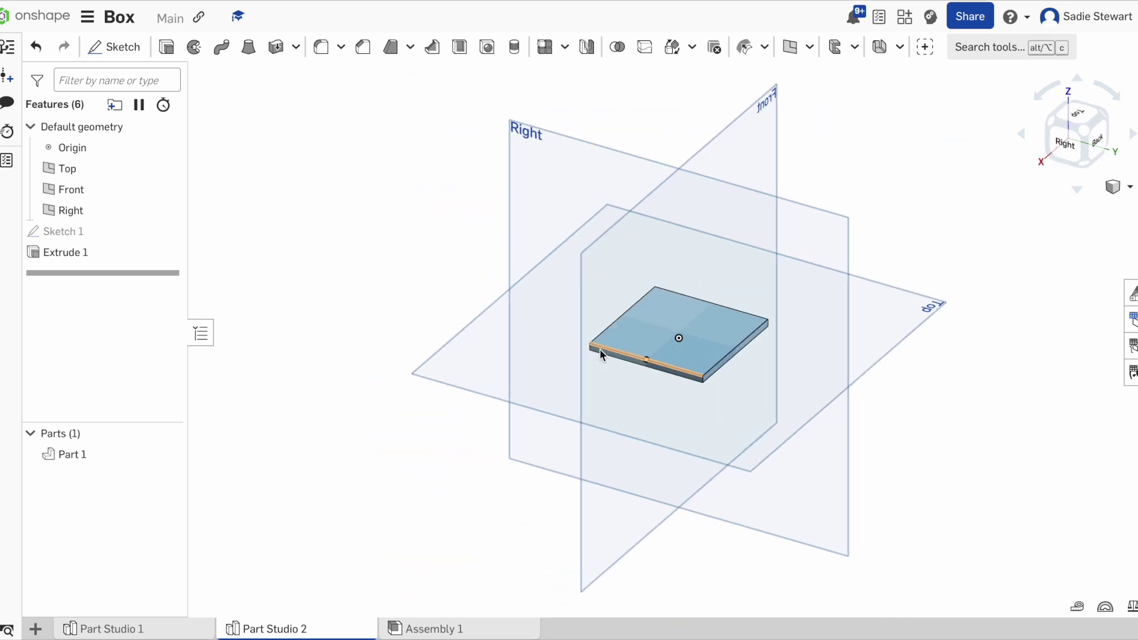
{"action": "scroll", "coordinate": [791, 365], "scroll_direction": "up", "scroll_amount": 3}
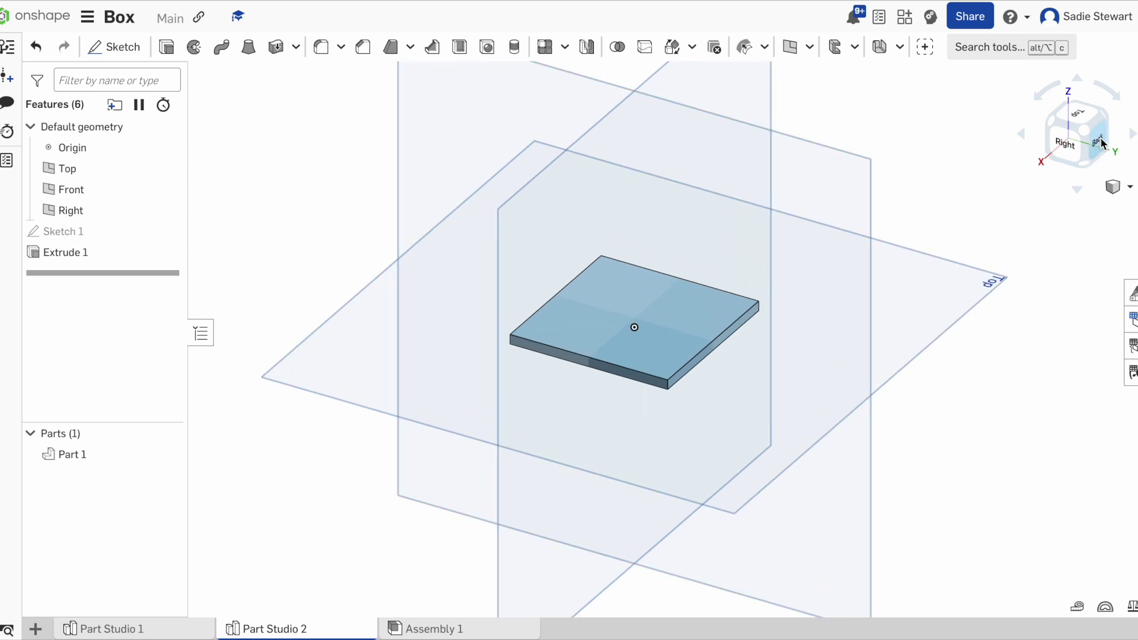
{"action": "left_click", "coordinate": [1101, 144]}
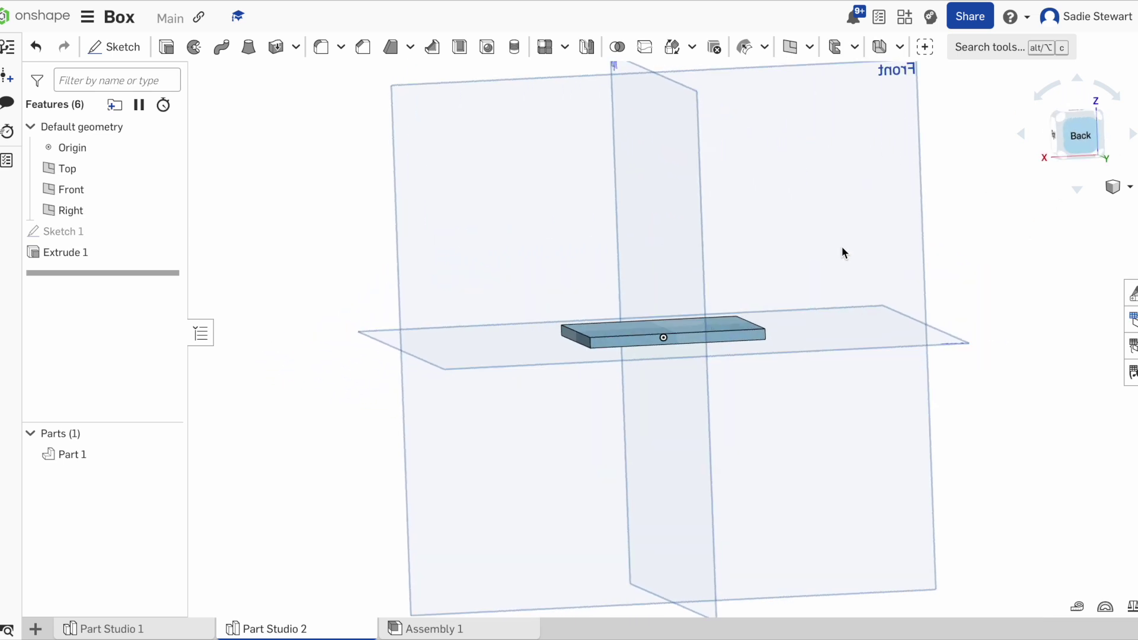
{"action": "left_click", "coordinate": [715, 333]}
{"action": "scroll", "coordinate": [715, 333], "scroll_direction": "up", "scroll_amount": 3}
{"action": "scroll", "coordinate": [710, 393], "scroll_direction": "up", "scroll_amount": 3}
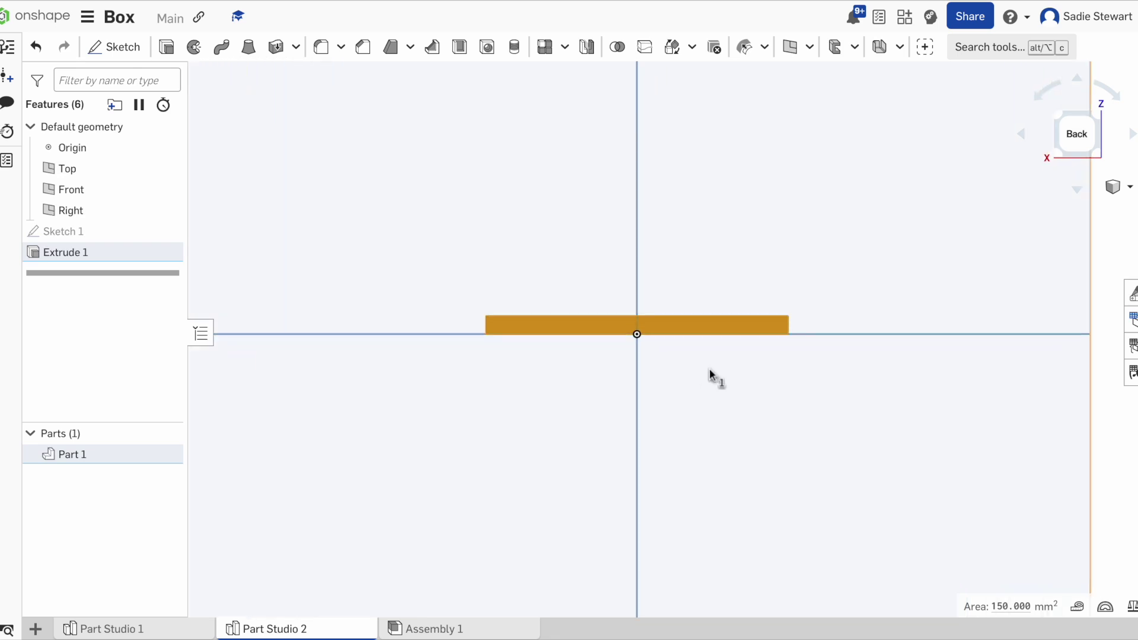
- Sketch a corner rectangle below the plate's end with a Ø6.8 circle inside it
{"action": "left_click", "coordinate": [116, 47]}
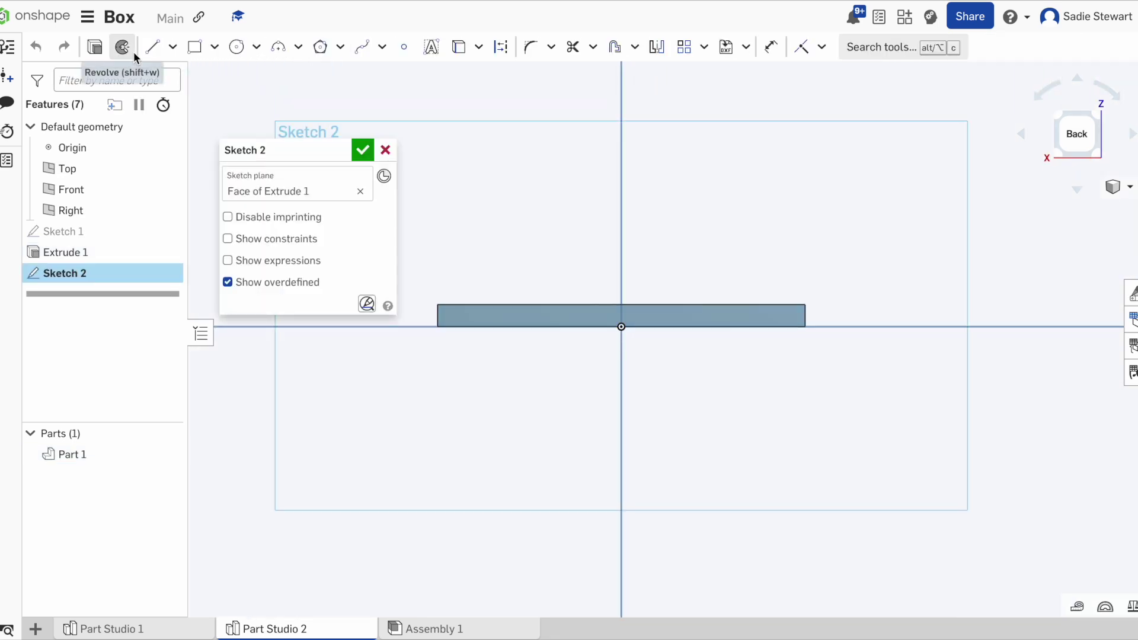
{"action": "left_click", "coordinate": [213, 49]}
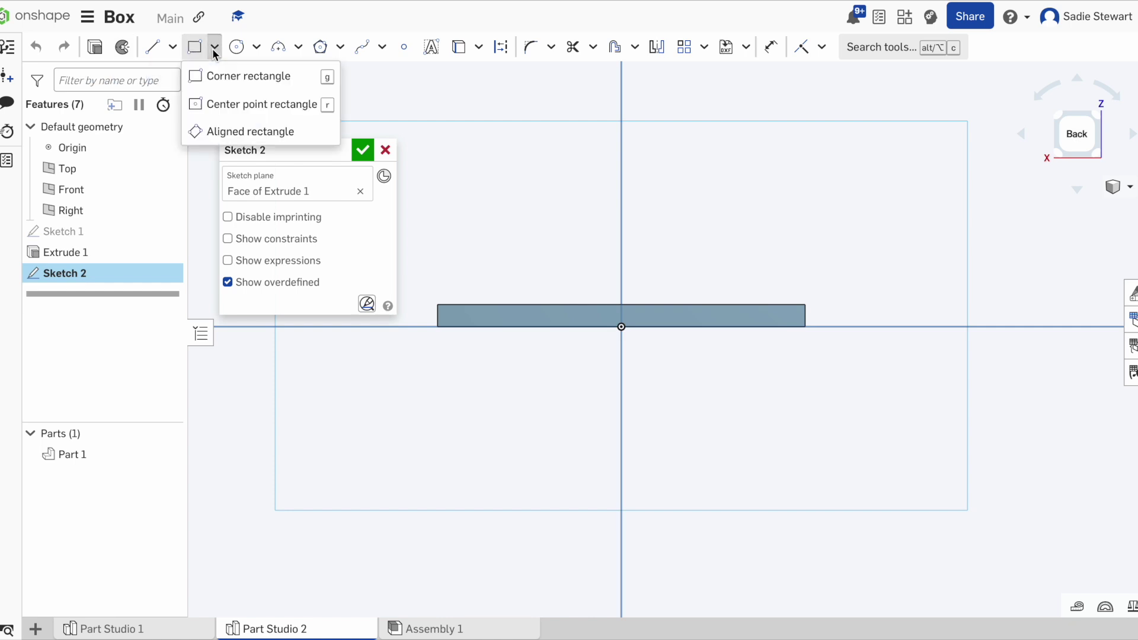
{"action": "left_click", "coordinate": [233, 74]}
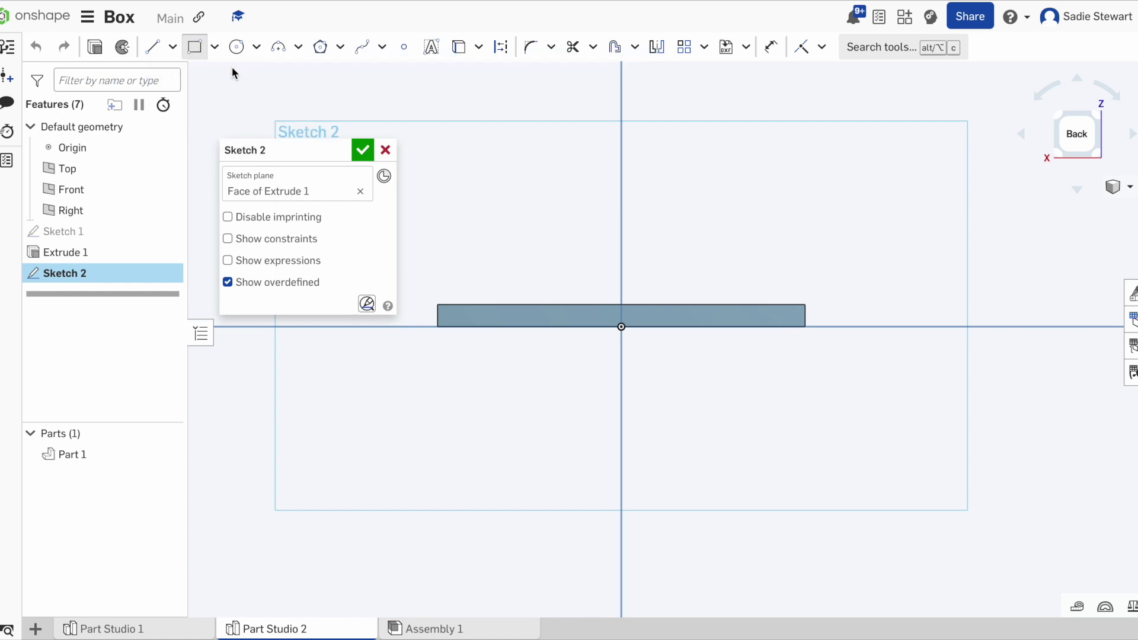
{"action": "left_click", "coordinate": [804, 304]}
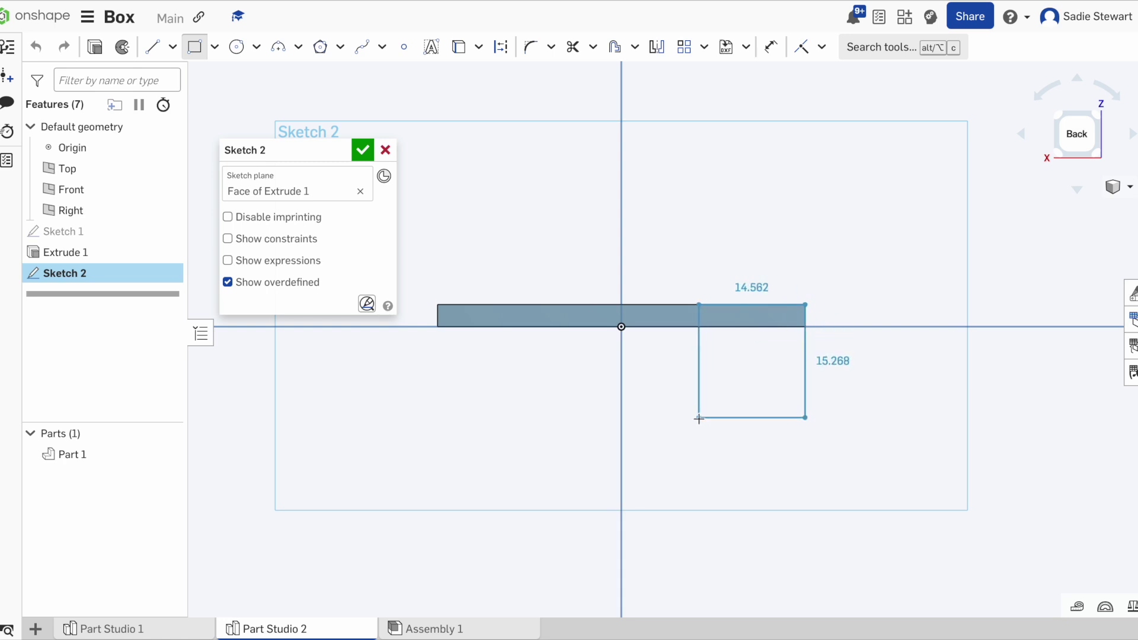
{"action": "left_click", "coordinate": [699, 422]}
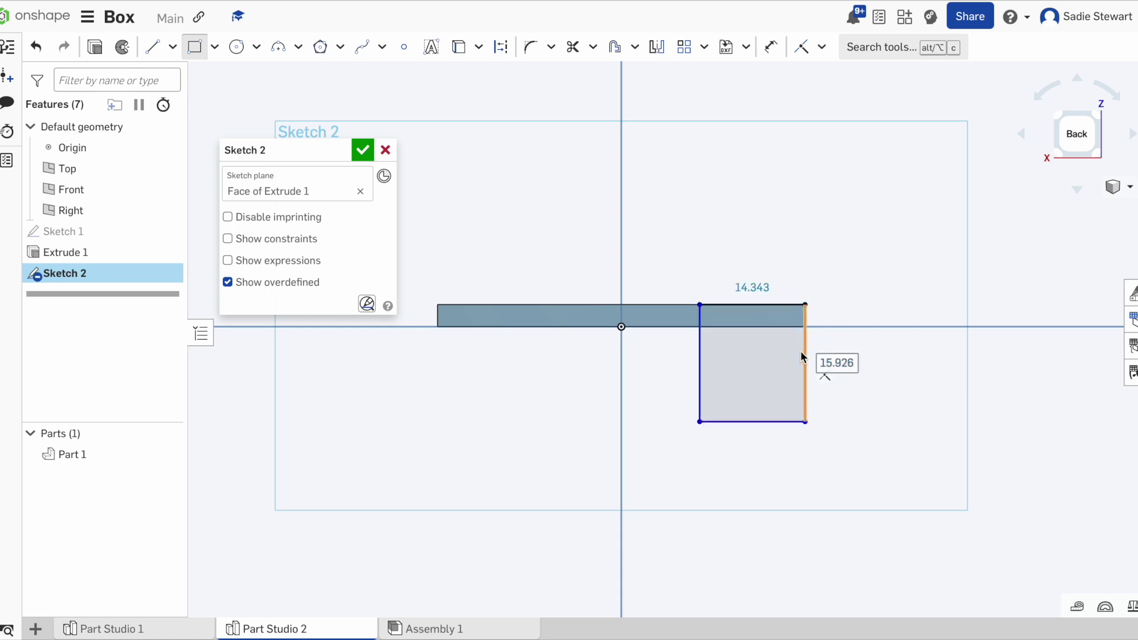
{"action": "left_click", "coordinate": [237, 47]}
{"action": "left_click", "coordinate": [751, 367]}
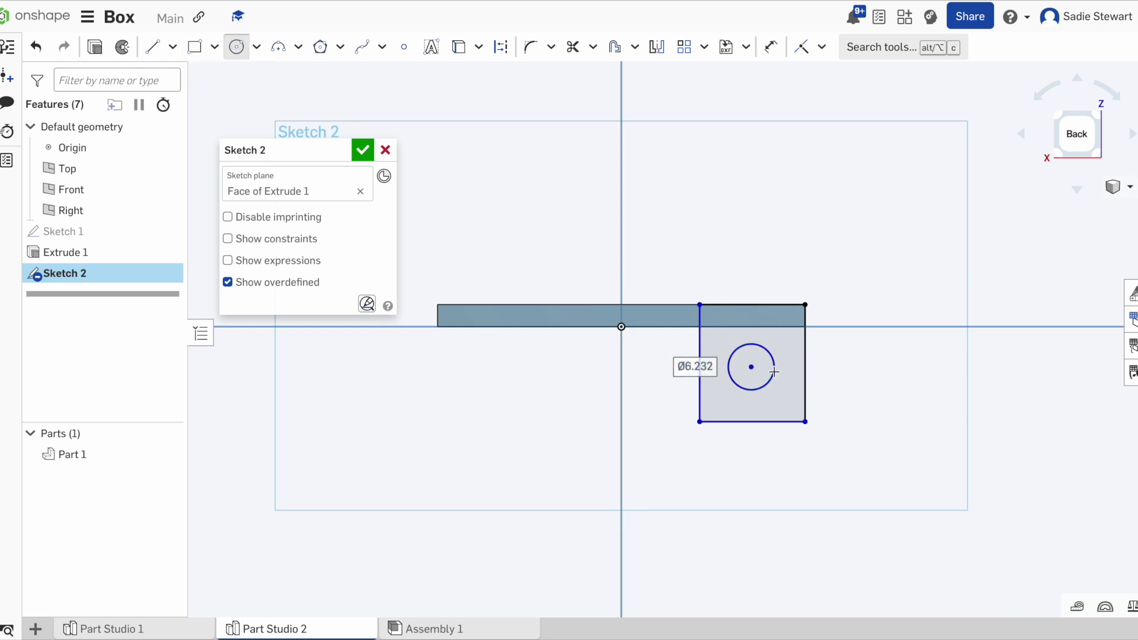
{"action": "type", "text": "6.6"}
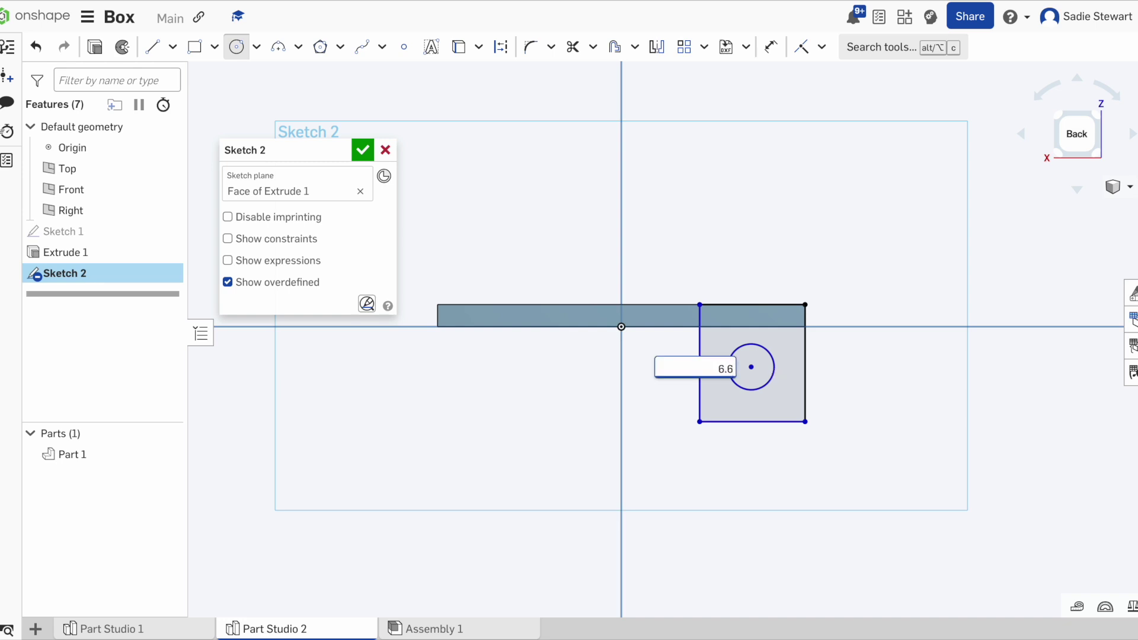
{"action": "key", "text": "BackSpace"}
{"action": "key", "text": "BackSpace"}
{"action": "key", "text": "Return"}
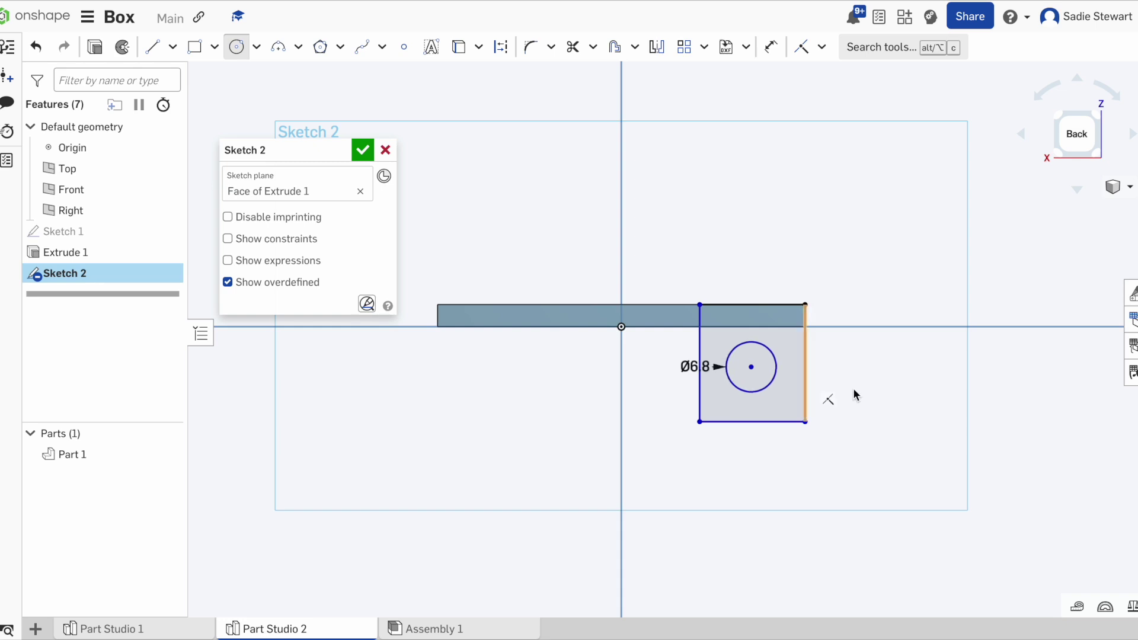
{"action": "scroll", "coordinate": [883, 397], "scroll_direction": "up", "scroll_amount": 3}
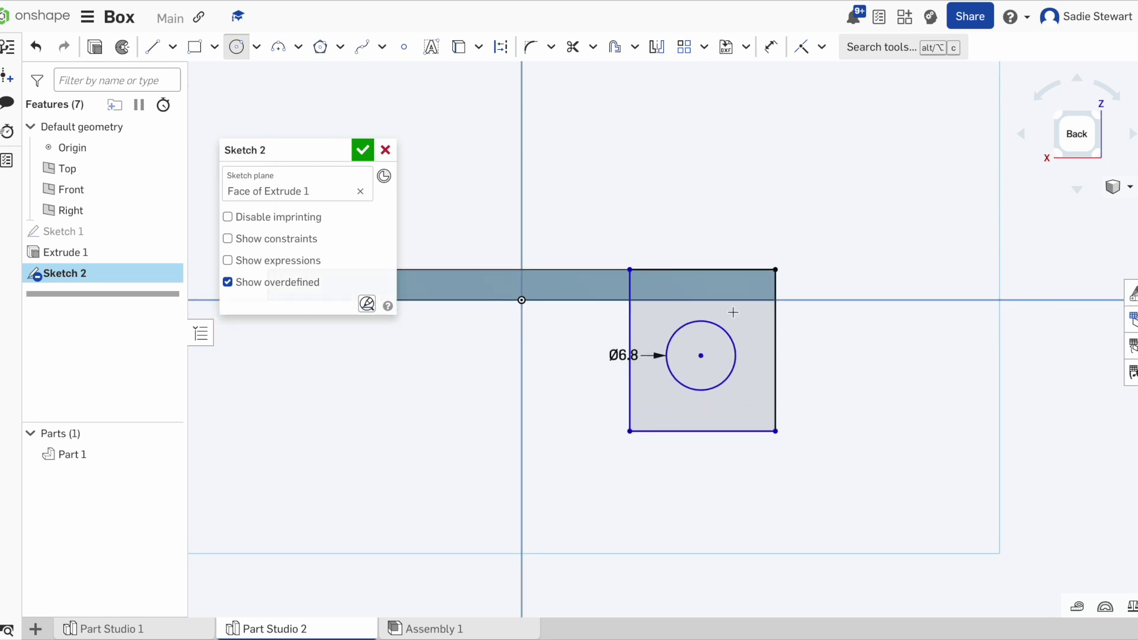
{"action": "scroll", "coordinate": [733, 312], "scroll_direction": "up", "scroll_amount": 1}
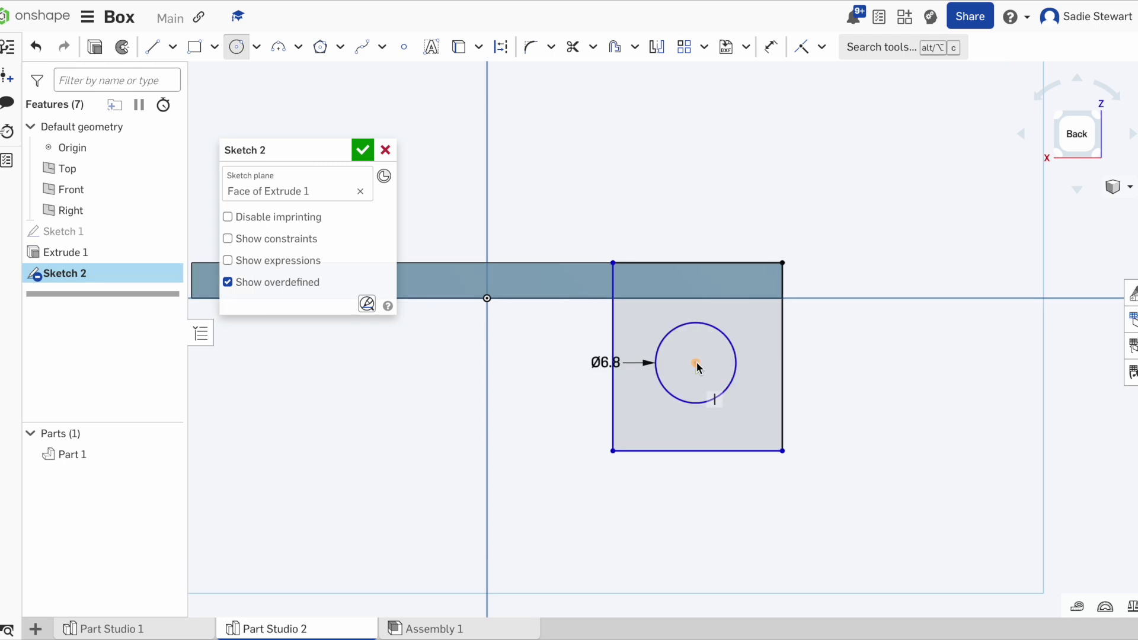
{"action": "key", "text": "u"}
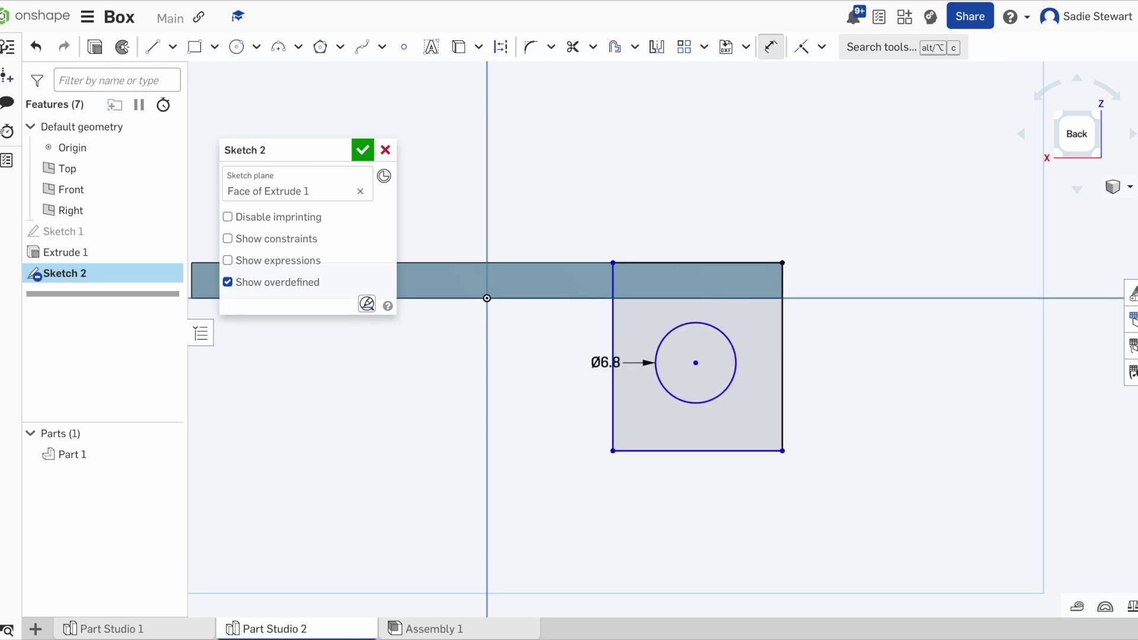
- Dimension the circle centre 6 from the rectangle's top, right and left edges
{"action": "left_click", "coordinate": [697, 363]}
{"action": "left_click", "coordinate": [699, 298]}
{"action": "left_click", "coordinate": [855, 317]}
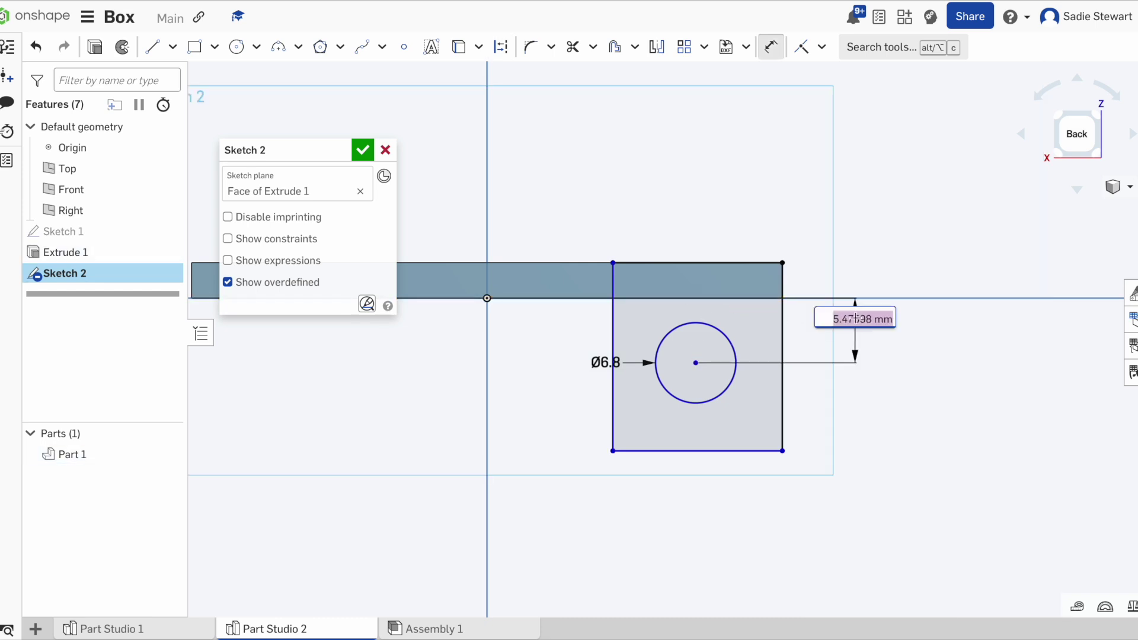
{"action": "type", "text": "6"}
{"action": "key", "text": "Return"}
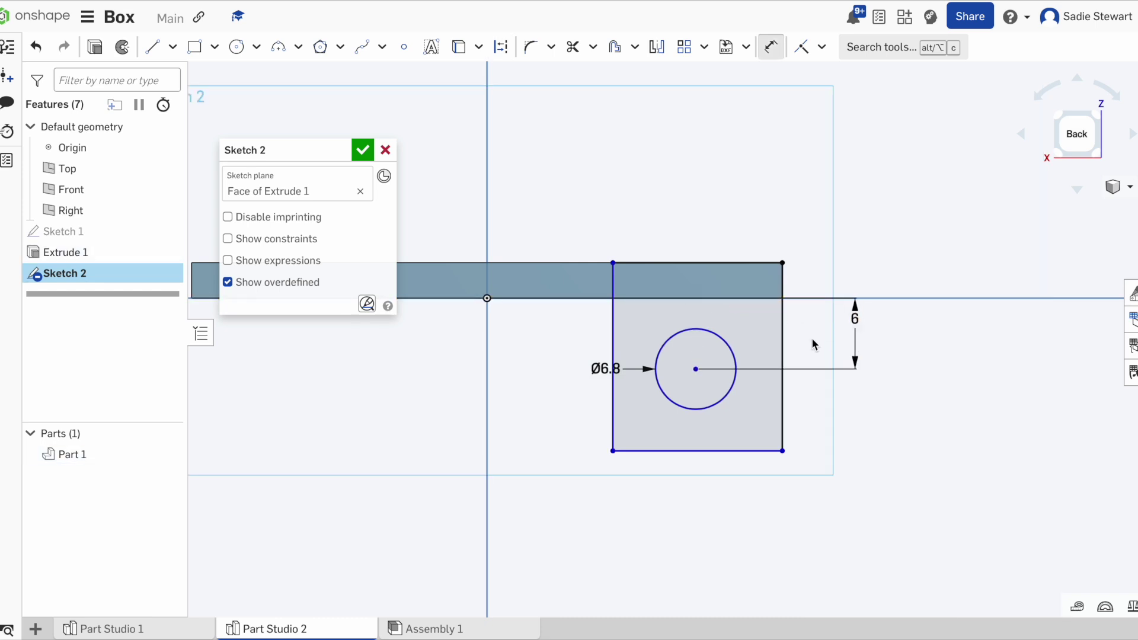
{"action": "left_click", "coordinate": [695, 369]}
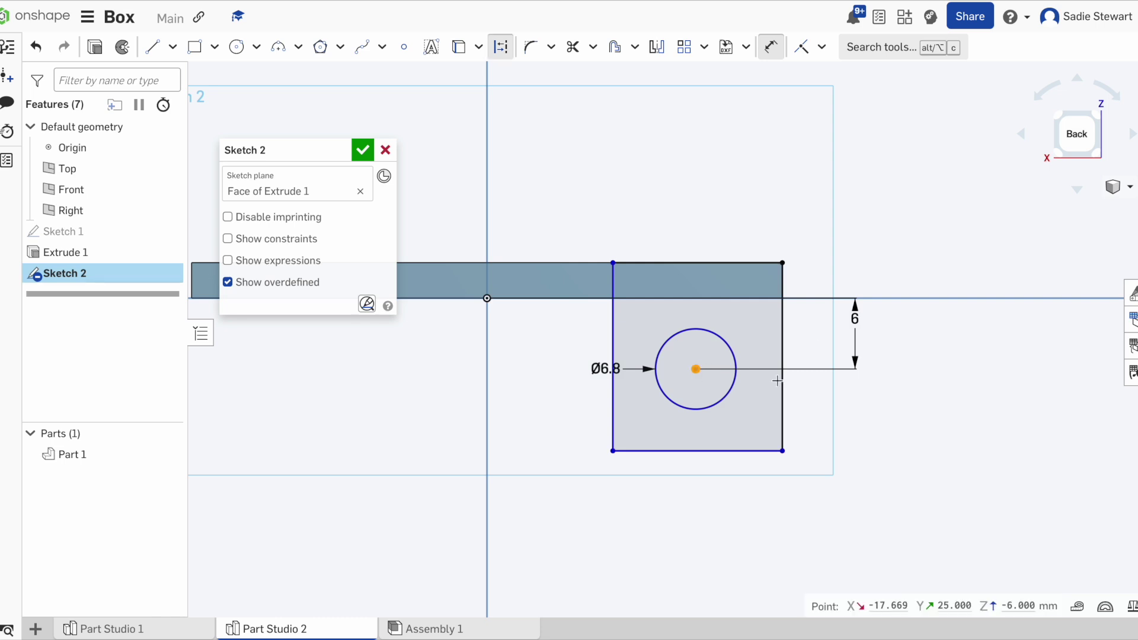
{"action": "left_click", "coordinate": [782, 381]}
{"action": "left_click", "coordinate": [856, 378]}
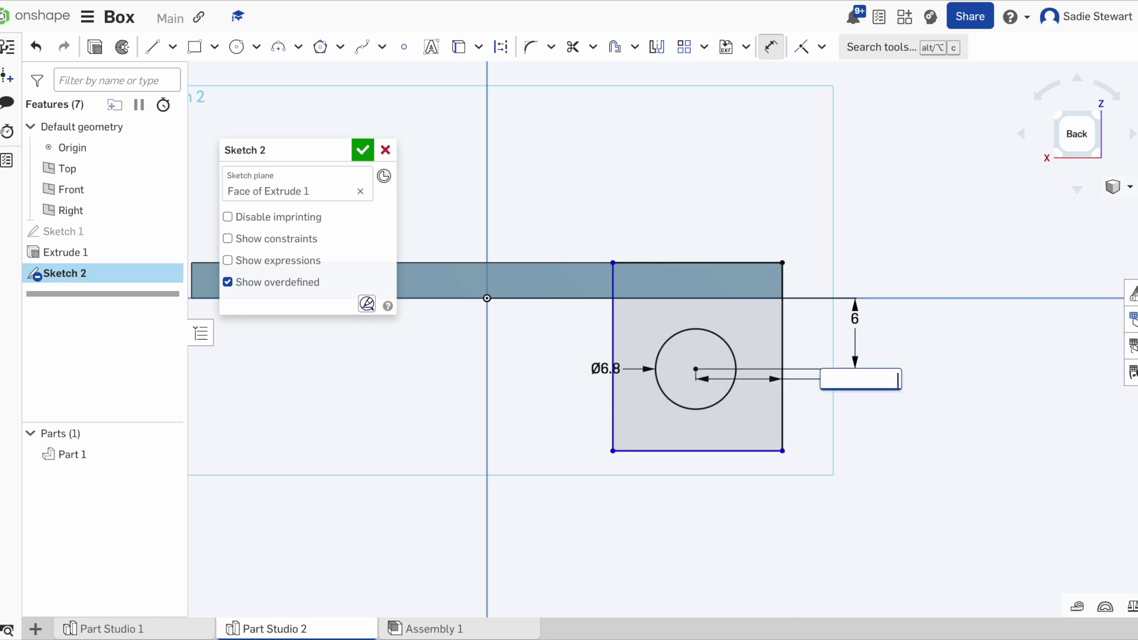
{"action": "type", "text": "6"}
{"action": "key", "text": "Return"}
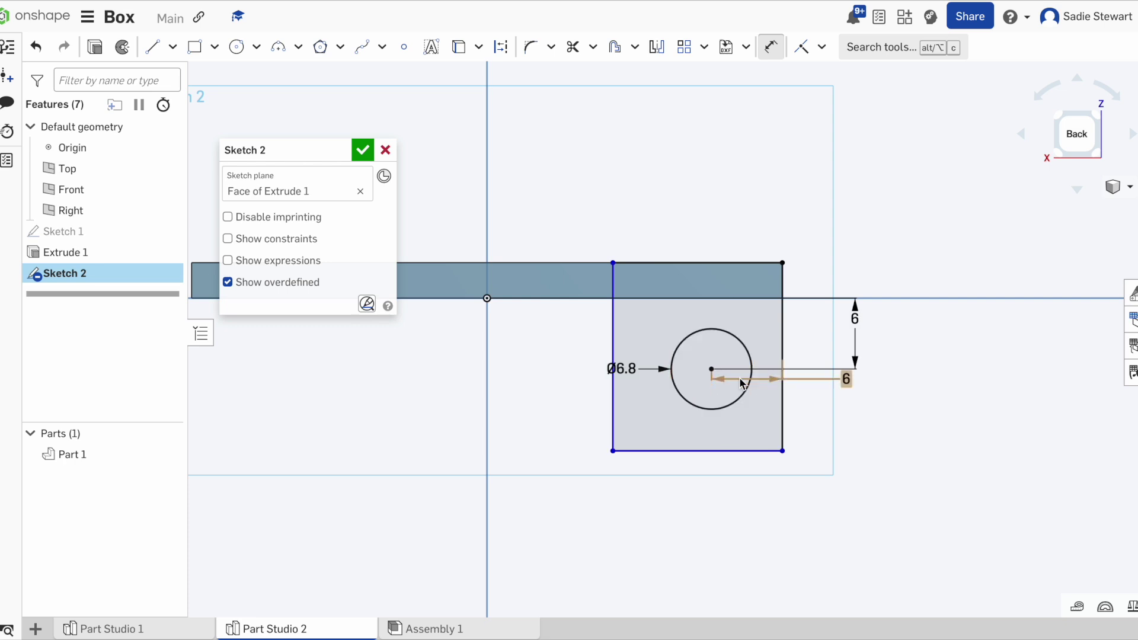
{"action": "left_click", "coordinate": [713, 368]}
{"action": "key", "text": "d"}
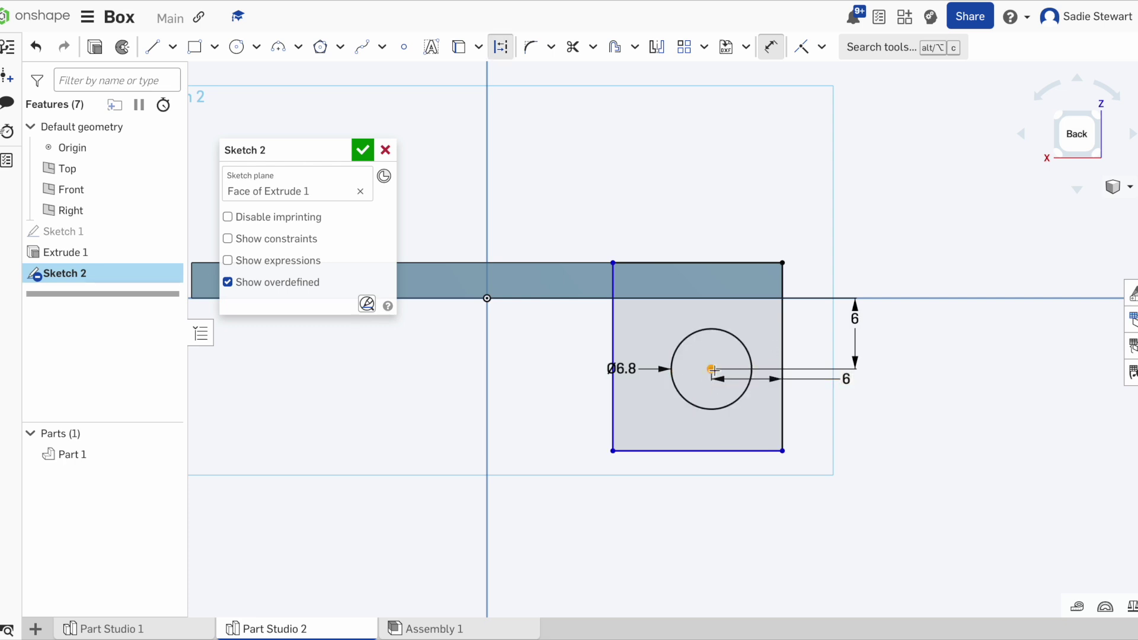
{"action": "left_click", "coordinate": [618, 332]}
{"action": "left_click", "coordinate": [536, 365]}
{"action": "key", "text": "BackSpace"}
{"action": "type", "text": "6"}
{"action": "key", "text": "Return"}
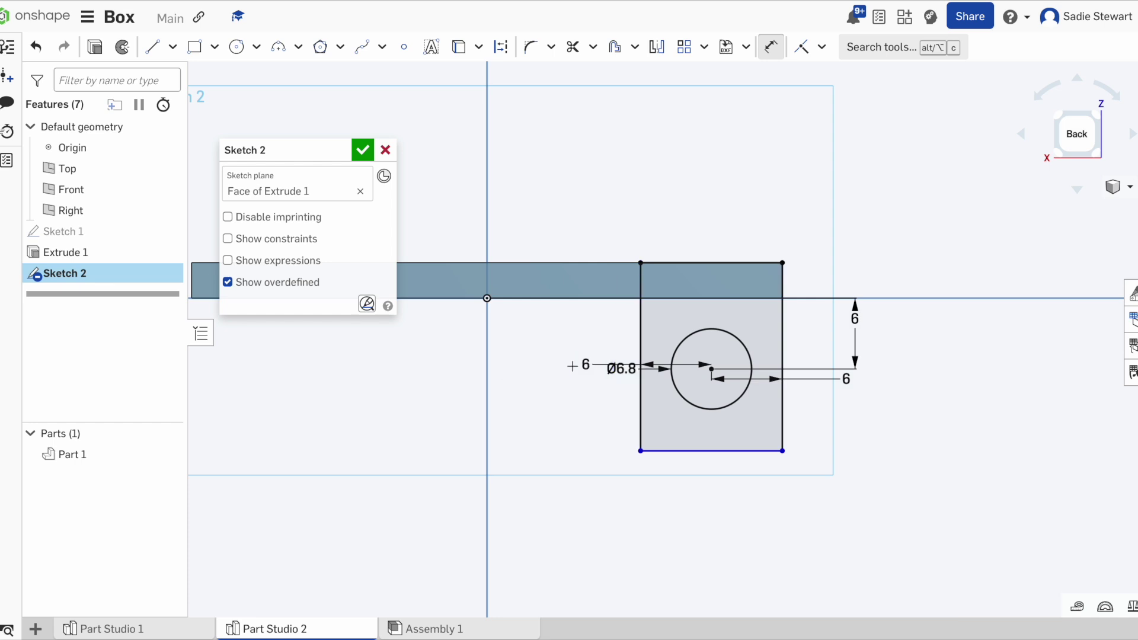
- Set the rectangle height to 15 and finish the sketch
{"action": "left_click", "coordinate": [642, 332]}
{"action": "left_click", "coordinate": [521, 422]}
{"action": "type", "text": "15"}
{"action": "key", "text": "Return"}
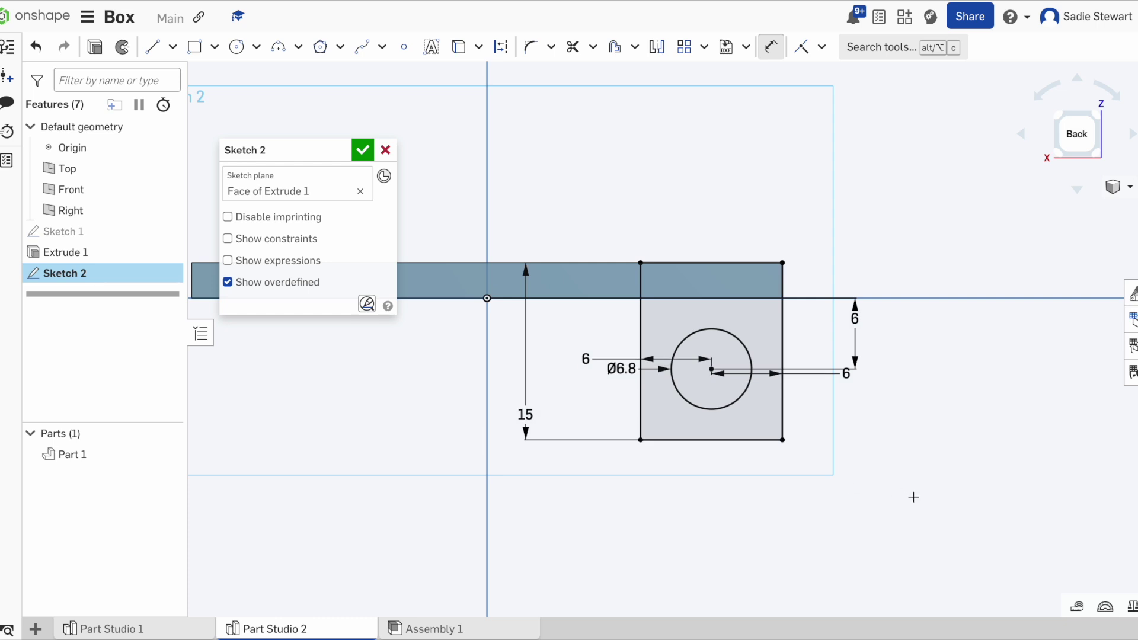
{"action": "left_click", "coordinate": [368, 154]}
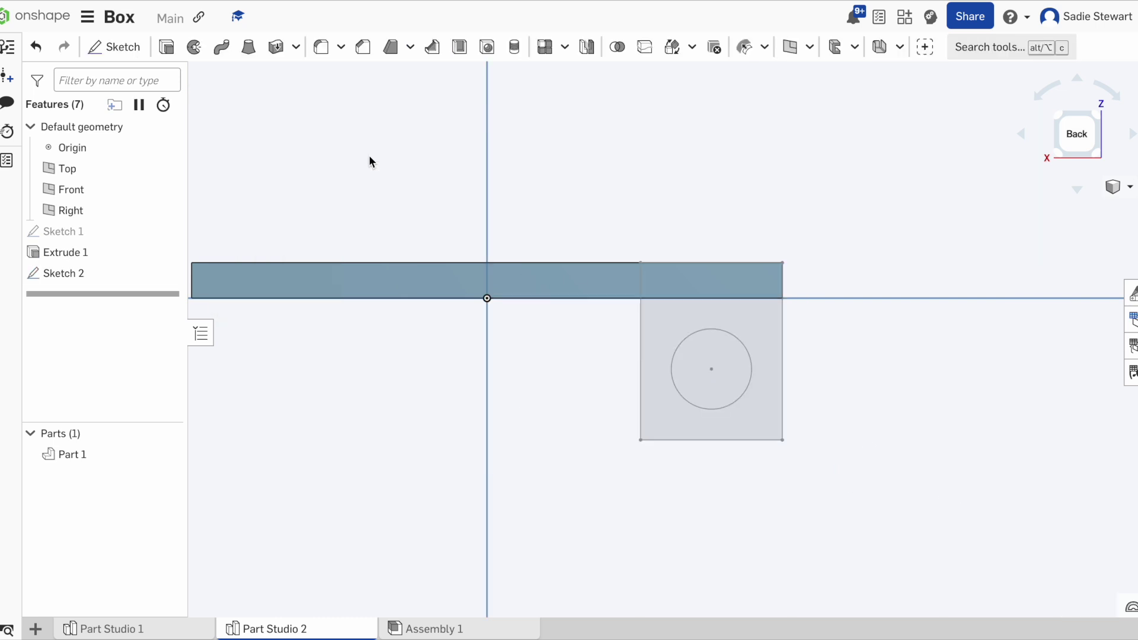
- Extrude both regions of Sketch 2 to a depth of 5
{"action": "left_click", "coordinate": [167, 47]}
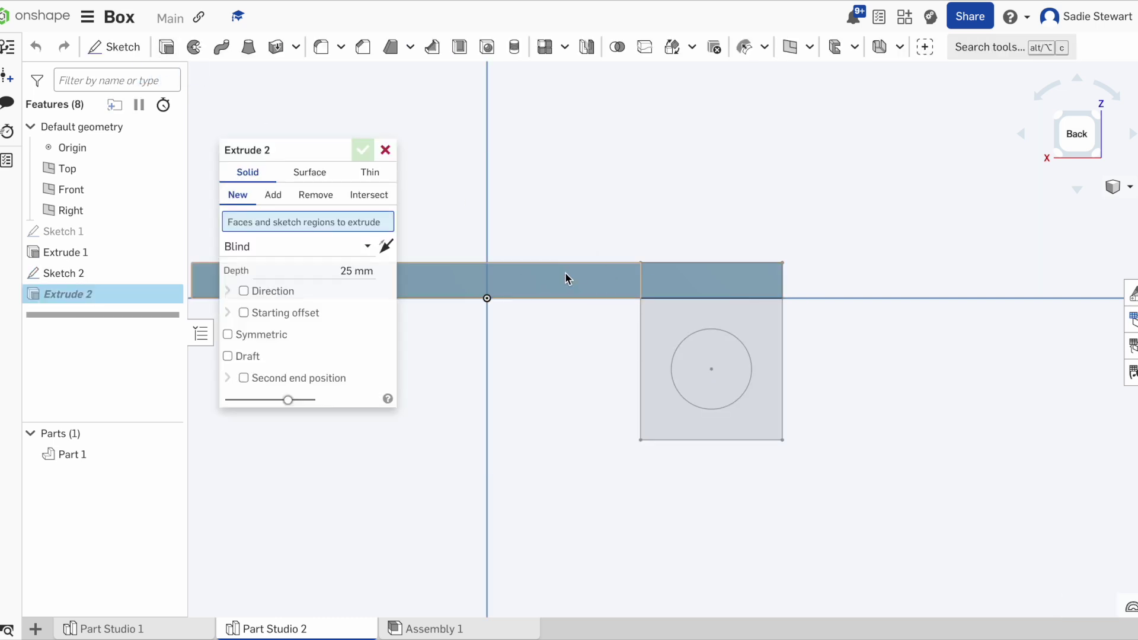
{"action": "left_click", "coordinate": [776, 388]}
{"action": "key", "text": "Left"}
{"action": "key", "text": "Left"}
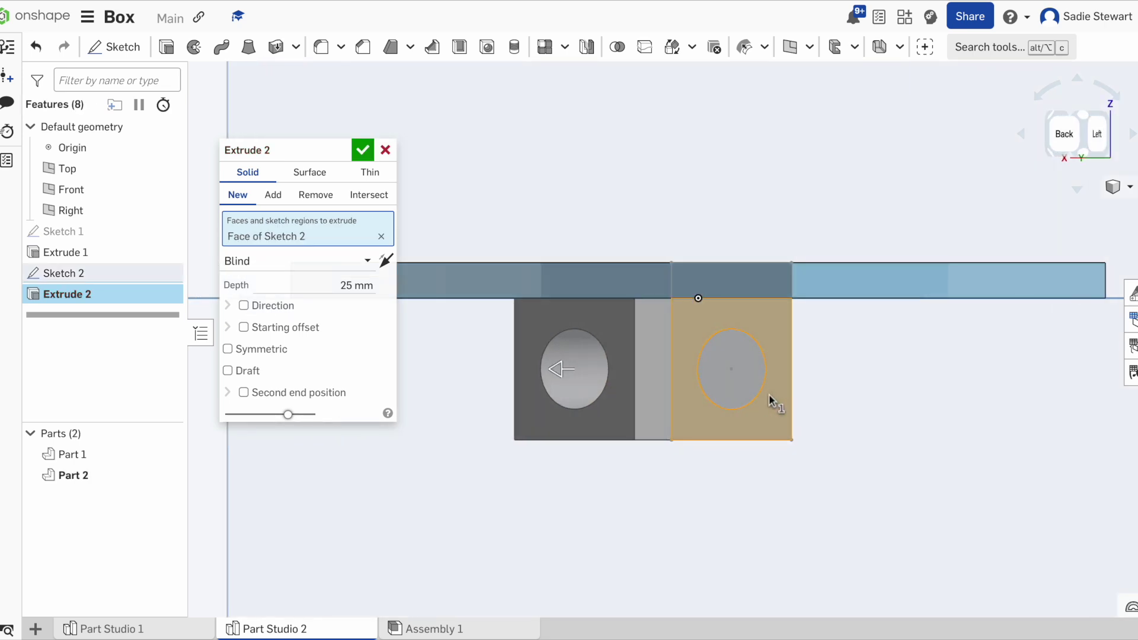
{"action": "key", "text": "Left"}
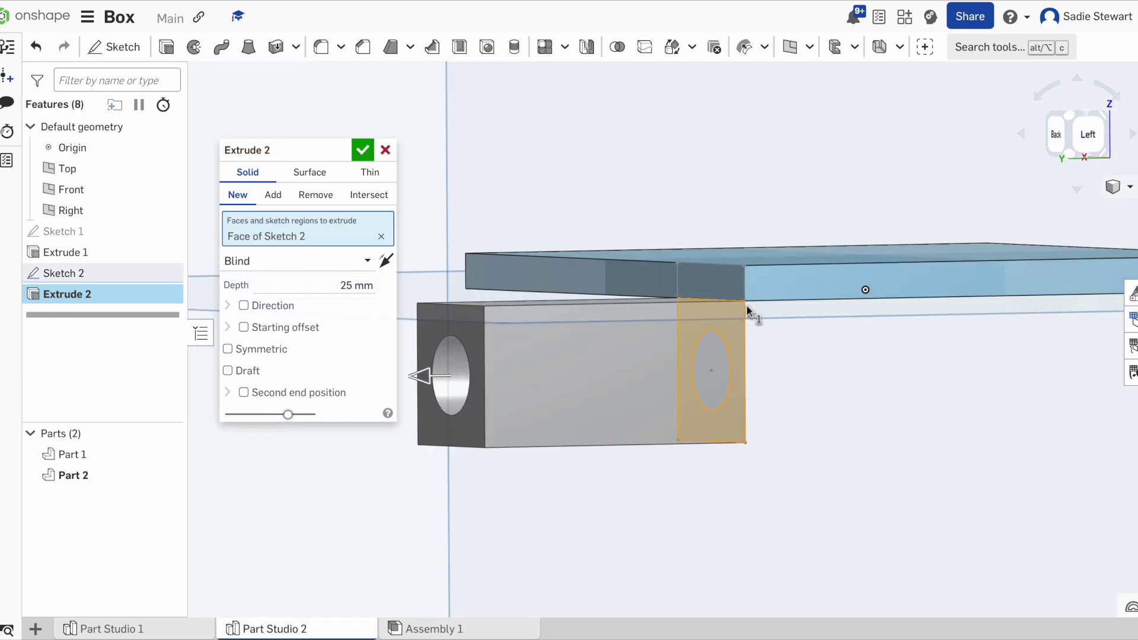
{"action": "left_click", "coordinate": [731, 289]}
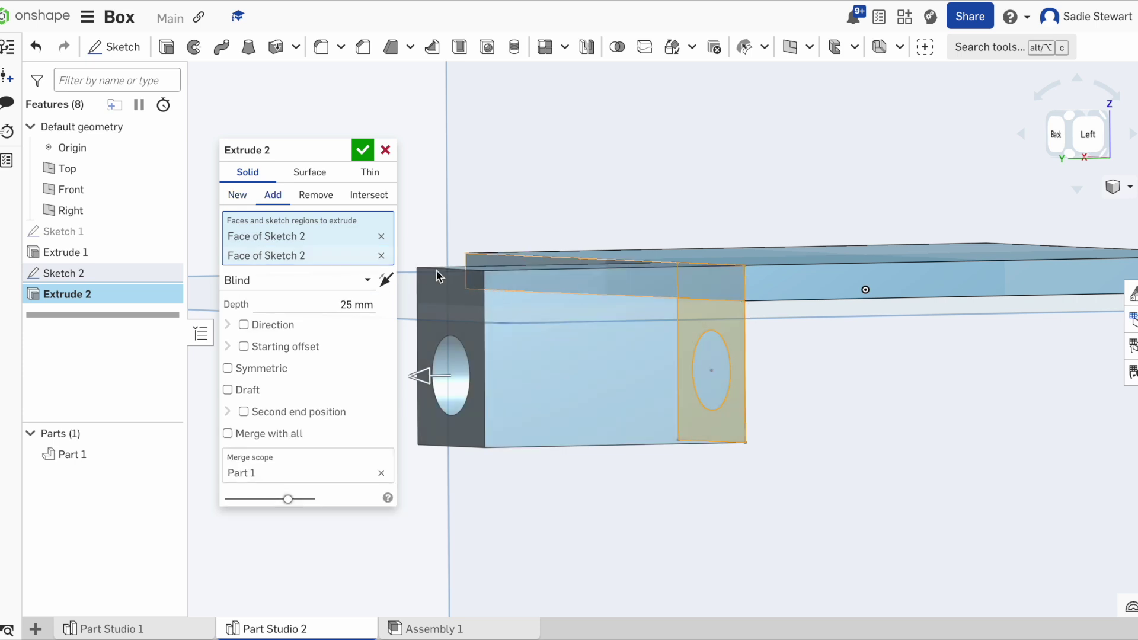
{"action": "left_click", "coordinate": [350, 304]}
{"action": "type", "text": "5"}
{"action": "left_click", "coordinate": [362, 149]}
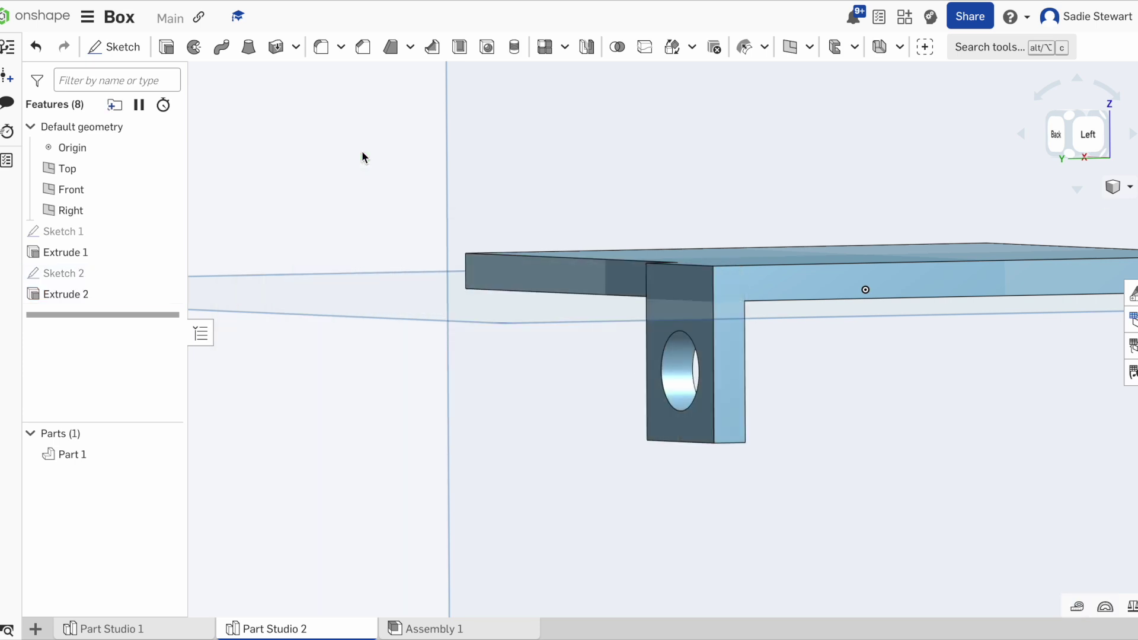
- Check the tab from below, left and front views, then reopen Sketch 2
{"action": "right_click_drag", "start_coordinate": [684, 276], "coordinate": [652, 252]}
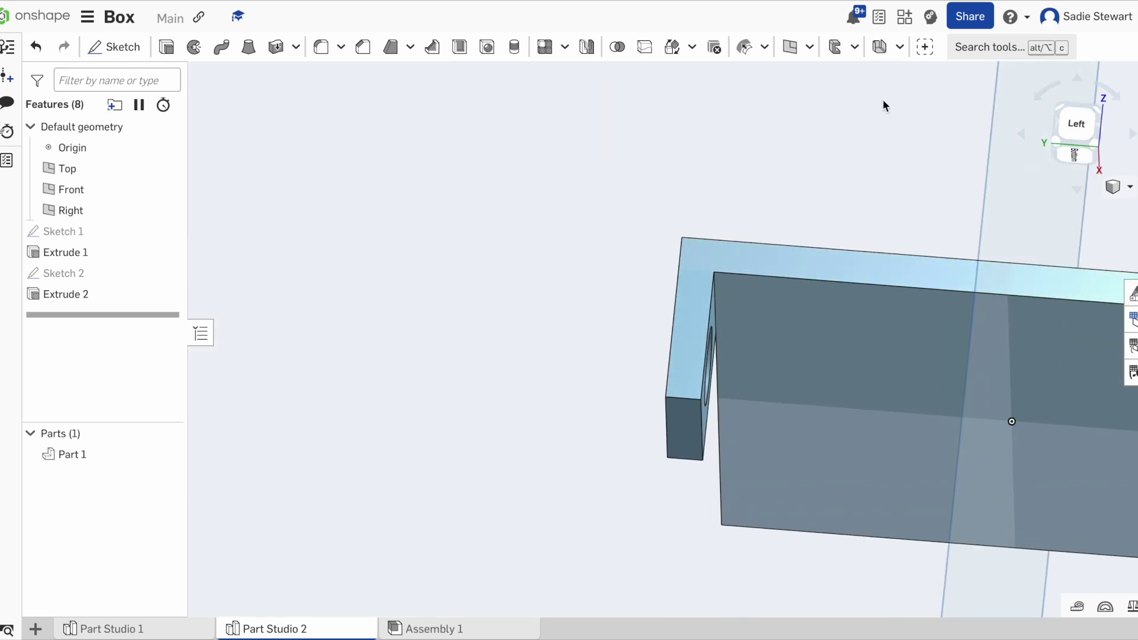
{"action": "left_click", "coordinate": [1068, 122]}
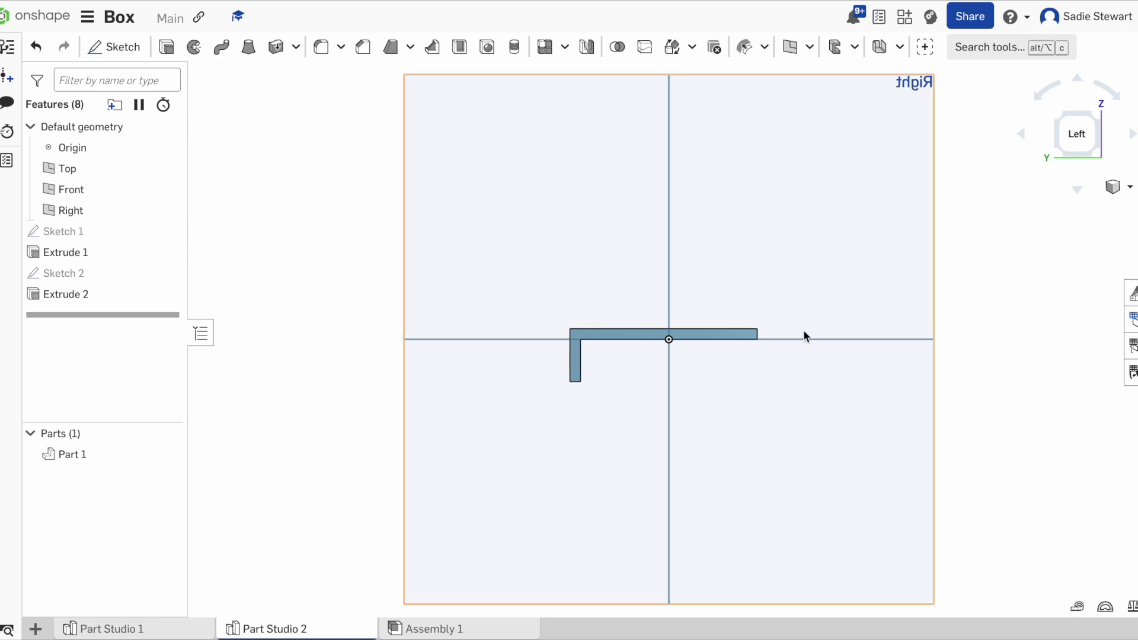
{"action": "key", "text": "shift+1"}
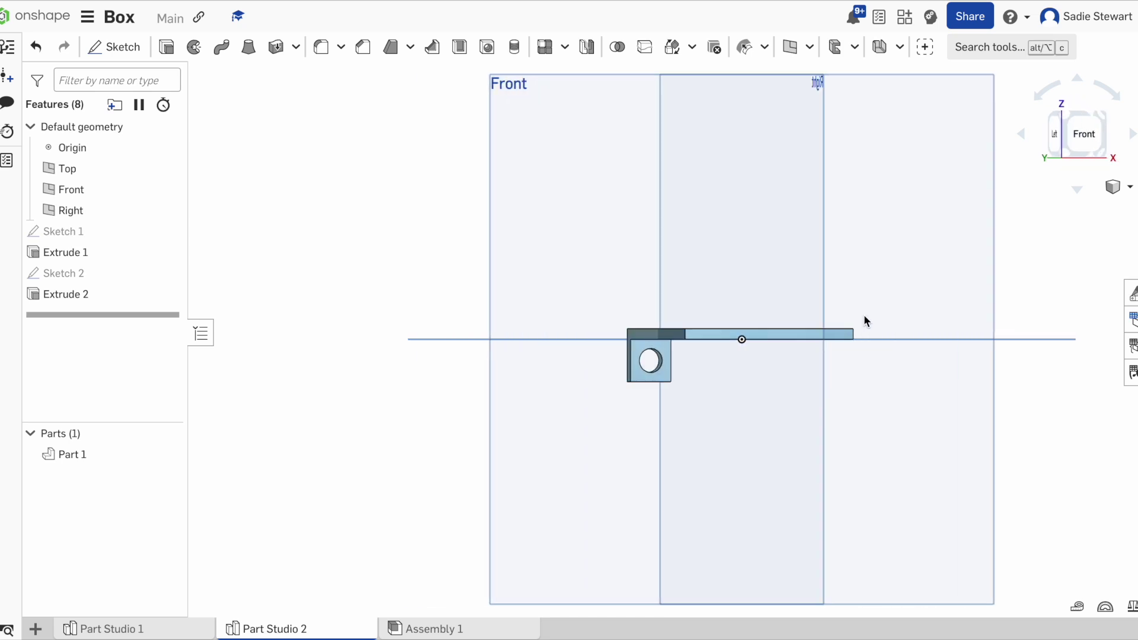
{"action": "left_click", "coordinate": [1076, 133]}
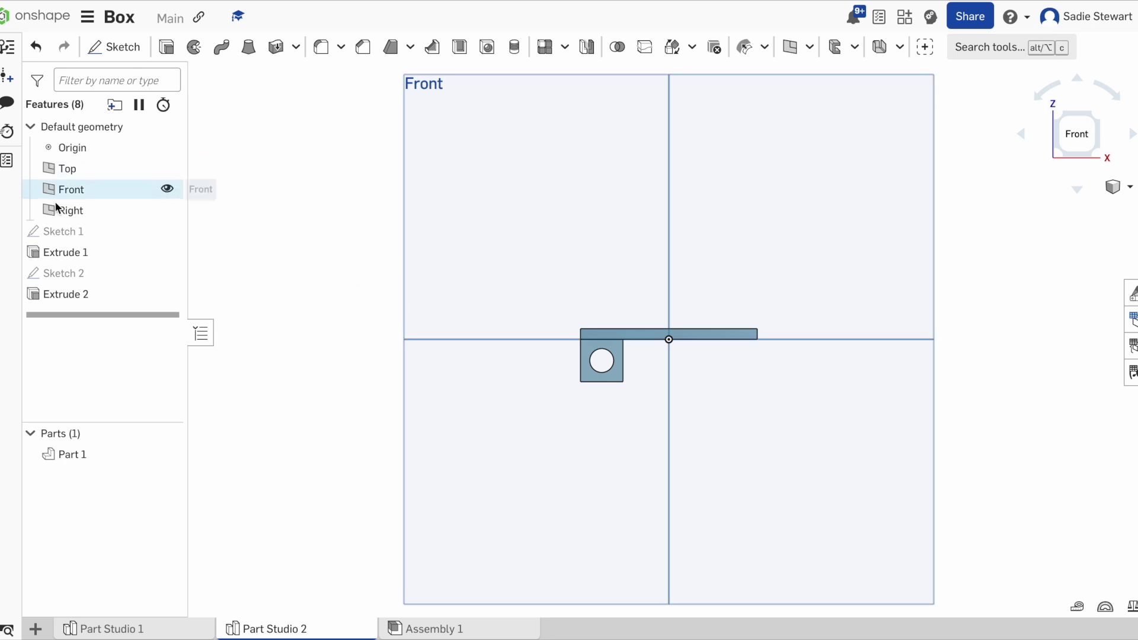
{"action": "double_click", "coordinate": [76, 276]}
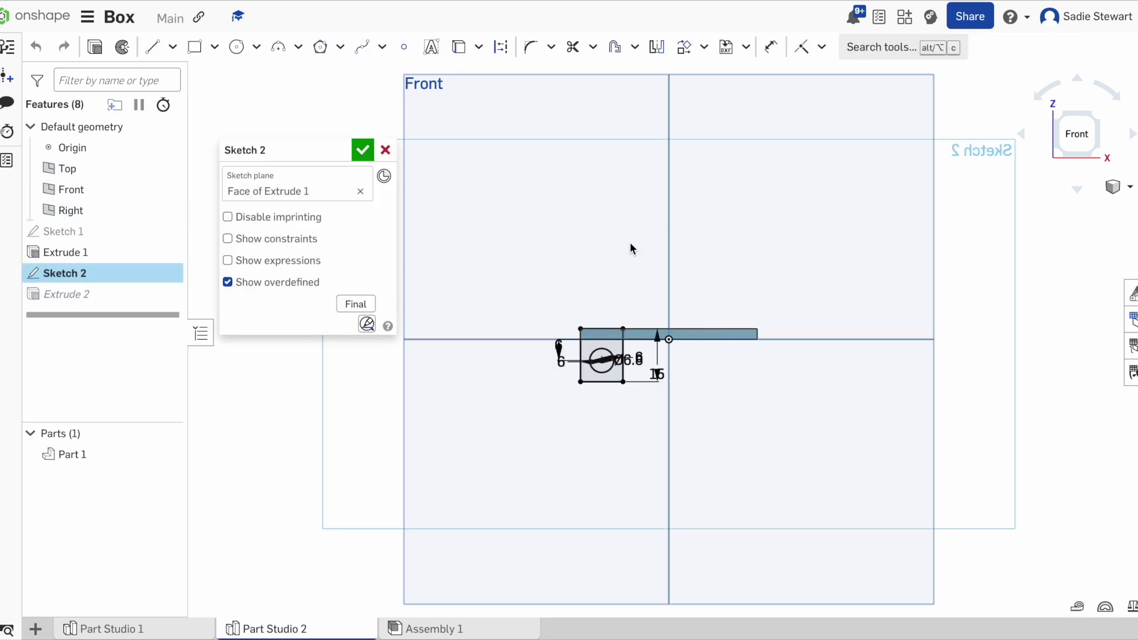
- Copy the rectangle and circle from Sketch 2 and close the sketch
{"action": "mouse_move", "coordinate": [682, 276]}
{"action": "left_mouse_down"}
{"action": "mouse_move", "coordinate": [565, 435]}
{"action": "mouse_move", "coordinate": [522, 448]}
{"action": "left_mouse_up"}
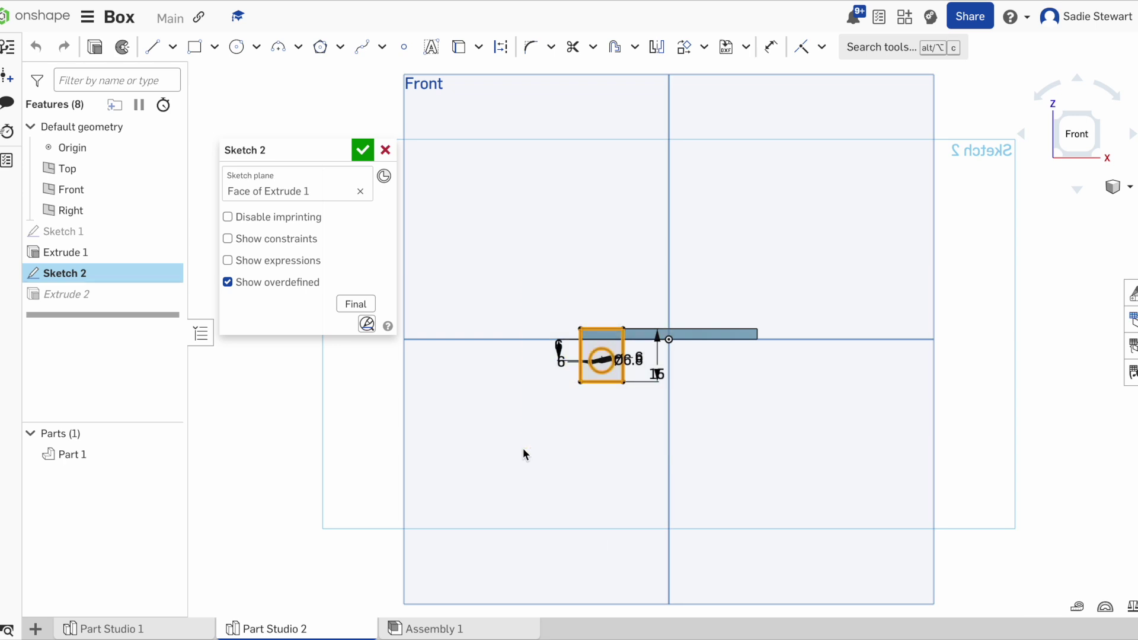
{"action": "right_click", "coordinate": [1042, 360]}
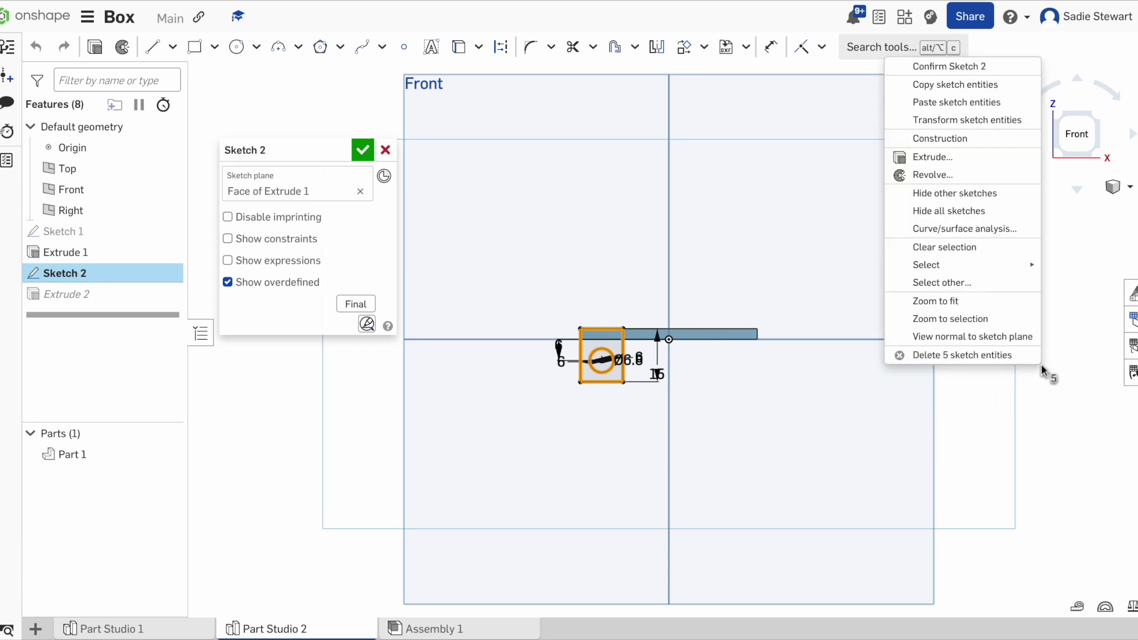
{"action": "left_click", "coordinate": [986, 86]}
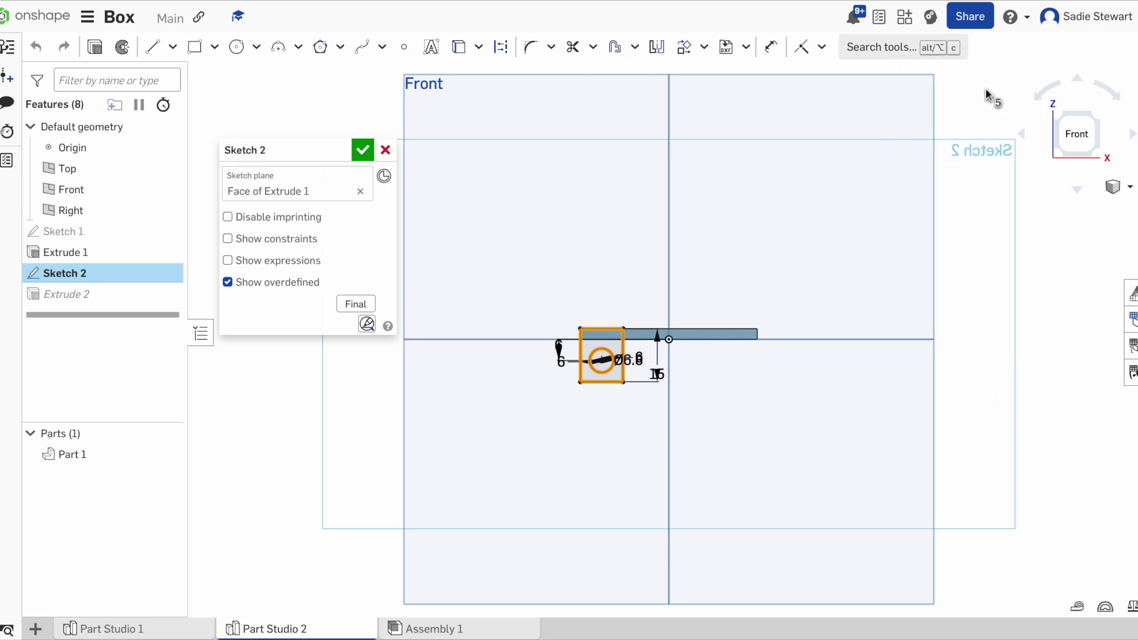
{"action": "left_click", "coordinate": [365, 148]}
- Clear the selection and select the plate's front face
{"action": "scroll", "coordinate": [741, 337], "scroll_direction": "up", "scroll_amount": 1}
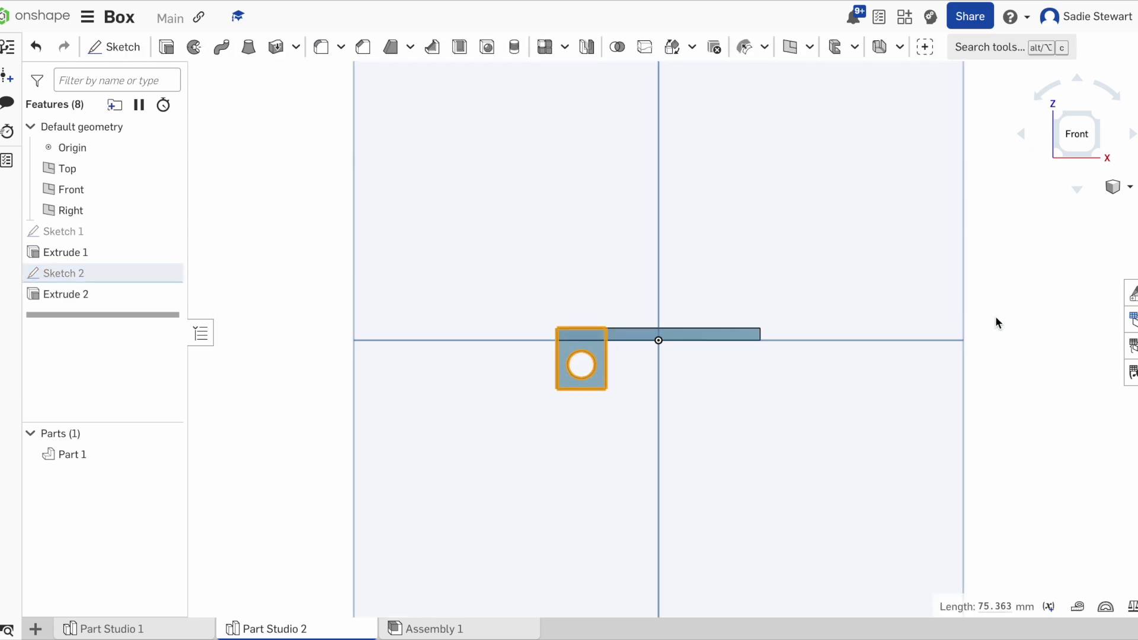
{"action": "left_click", "coordinate": [1068, 324]}
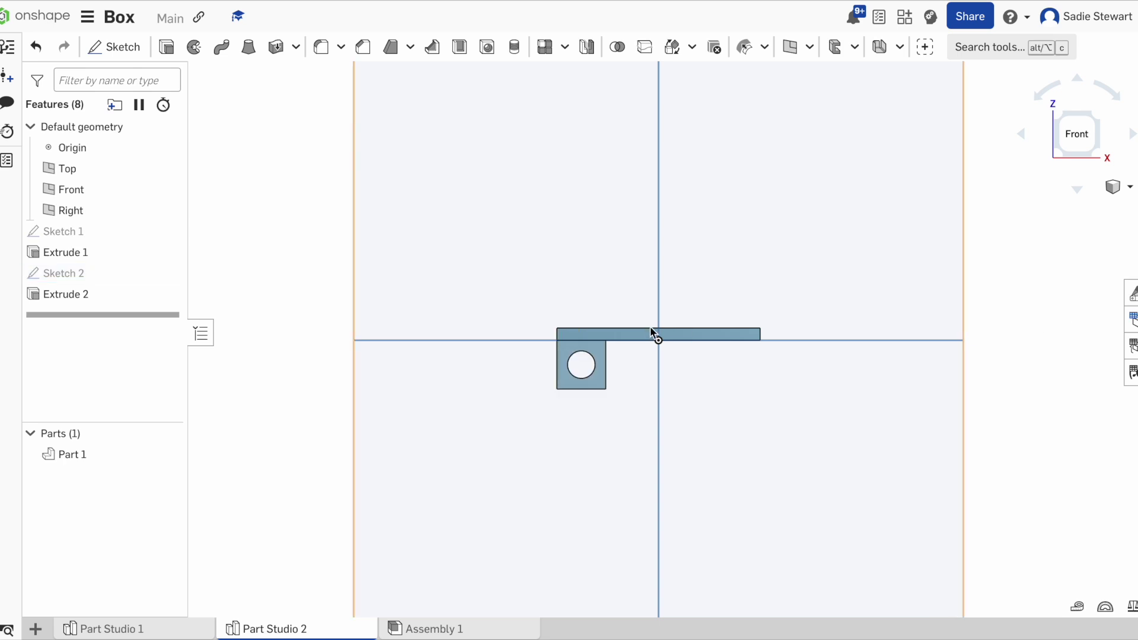
{"action": "left_click", "coordinate": [630, 336]}
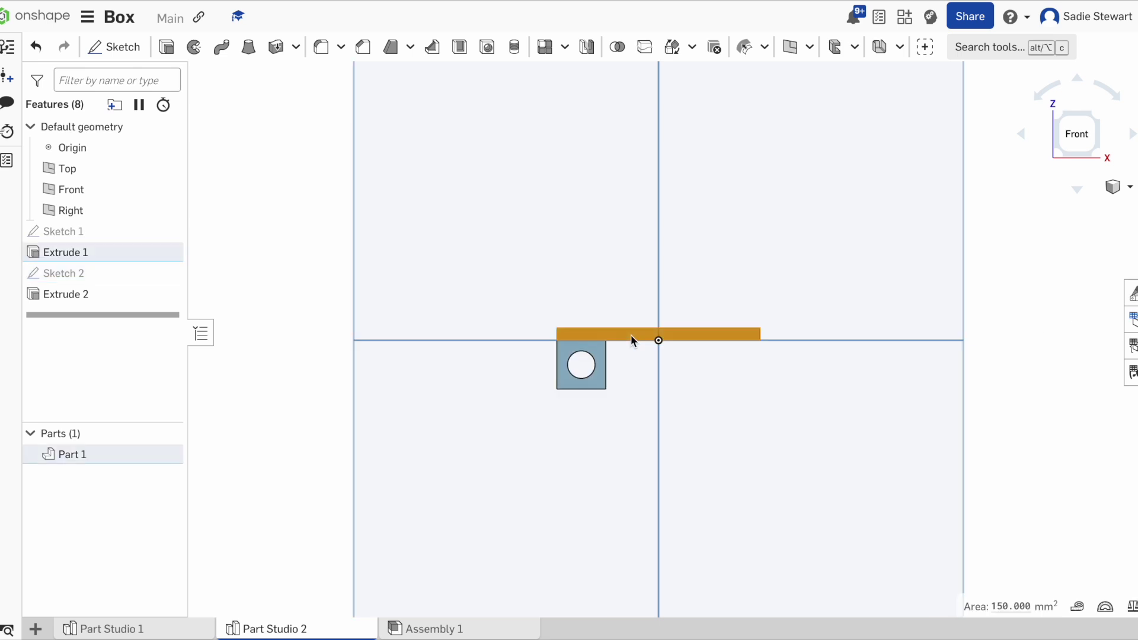
- Start a new sketch on the plate face and paste the copied square and circle
{"action": "left_click", "coordinate": [136, 48]}
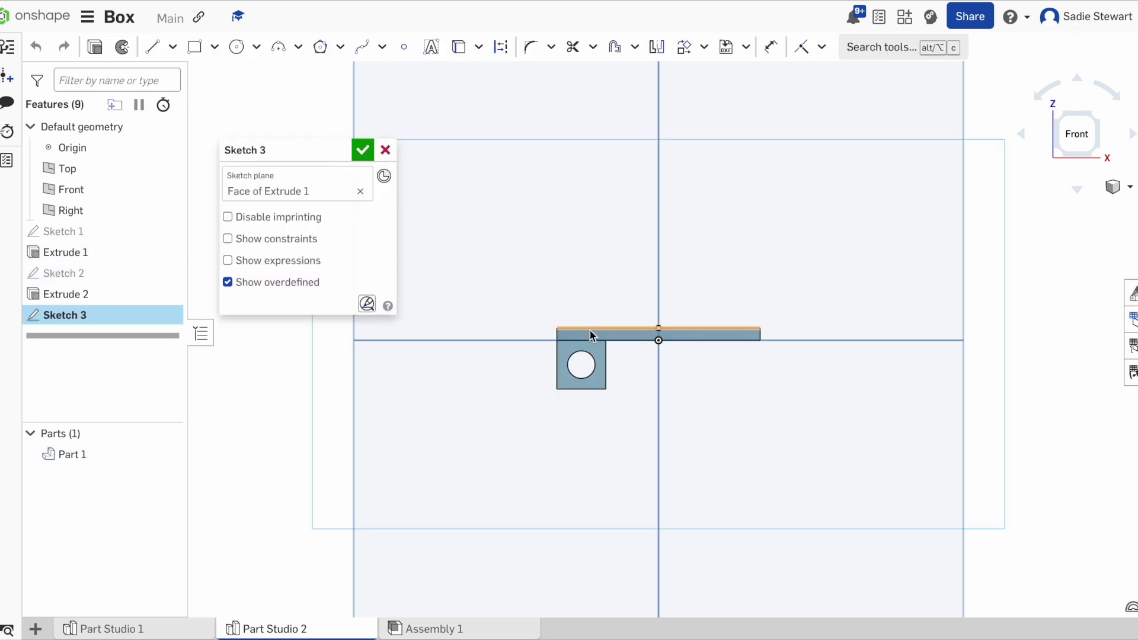
{"action": "scroll", "coordinate": [590, 335], "scroll_direction": "up", "scroll_amount": 1}
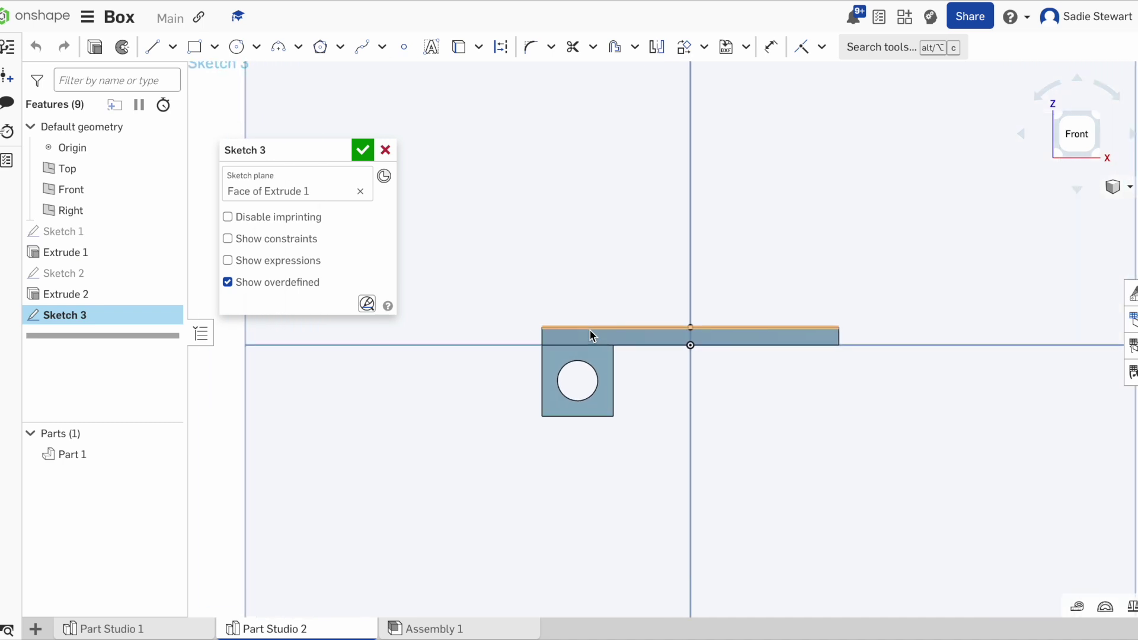
{"action": "right_click", "coordinate": [589, 330]}
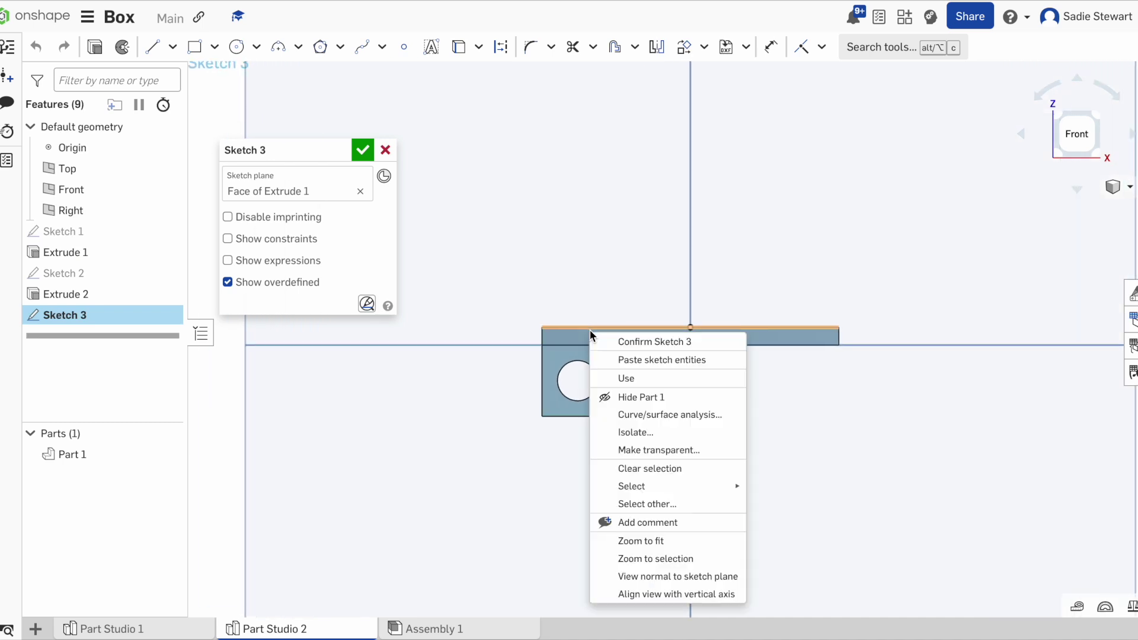
{"action": "left_click", "coordinate": [624, 351]}
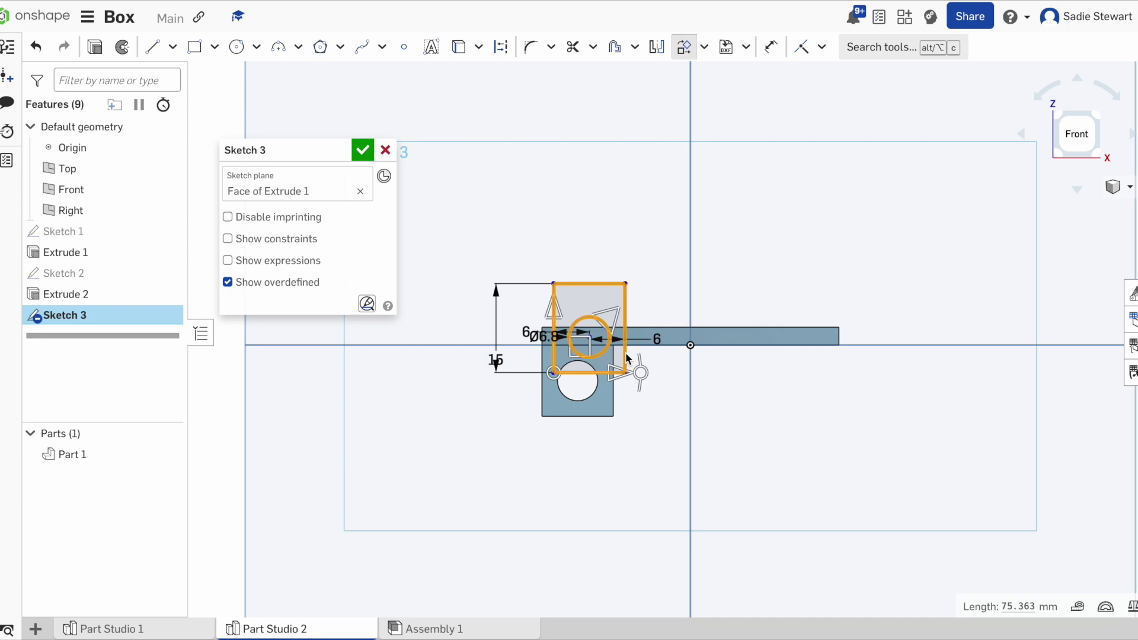
{"action": "left_click", "coordinate": [586, 231]}
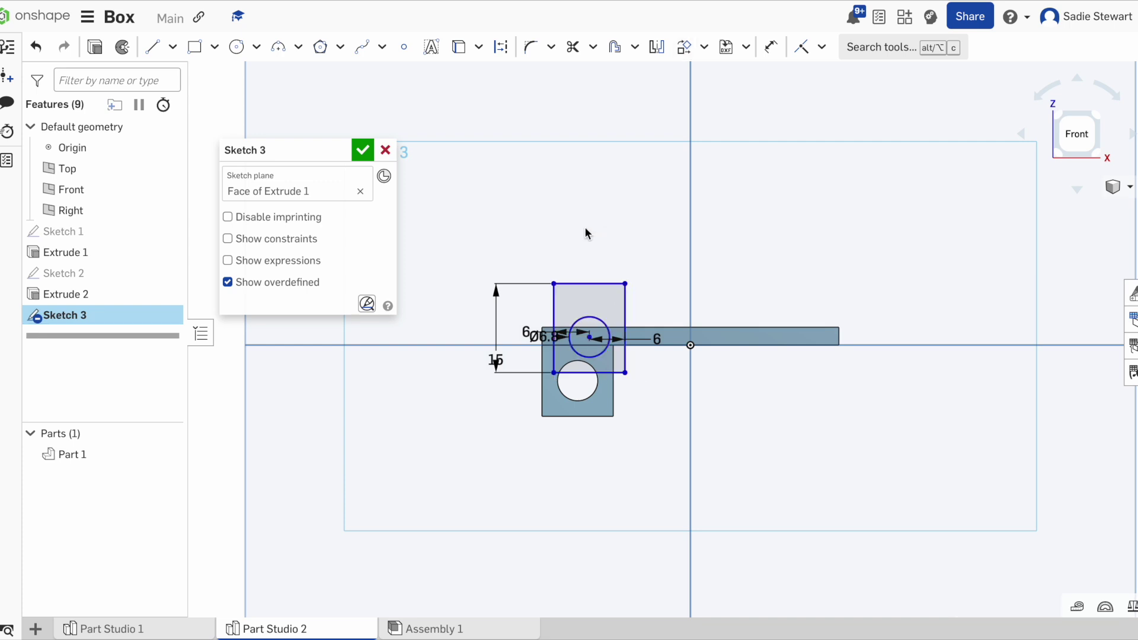
{"action": "scroll", "coordinate": [585, 234], "scroll_direction": "up", "scroll_amount": 1}
{"action": "right_click_drag", "start_coordinate": [585, 232], "coordinate": [624, 233]}
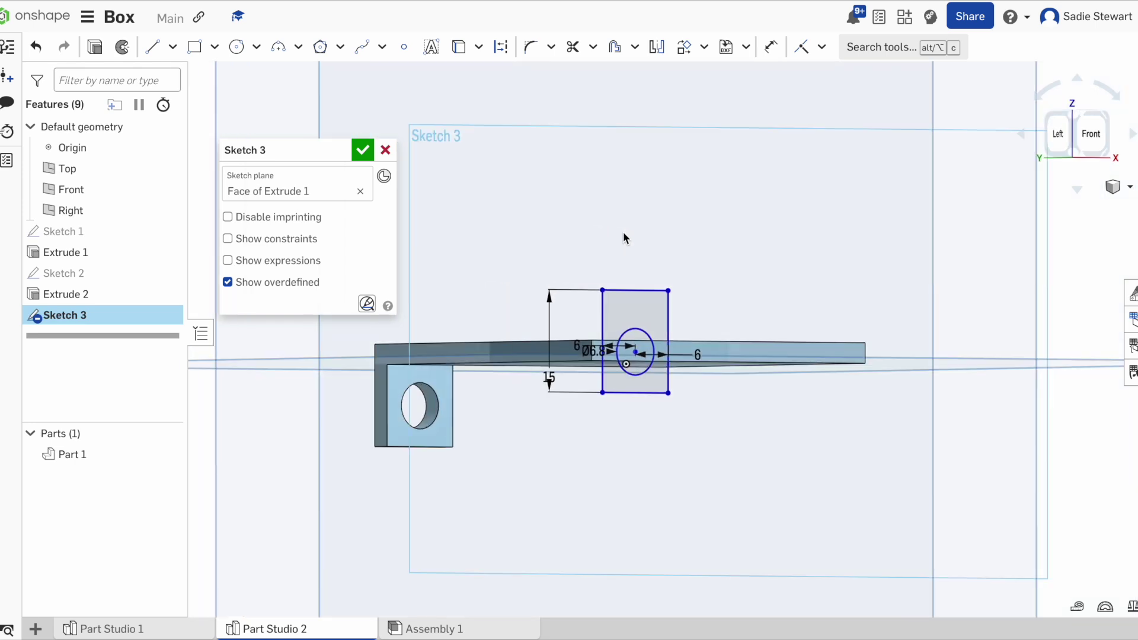
{"action": "scroll", "coordinate": [623, 238], "scroll_direction": "up", "scroll_amount": 2}
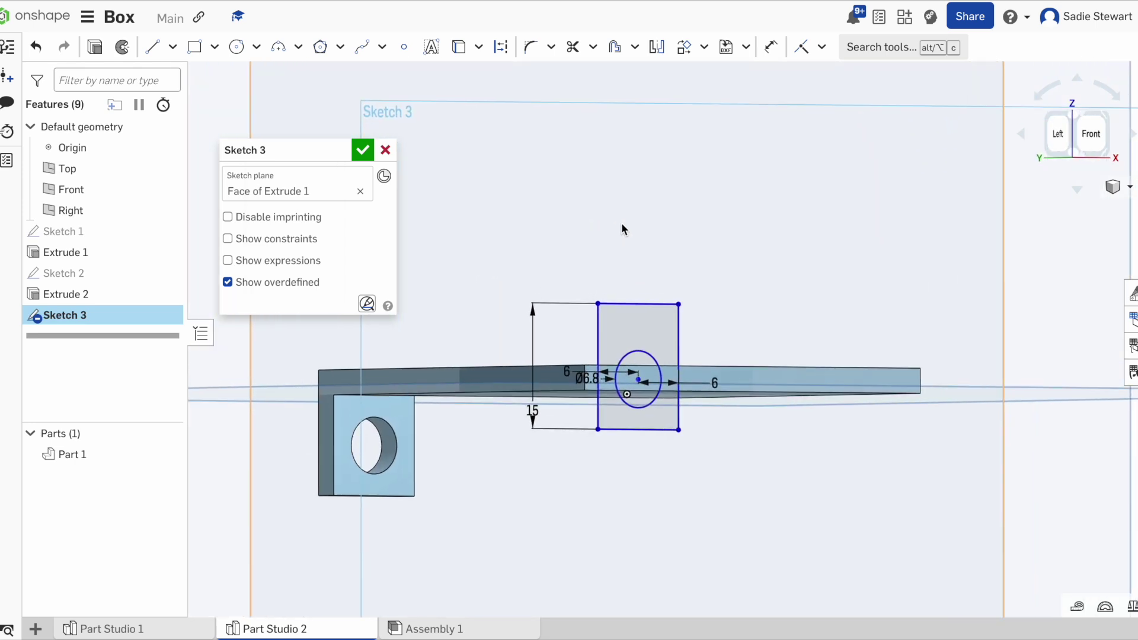
- Dimension the square's top-left corner 0 from the part edge, making it flush
{"action": "key", "text": "d"}
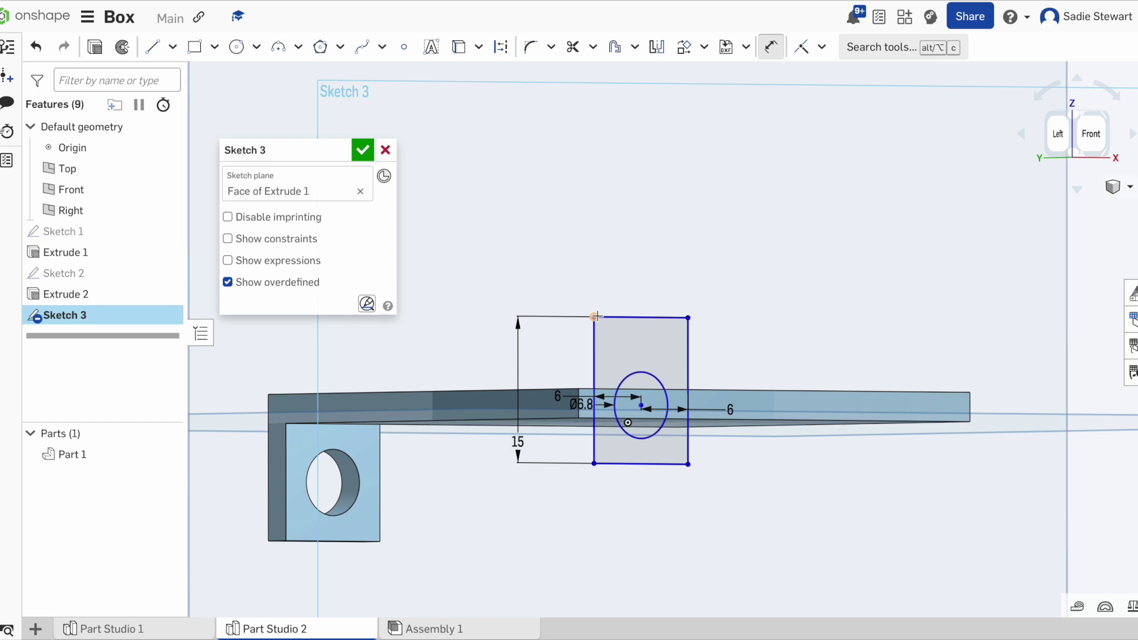
{"action": "left_click", "coordinate": [594, 316]}
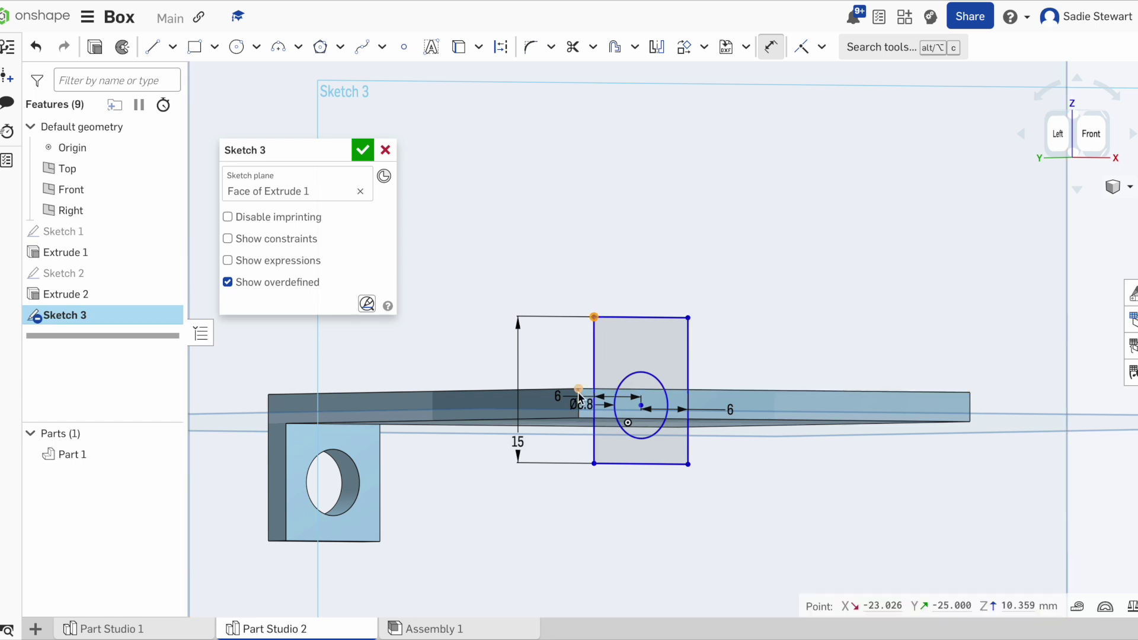
{"action": "left_click", "coordinate": [579, 389]}
{"action": "left_click", "coordinate": [515, 256]}
{"action": "key", "text": "BackSpace"}
{"action": "type", "text": "0"}
{"action": "key", "text": "Return"}
{"action": "right_click_drag", "start_coordinate": [637, 234], "coordinate": [620, 232]}
{"action": "key", "text": "n"}
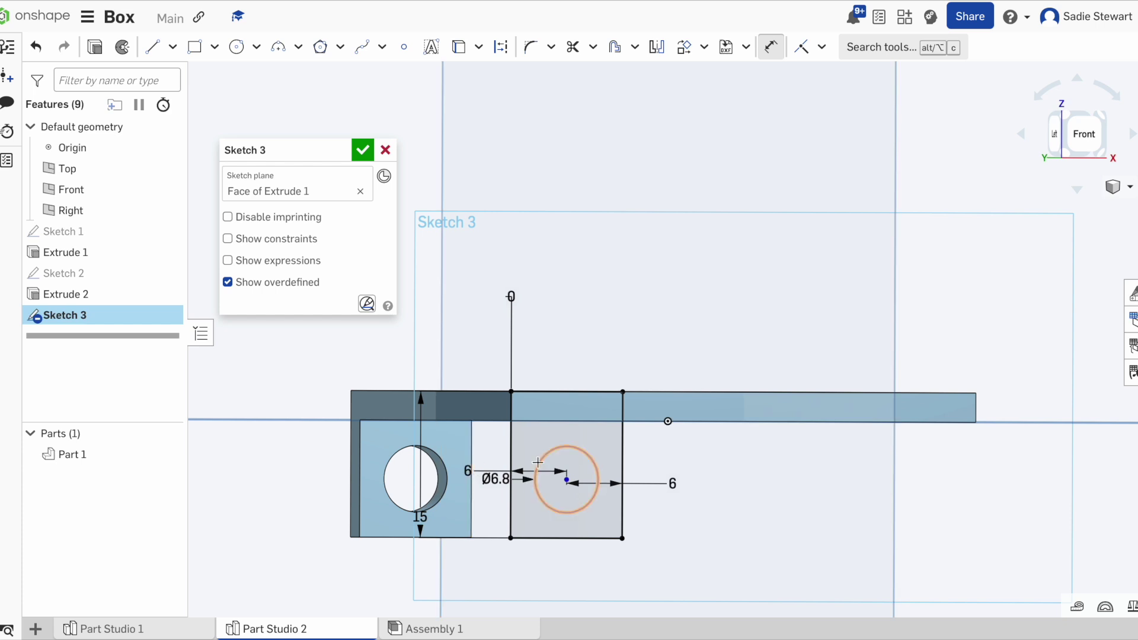
{"action": "key", "text": "Escape"}
- Dimension the hole centre 6 mm from the plate edge and close Sketch 3
{"action": "key", "text": "u"}
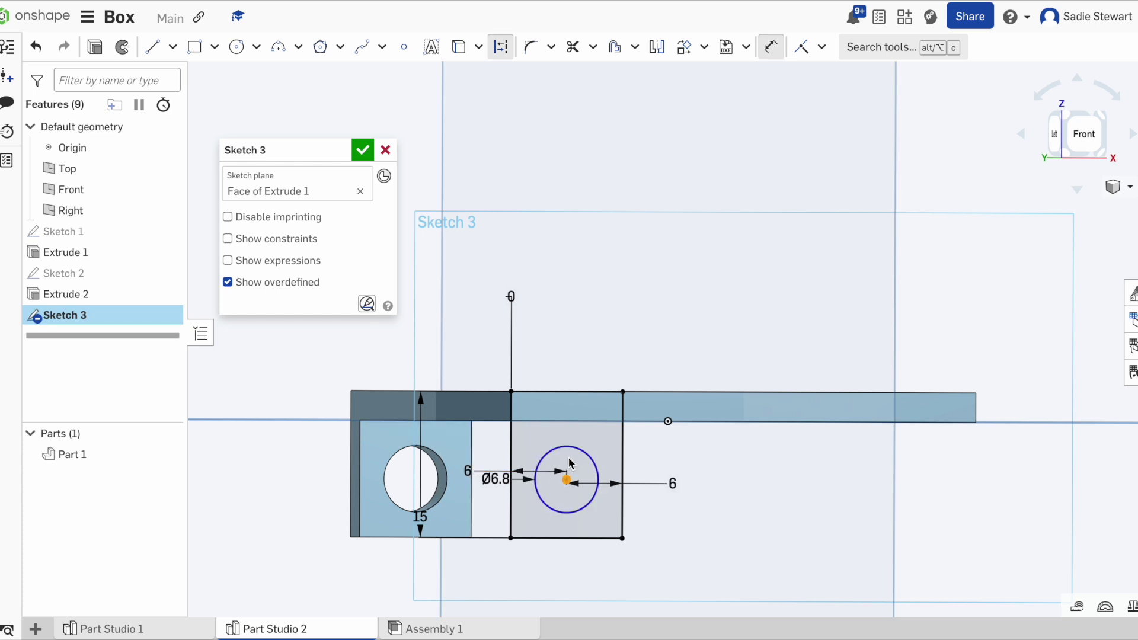
{"action": "left_click", "coordinate": [566, 422]}
{"action": "left_click", "coordinate": [582, 333]}
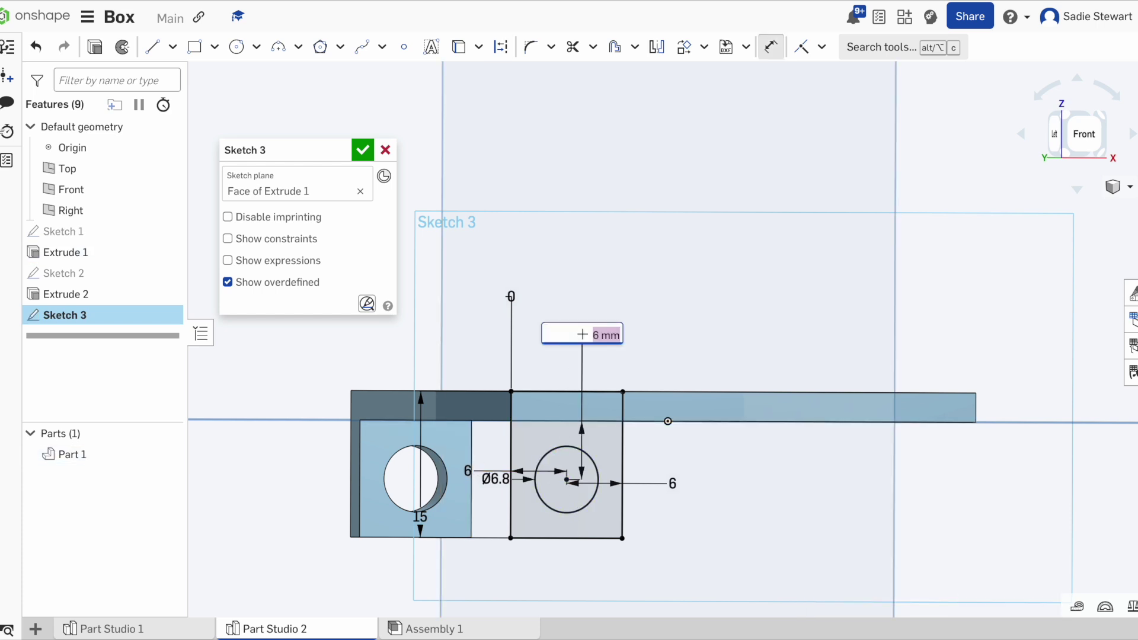
{"action": "key", "text": "Escape"}
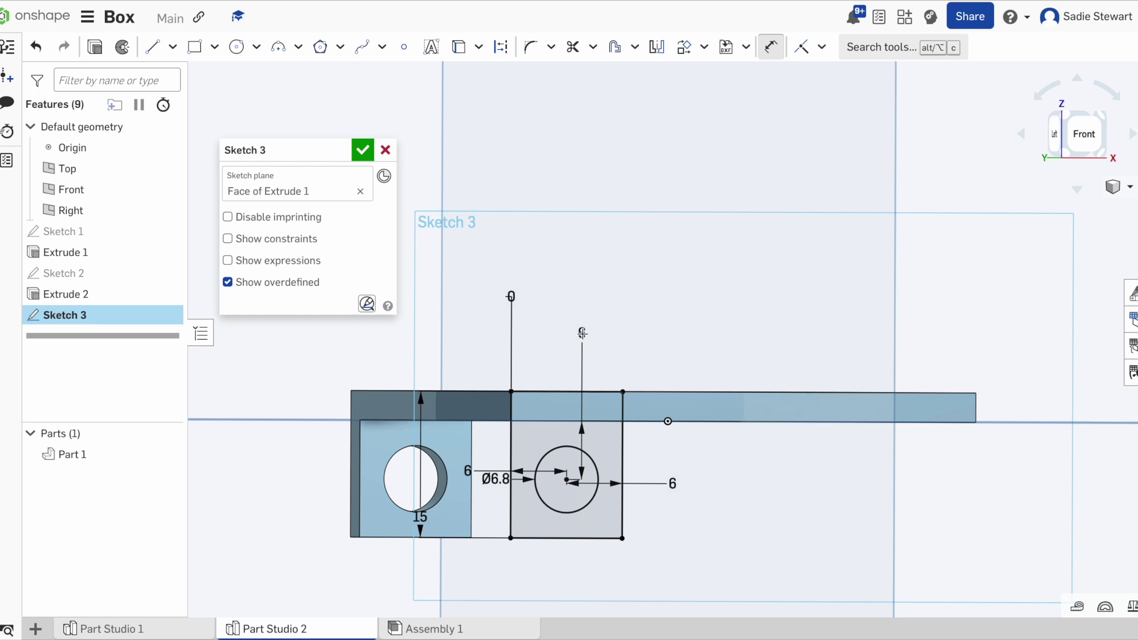
{"action": "left_click", "coordinate": [361, 151]}
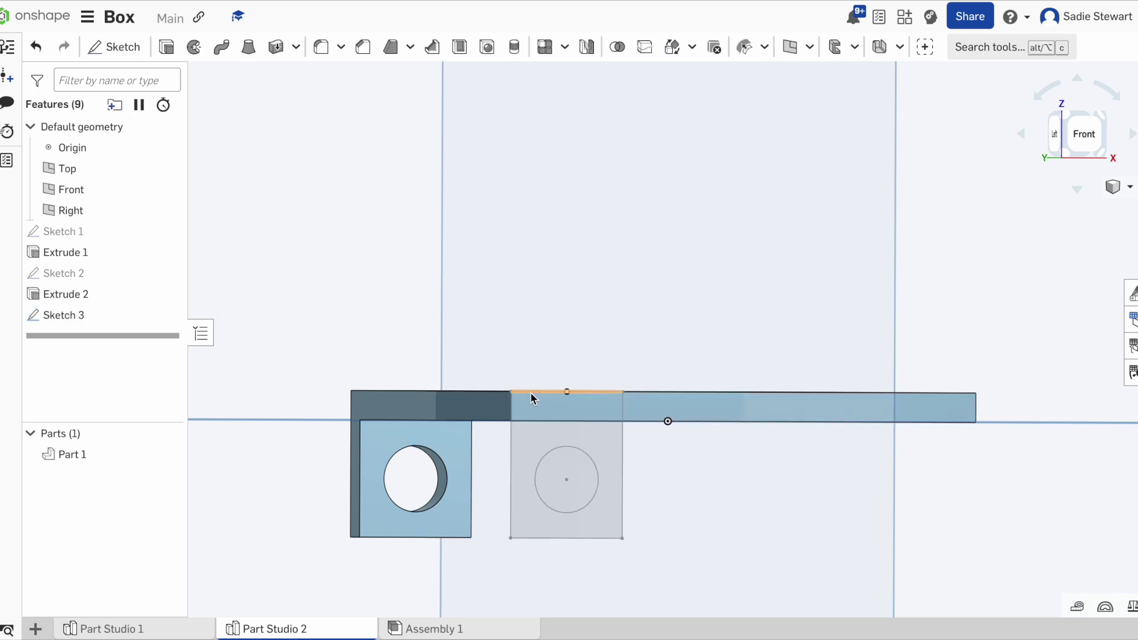
- Extrude the Sketch 3 region to a depth of 5 as the second hinge tab
{"action": "left_click", "coordinate": [524, 451]}
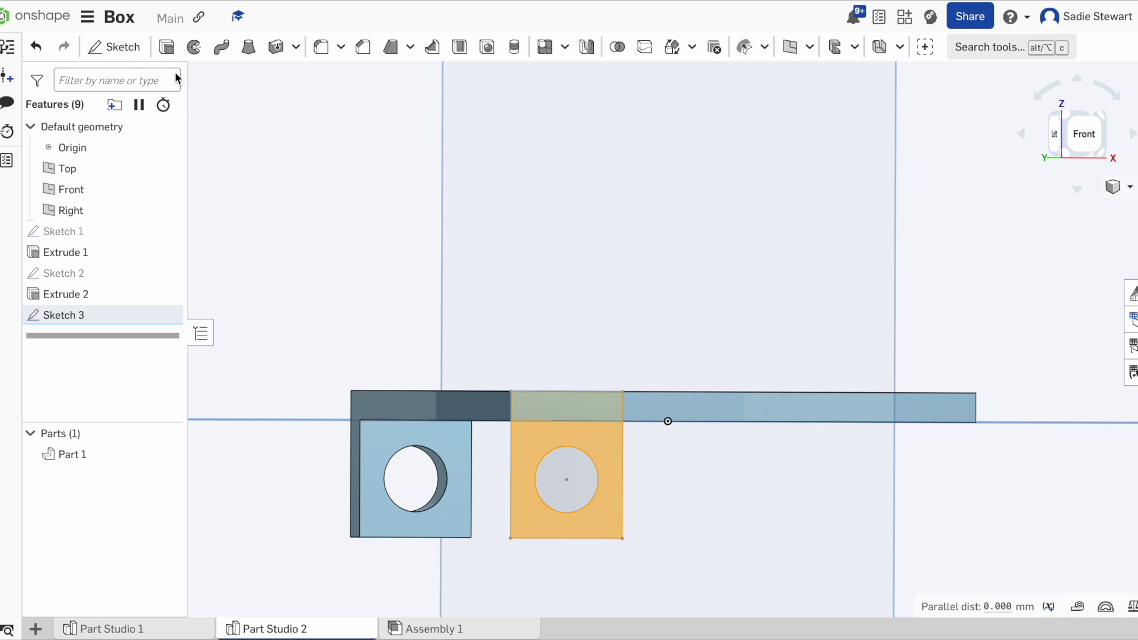
{"action": "left_click", "coordinate": [164, 53]}
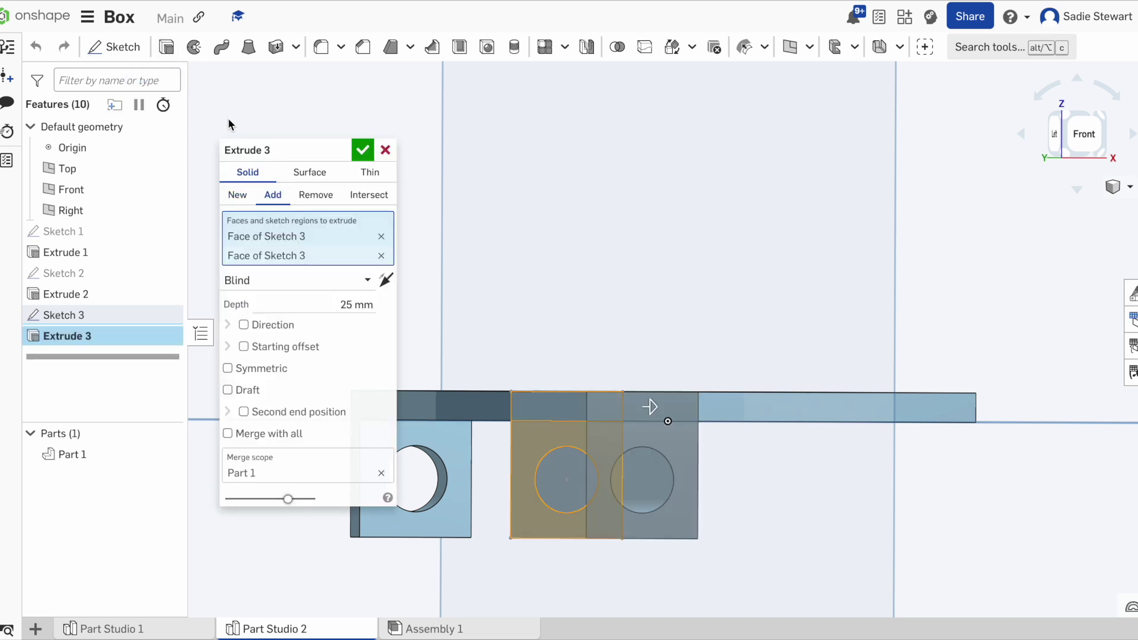
{"action": "left_click", "coordinate": [346, 307]}
{"action": "type", "text": "5"}
{"action": "key", "text": "Return"}
{"action": "left_click", "coordinate": [362, 150]}
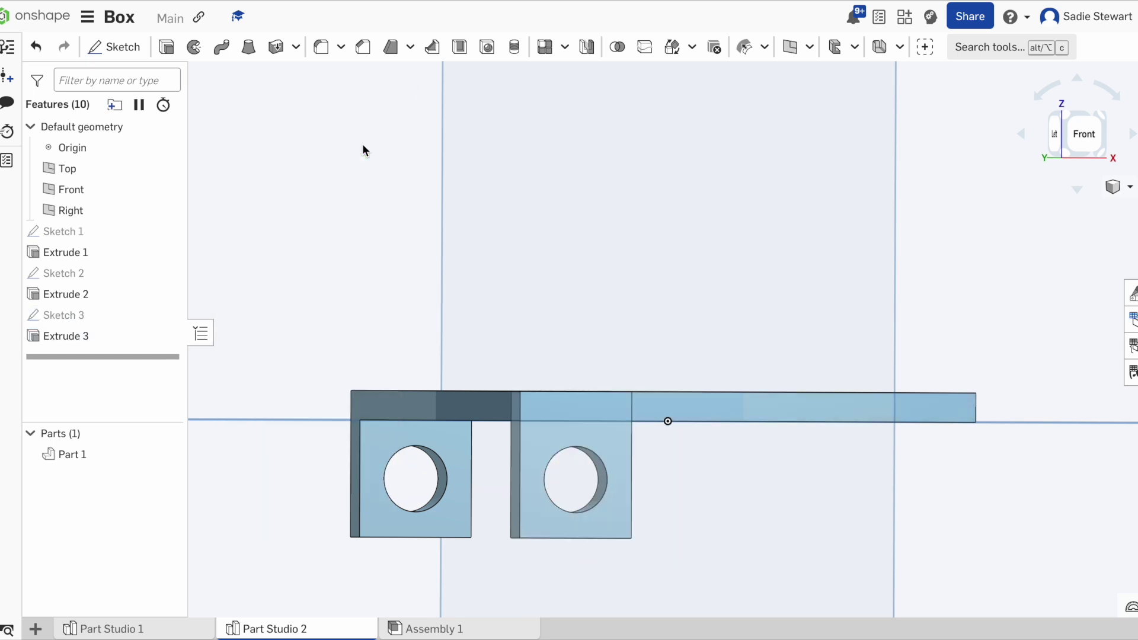
- Switch to an isometric view, zoom in, and start a new fillet
{"action": "left_click", "coordinate": [1065, 115]}
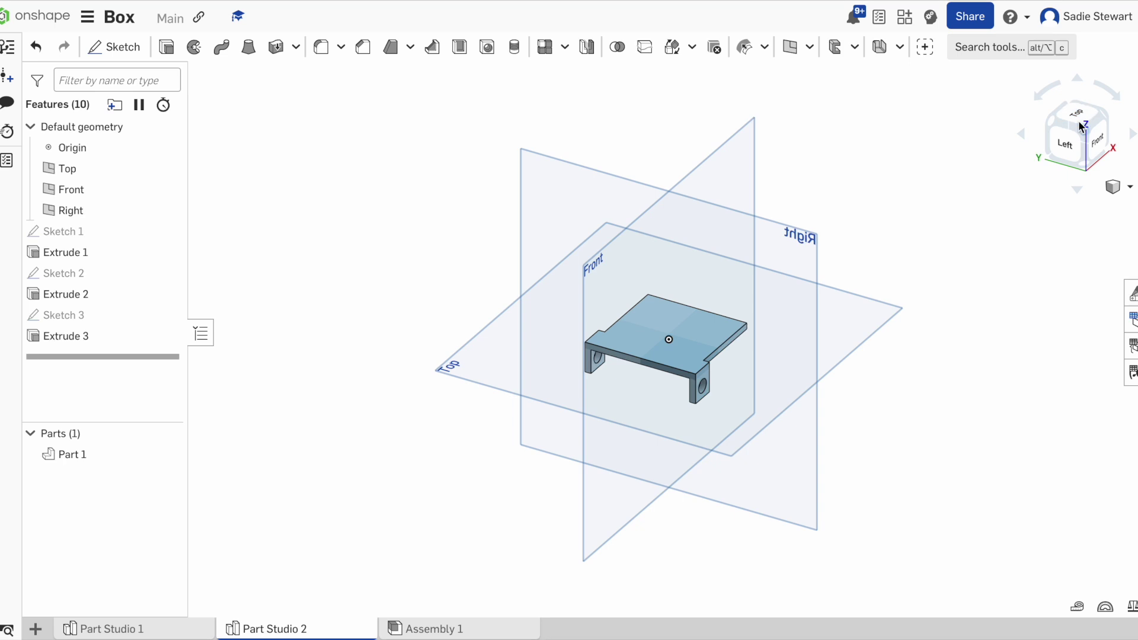
{"action": "scroll", "coordinate": [753, 308], "scroll_direction": "up", "scroll_amount": 5}
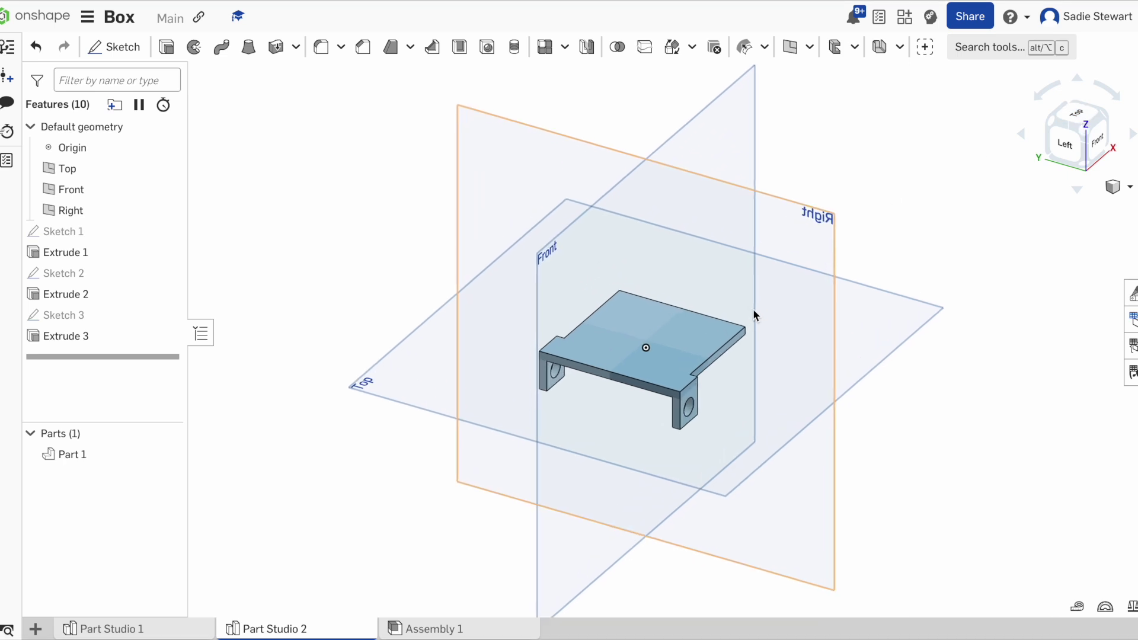
{"action": "left_click", "coordinate": [321, 47]}
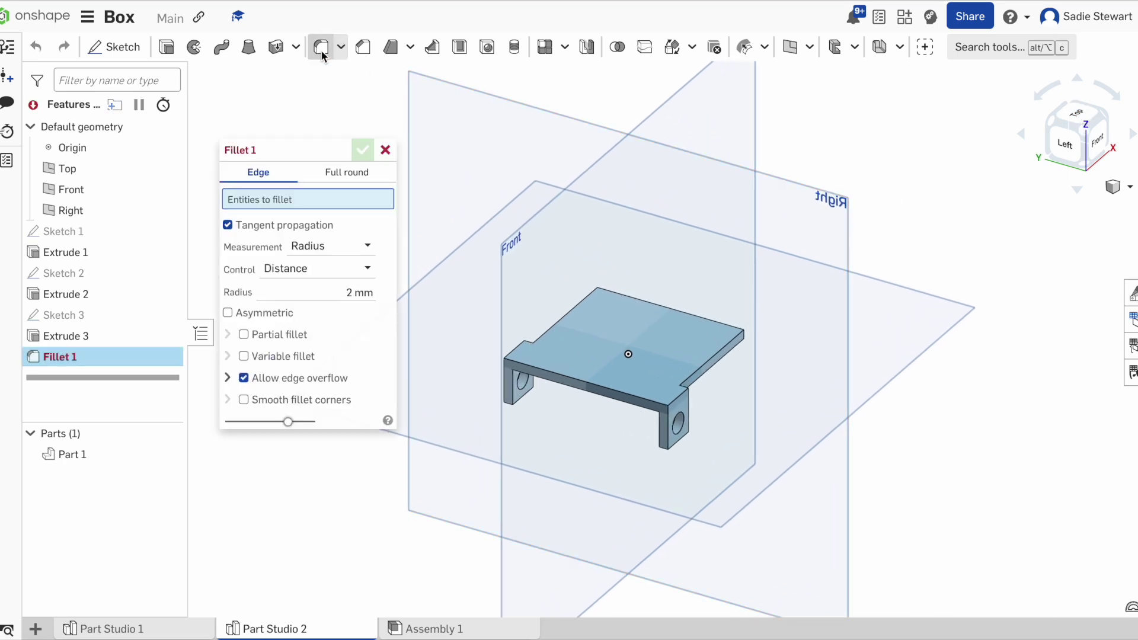
- Fillet the plate's top face, four leg edges and the hinge tab edges at 2 mm
{"action": "scroll", "coordinate": [675, 341], "scroll_direction": "up", "scroll_amount": 3}
{"action": "left_click", "coordinate": [676, 340]}
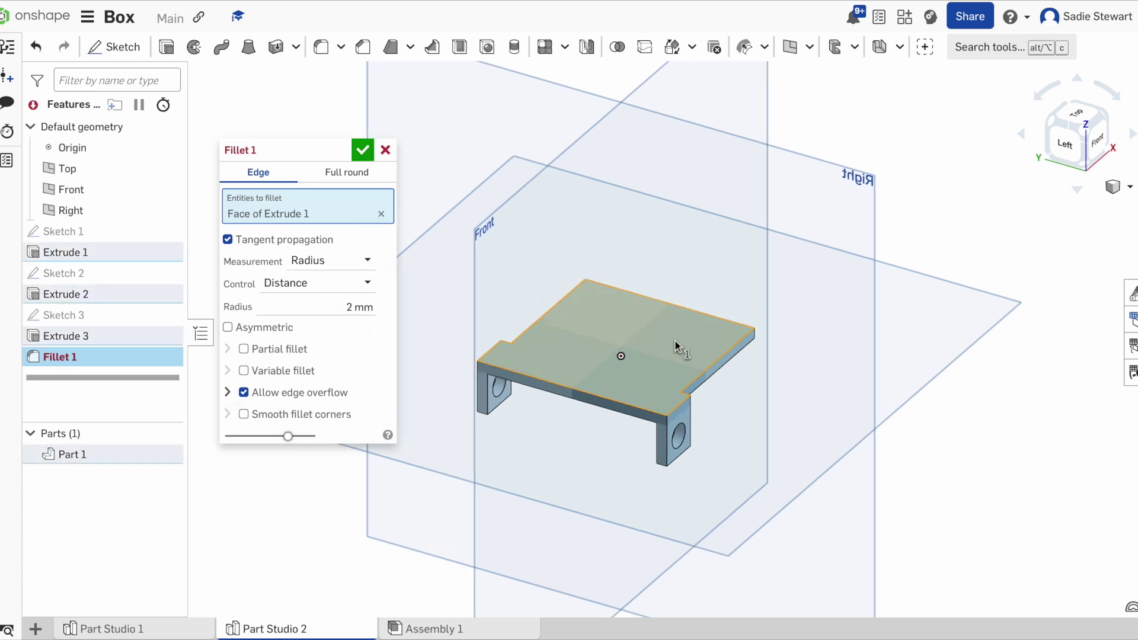
{"action": "scroll", "coordinate": [675, 340], "scroll_direction": "up", "scroll_amount": 3}
{"action": "left_click", "coordinate": [698, 455]}
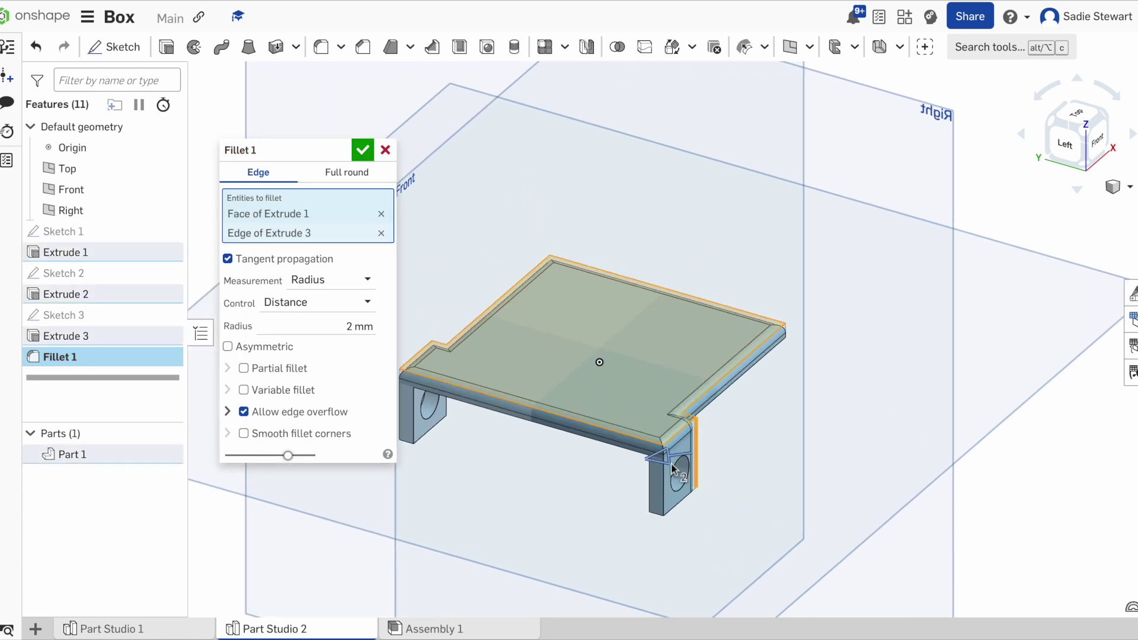
{"action": "left_click", "coordinate": [680, 499]}
{"action": "left_click", "coordinate": [681, 500]}
{"action": "right_click_drag", "start_coordinate": [681, 501], "coordinate": [806, 480]}
{"action": "left_click", "coordinate": [744, 354]}
{"action": "left_click", "coordinate": [686, 387]}
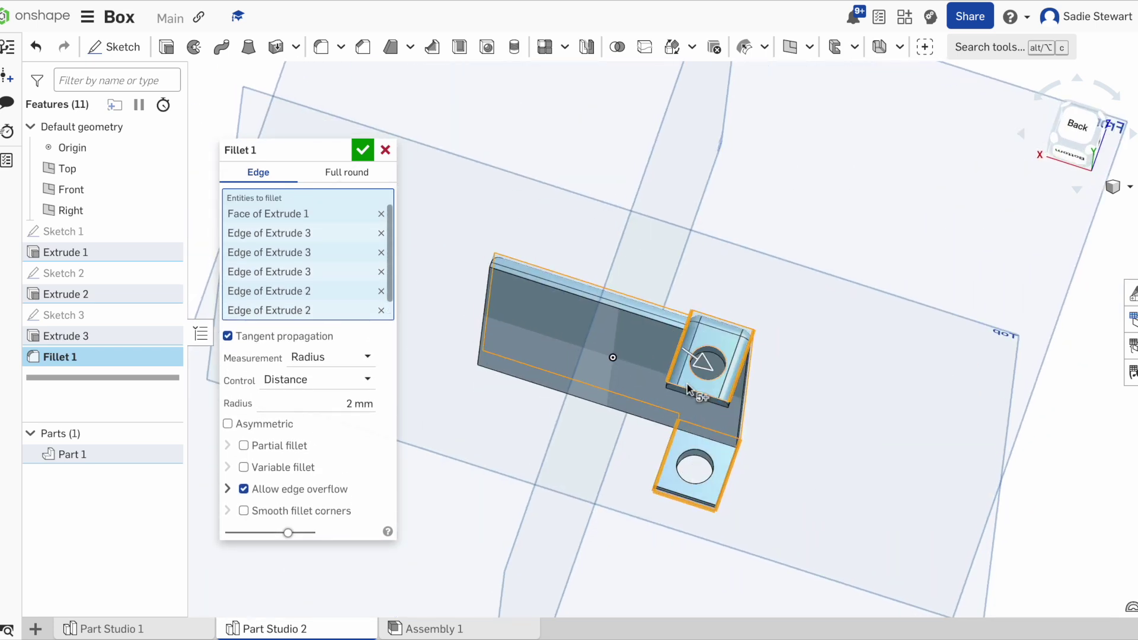
{"action": "left_click", "coordinate": [688, 389]}
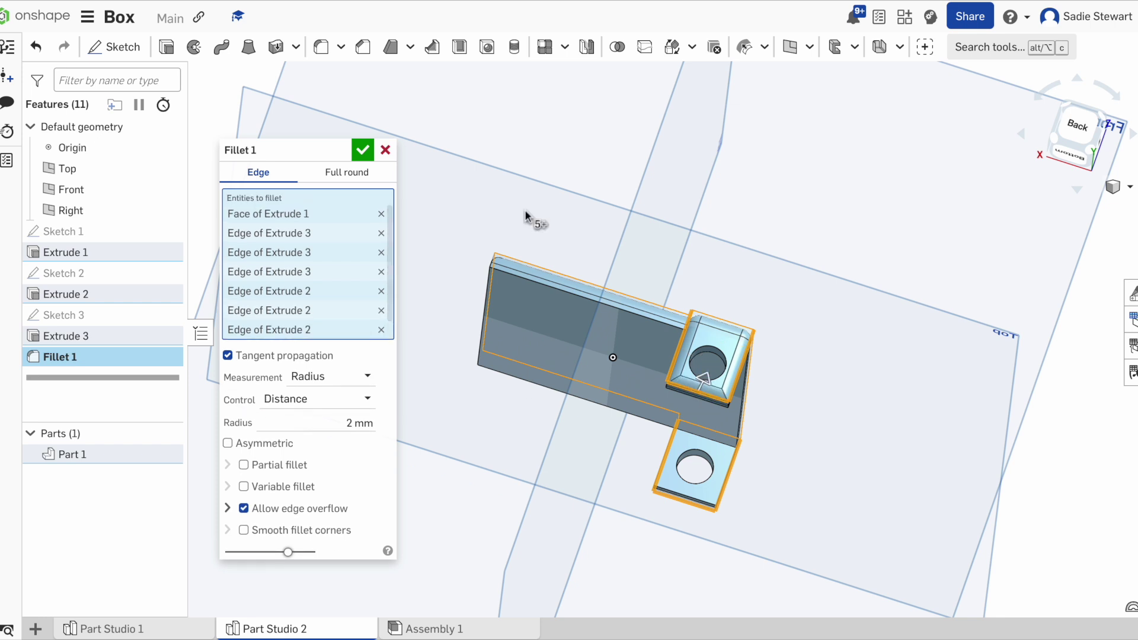
{"action": "left_click", "coordinate": [362, 151]}
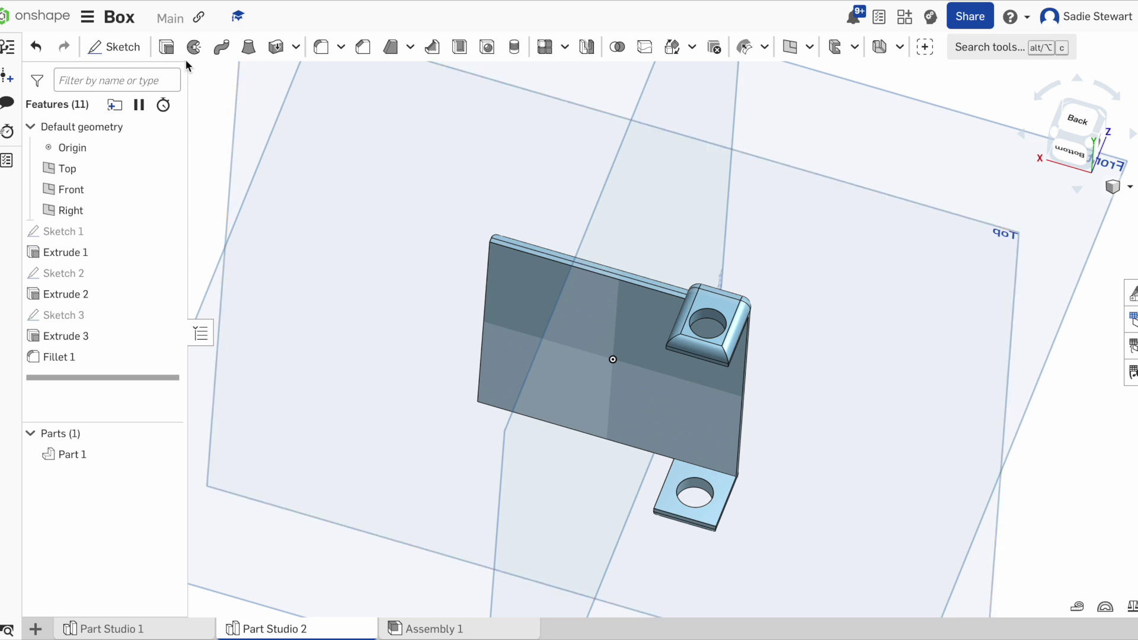
{"action": "left_click", "coordinate": [313, 51]}
- Apply a 1 mm fillet to the lower and upper hinge hole edges
{"action": "left_click", "coordinate": [349, 294]}
{"action": "key", "text": "BackSpace"}
{"action": "type", "text": "1"}
{"action": "key", "text": "Return"}
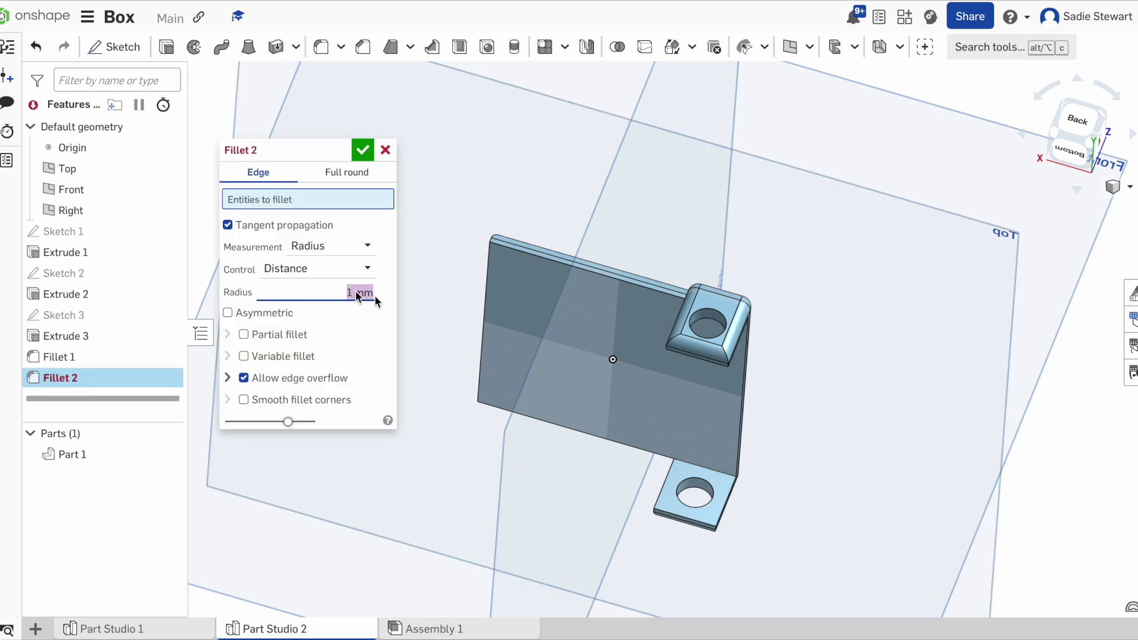
{"action": "left_click", "coordinate": [709, 491]}
{"action": "right_click_drag", "start_coordinate": [709, 491], "coordinate": [712, 385]}
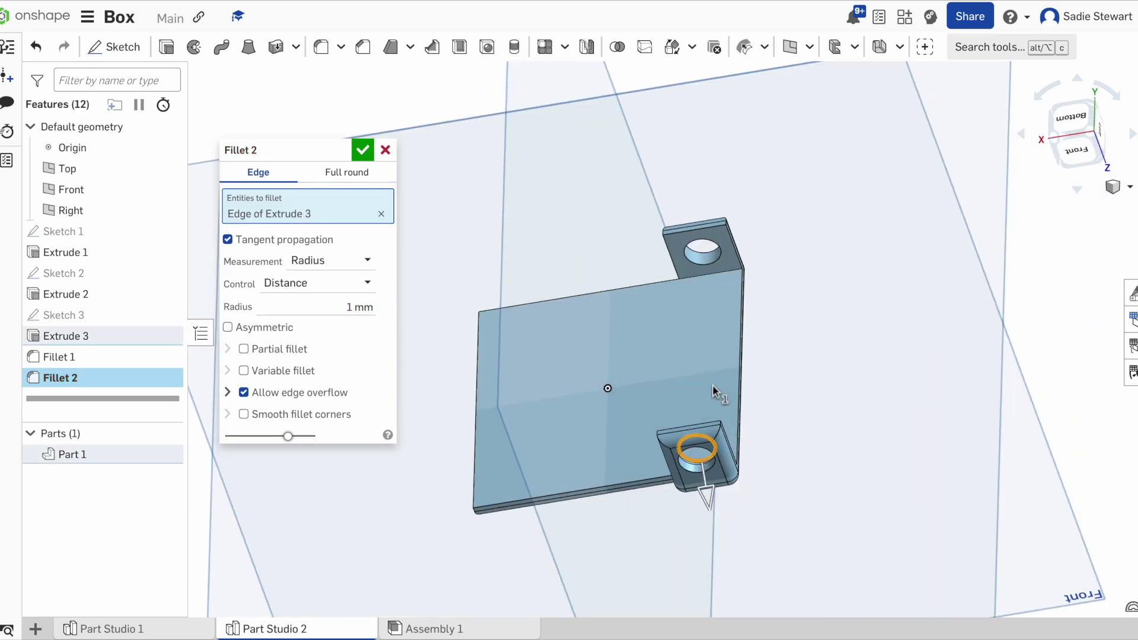
{"action": "left_click", "coordinate": [719, 257]}
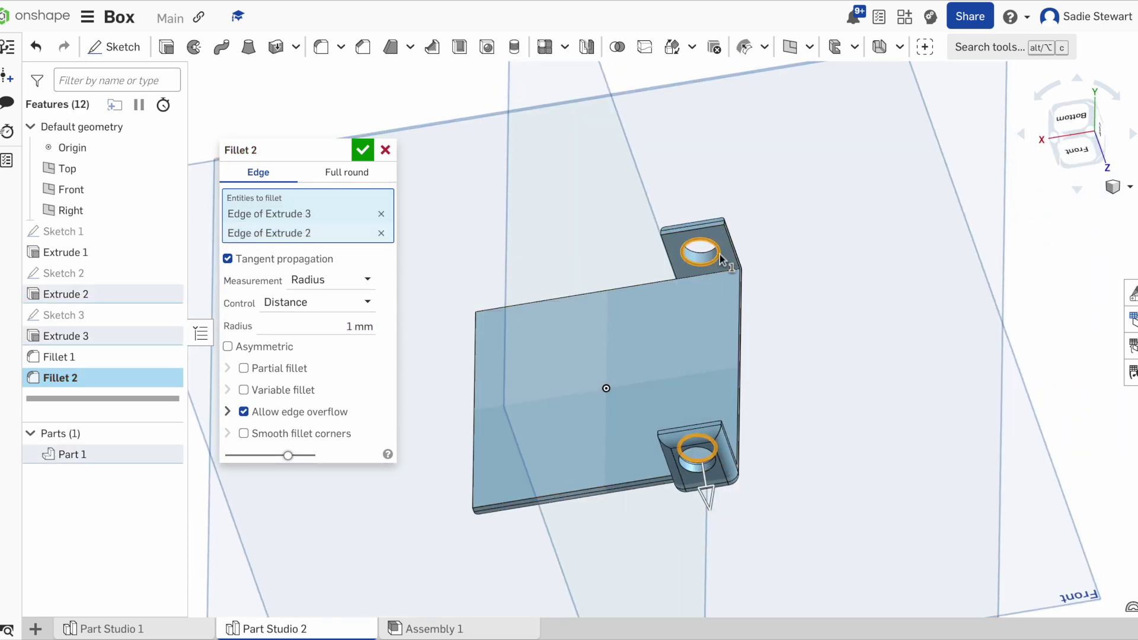
{"action": "left_click", "coordinate": [362, 150]}
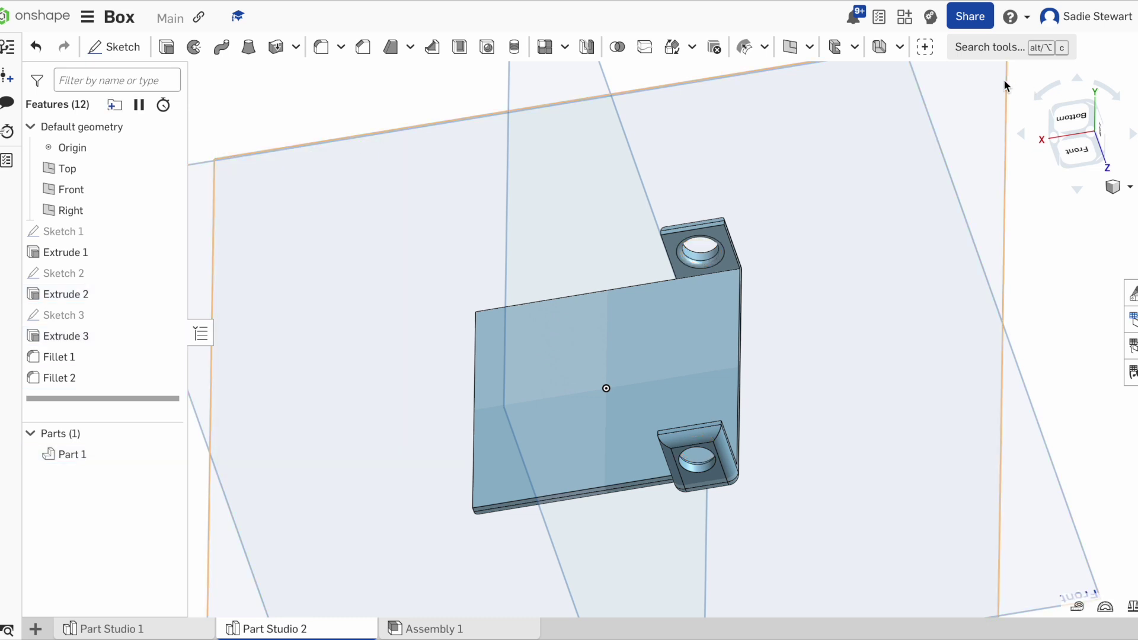
- Check the part from below, front and isometric views, then go to Assembly 1
{"action": "left_click", "coordinate": [1065, 120]}
{"action": "key", "text": "shift+1"}
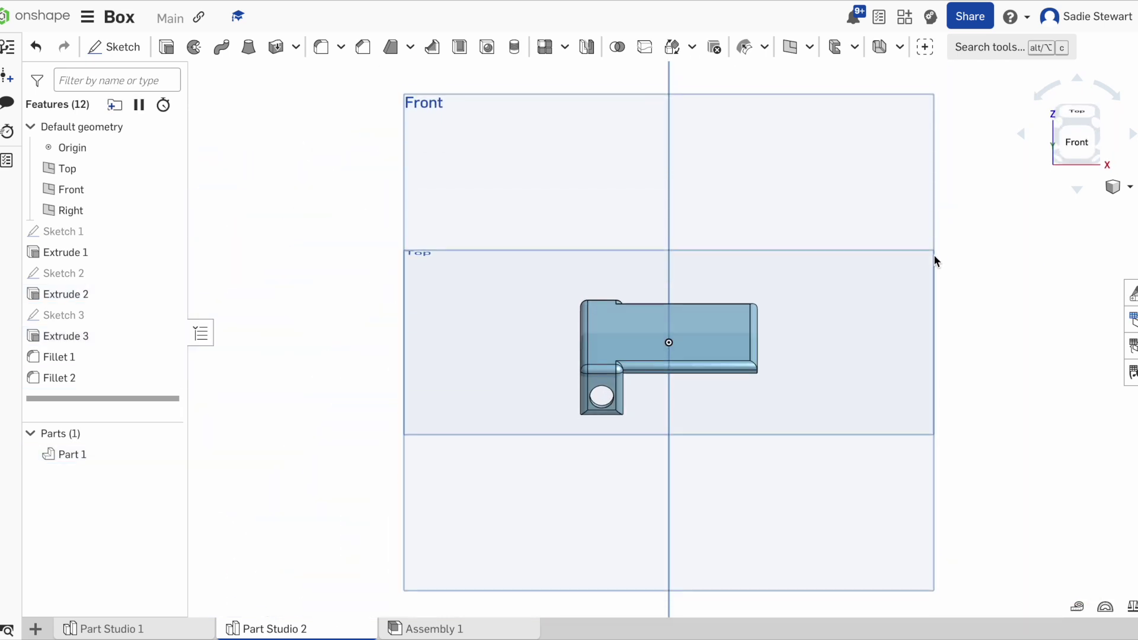
{"action": "left_click", "coordinate": [1082, 136]}
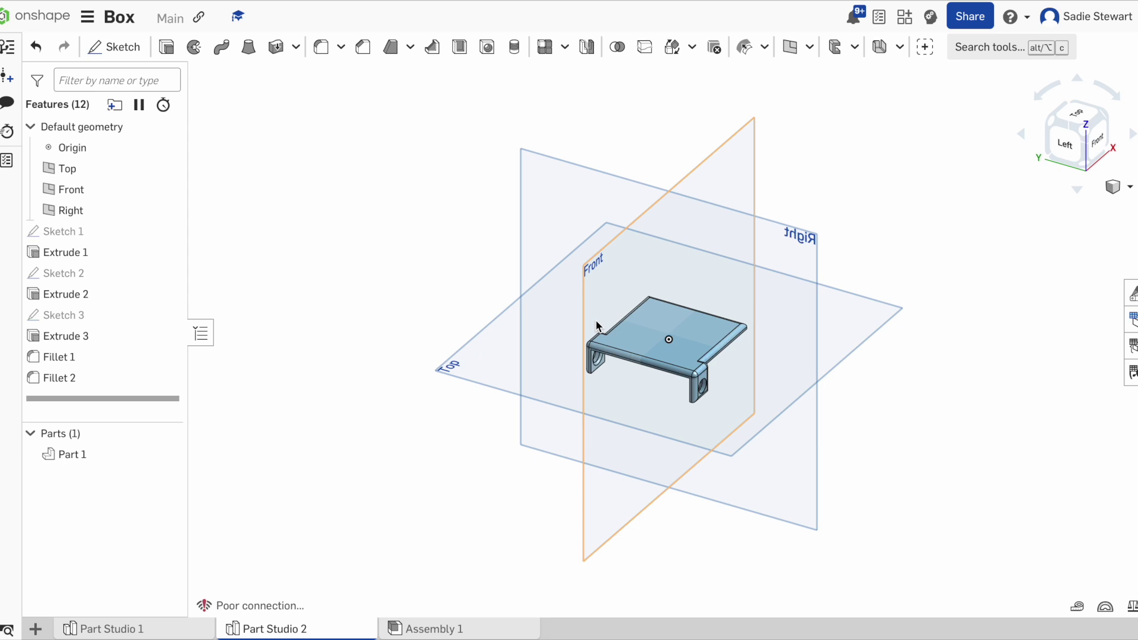
{"action": "left_click", "coordinate": [497, 630]}
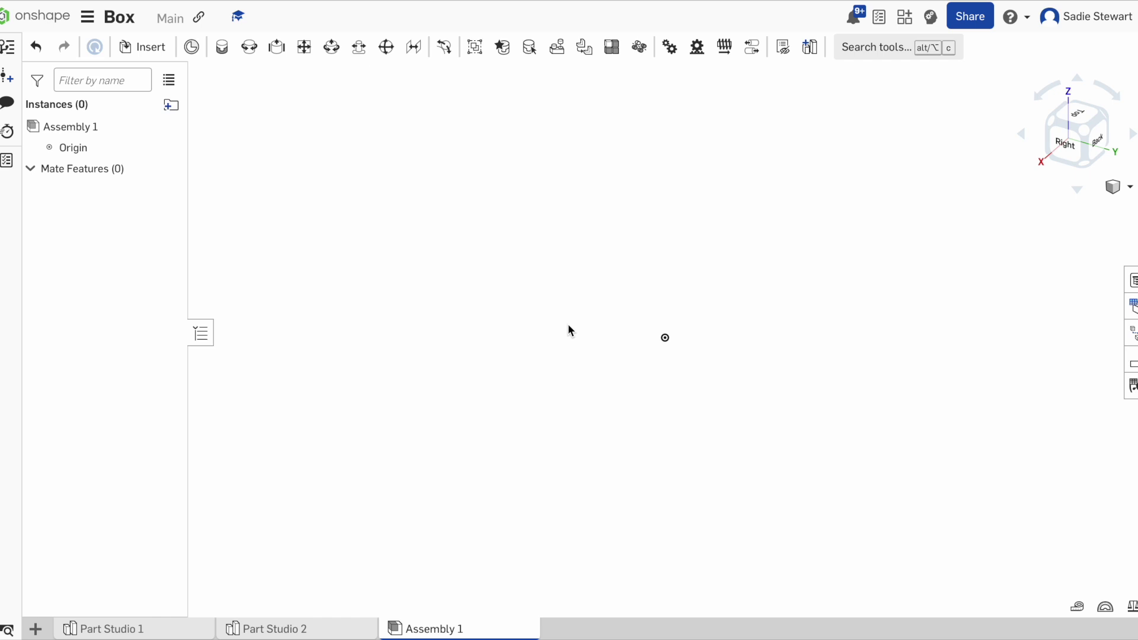
- Insert the box from Part Studio 1 and the lid plate from Part Studio 2
{"action": "left_click", "coordinate": [157, 48]}
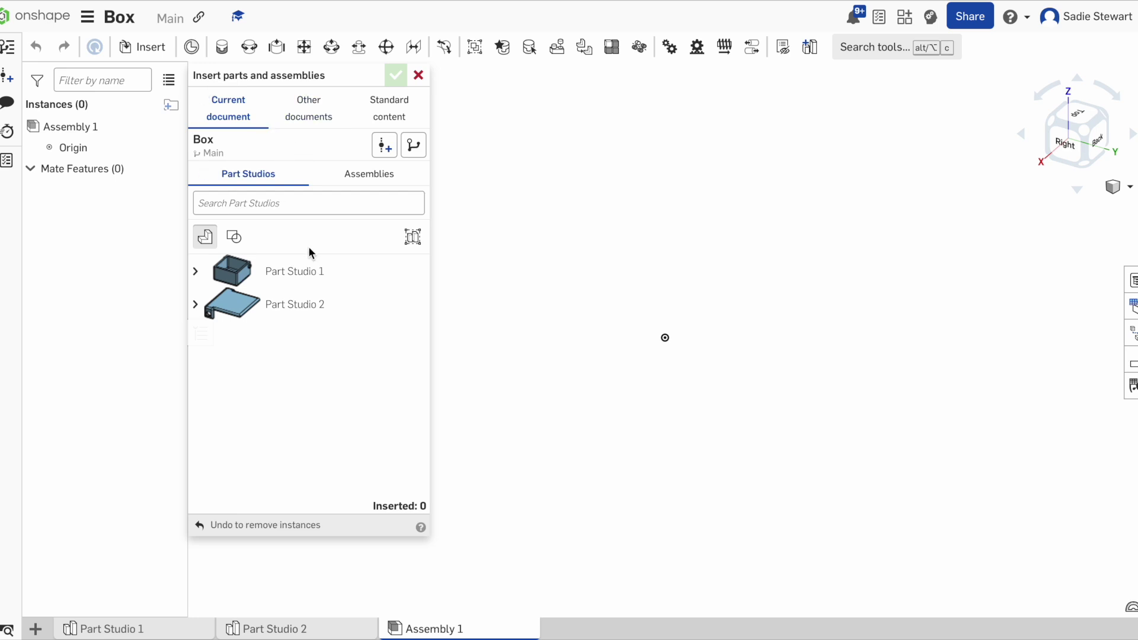
{"action": "left_click", "coordinate": [292, 274]}
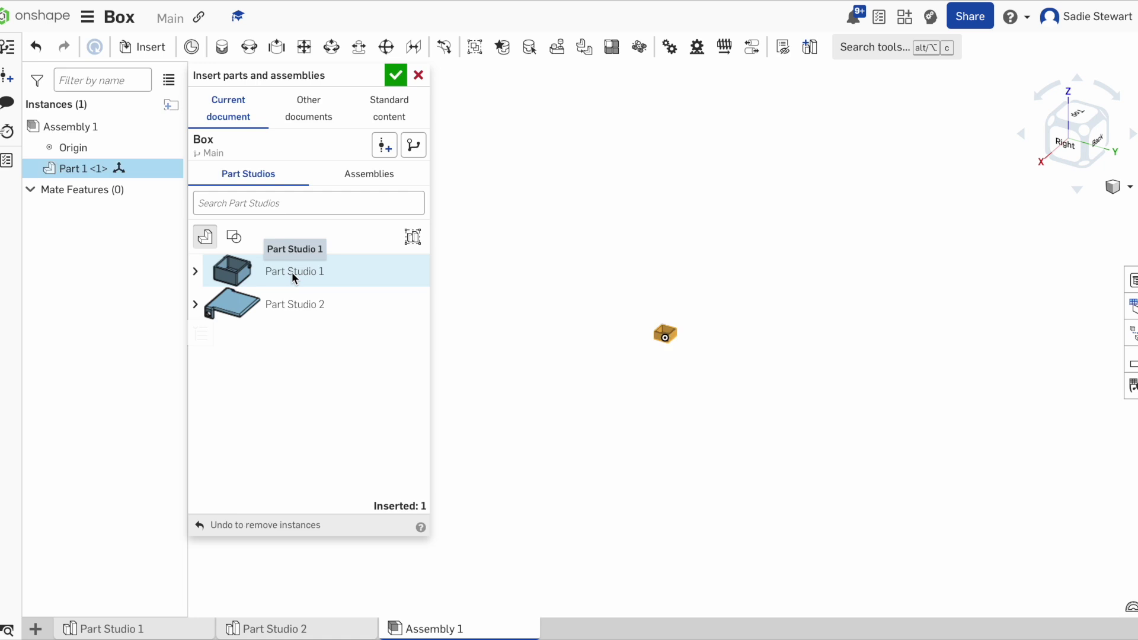
{"action": "left_click", "coordinate": [312, 317]}
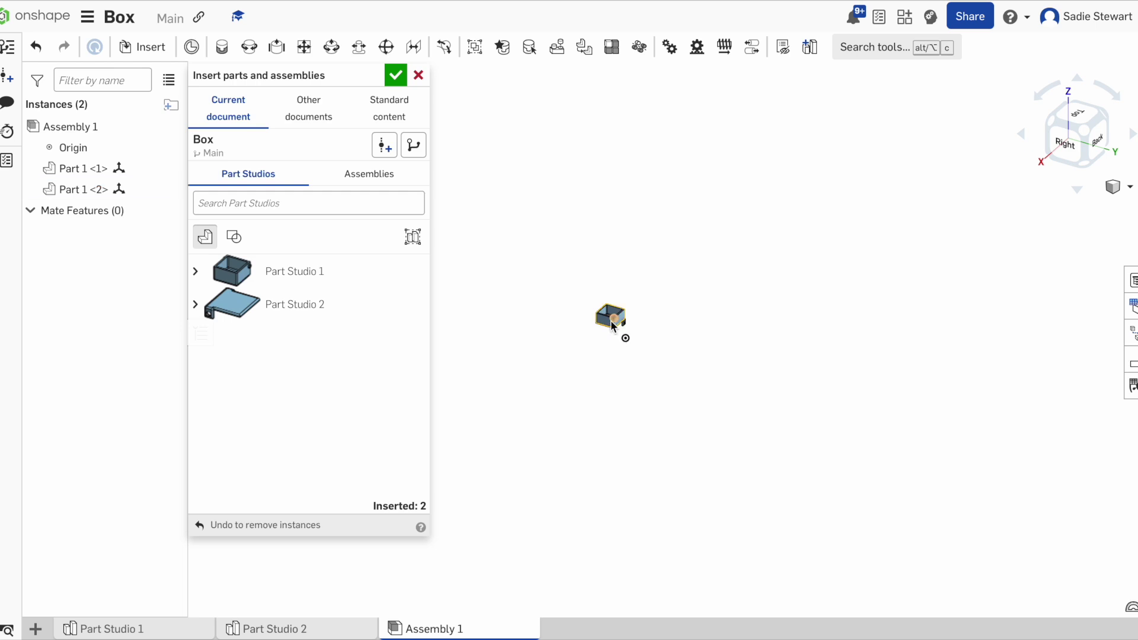
{"action": "left_click", "coordinate": [395, 76]}
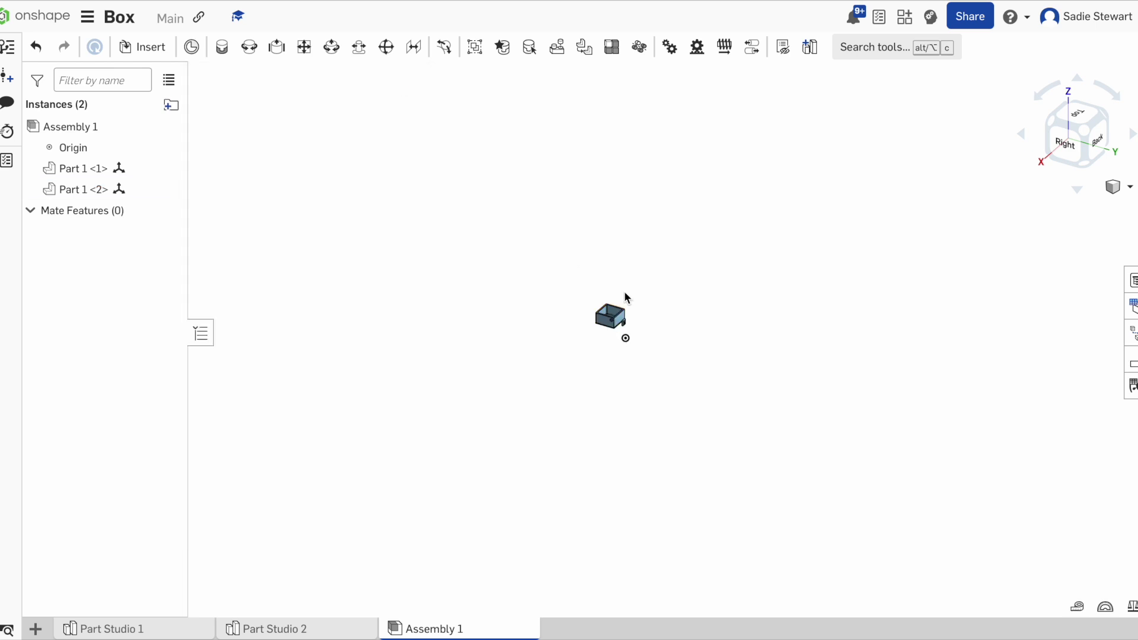
- Zoom in, drag the box aside, and move the lid plate up over the box
{"action": "scroll", "coordinate": [636, 302], "scroll_direction": "up", "scroll_amount": 5}
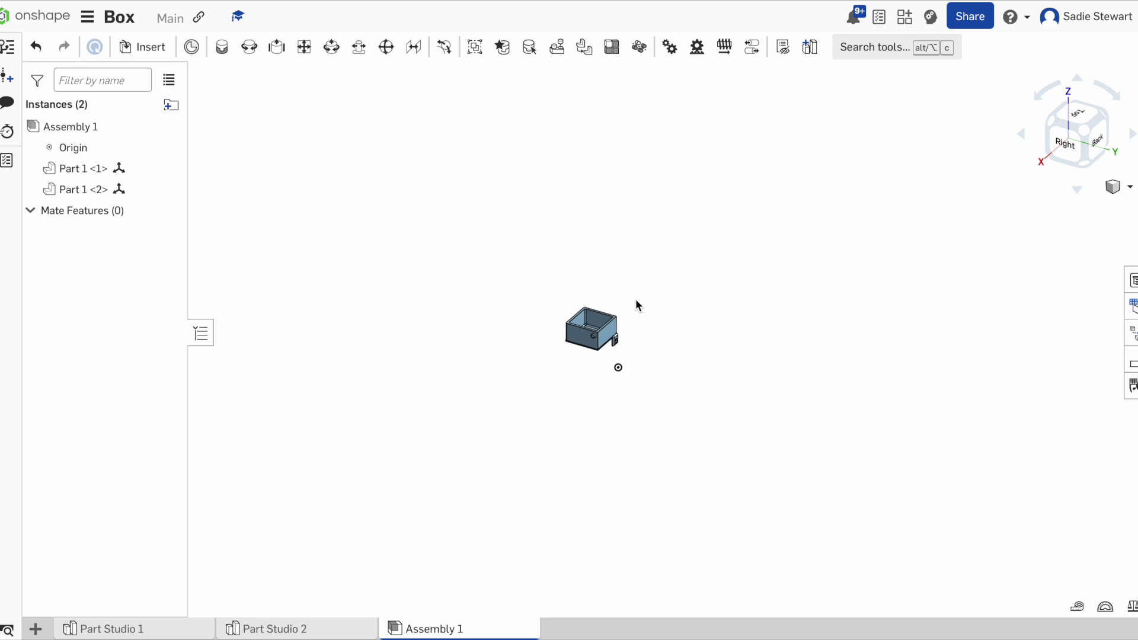
{"action": "scroll", "coordinate": [636, 304], "scroll_direction": "up", "scroll_amount": 2}
{"action": "scroll", "coordinate": [592, 369], "scroll_direction": "up", "scroll_amount": 1}
{"action": "scroll", "coordinate": [594, 336], "scroll_direction": "up", "scroll_amount": 2}
{"action": "scroll", "coordinate": [610, 257], "scroll_direction": "up", "scroll_amount": 4}
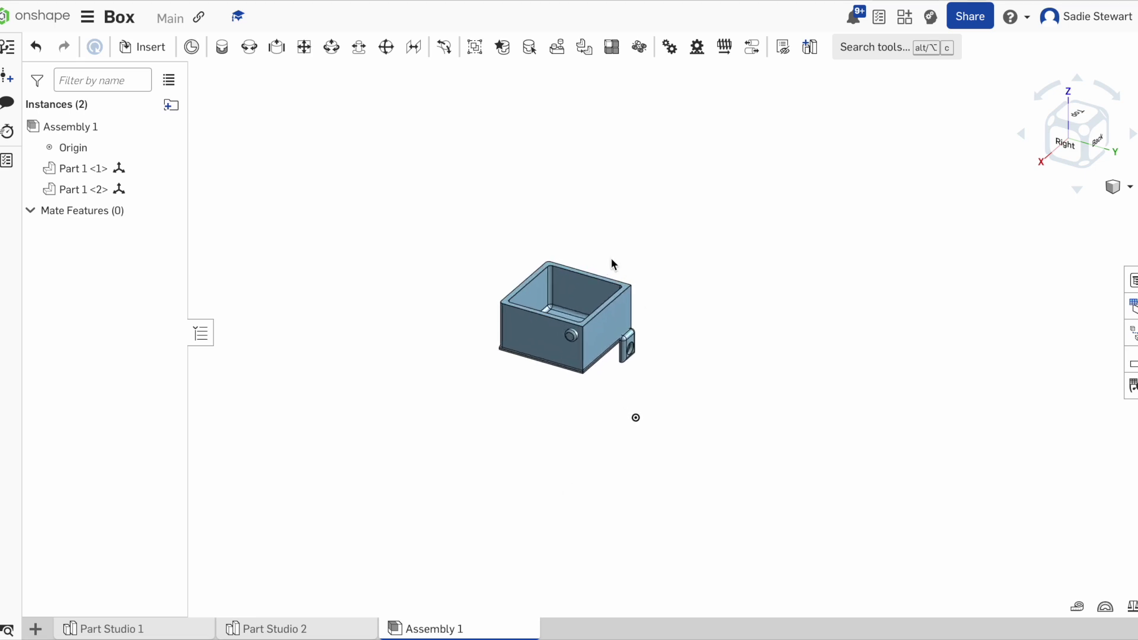
{"action": "left_click_drag", "start_coordinate": [599, 329], "coordinate": [715, 318]}
{"action": "left_click_drag", "start_coordinate": [587, 350], "coordinate": [769, 230]}
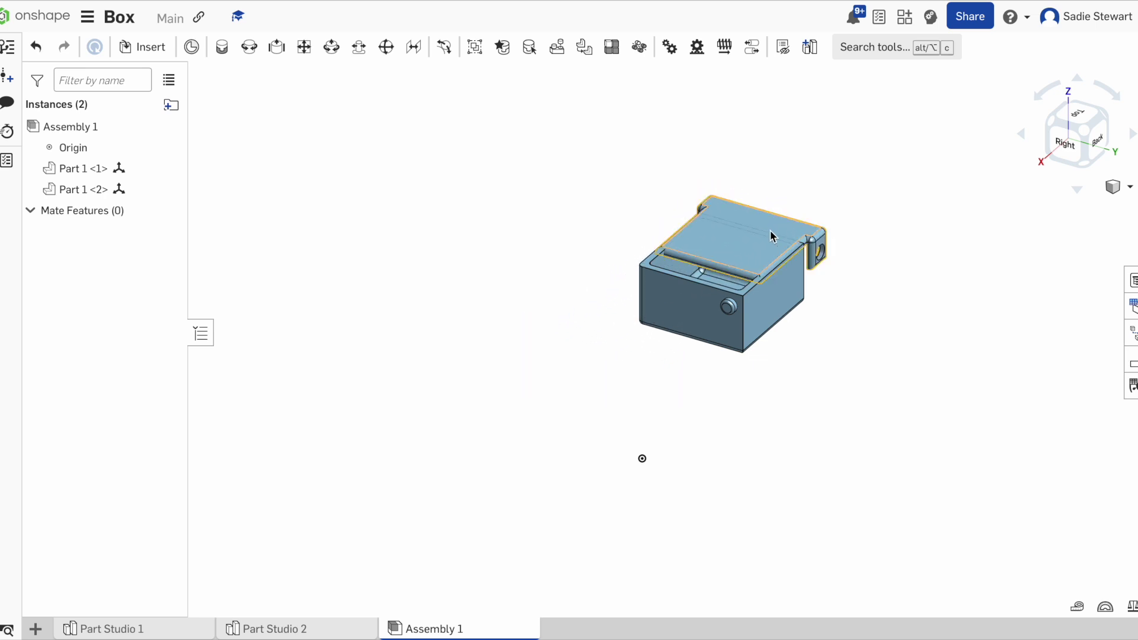
{"action": "scroll", "coordinate": [835, 304], "scroll_direction": "up", "scroll_amount": 2}
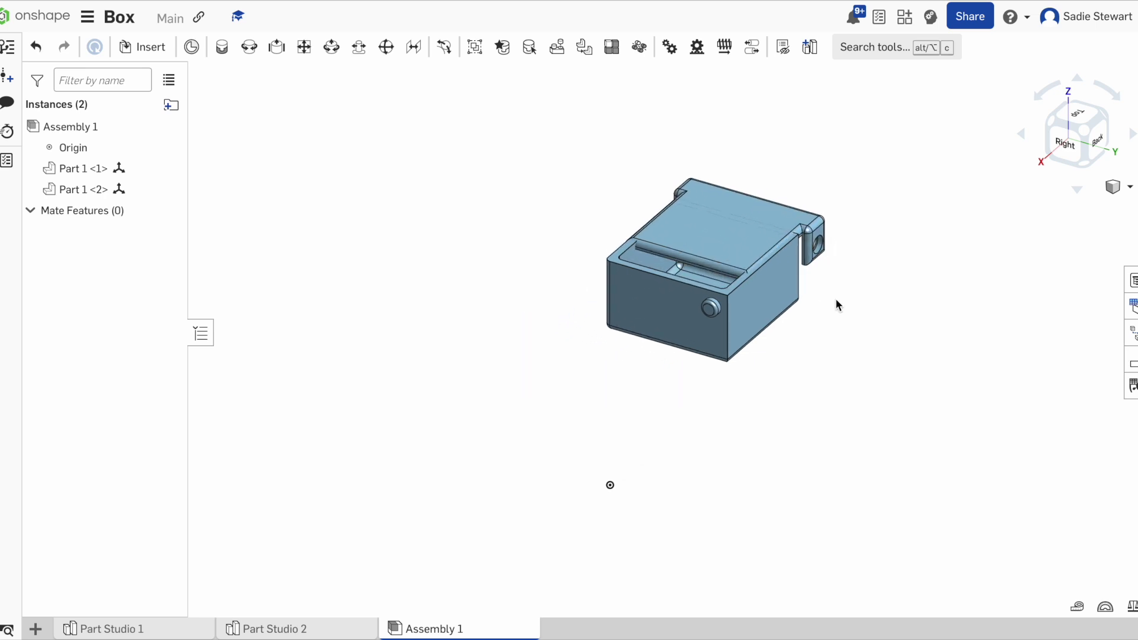
- Create a fastened mate between the lid's hinge hole and the boss on the box side
{"action": "left_click", "coordinate": [227, 52]}
{"action": "scroll", "coordinate": [720, 222], "scroll_direction": "up", "scroll_amount": 3}
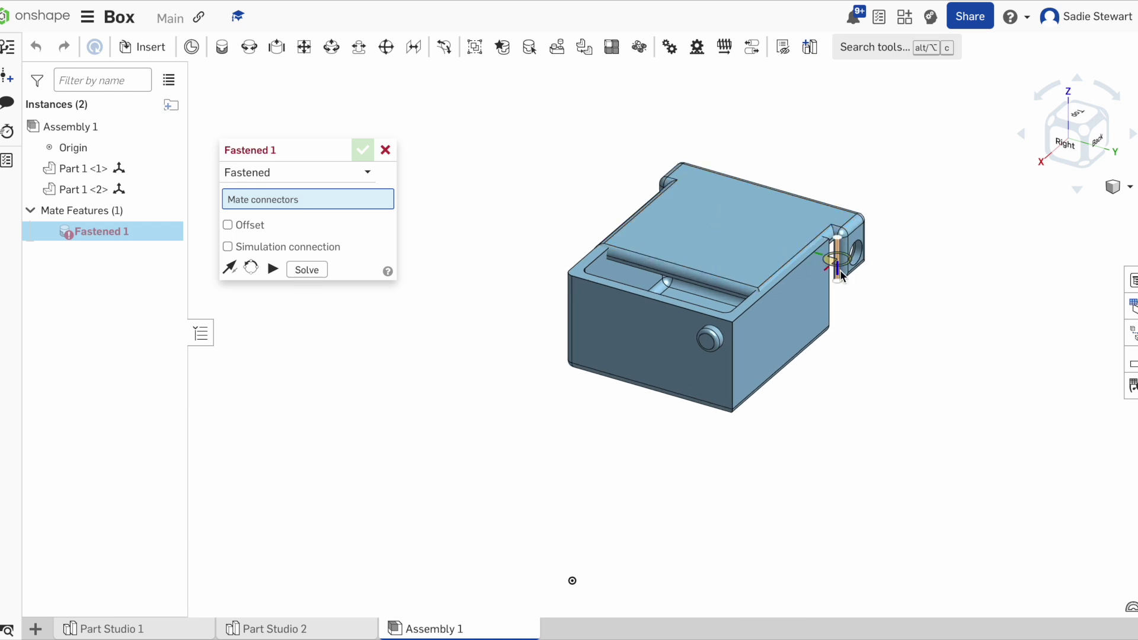
{"action": "scroll", "coordinate": [841, 275], "scroll_direction": "up", "scroll_amount": 5}
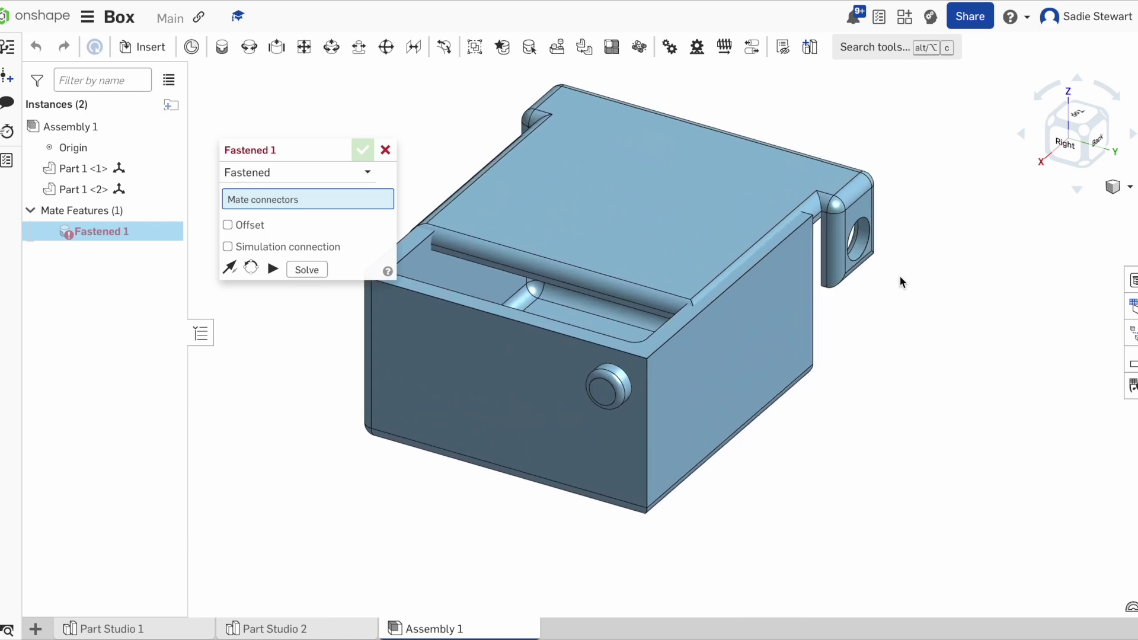
{"action": "scroll", "coordinate": [899, 275], "scroll_direction": "up", "scroll_amount": 2}
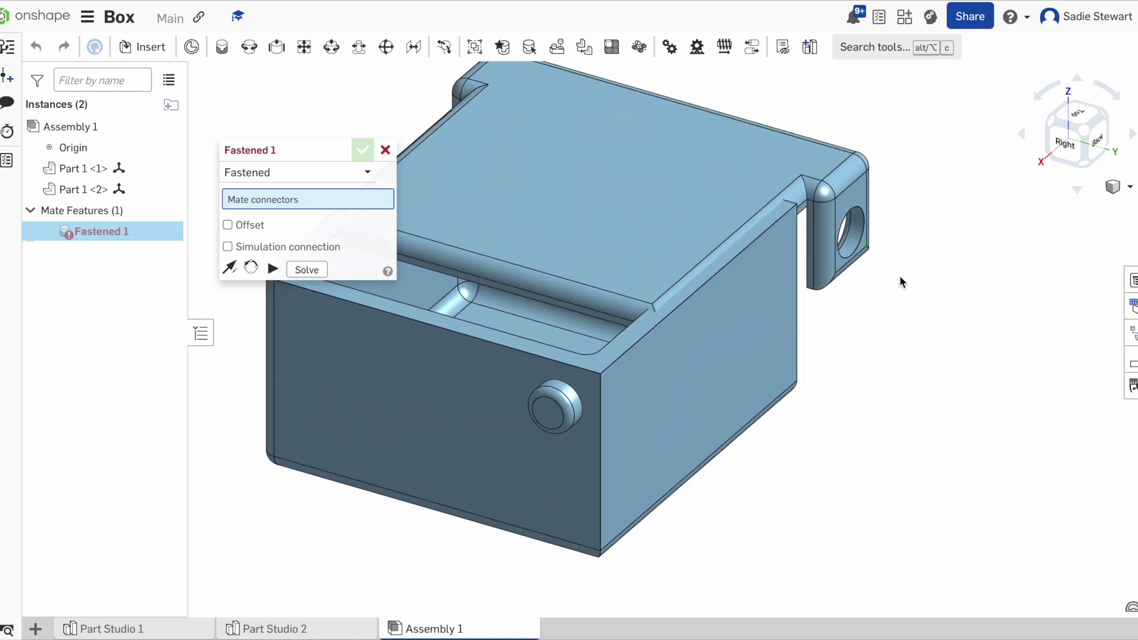
{"action": "left_click", "coordinate": [864, 220]}
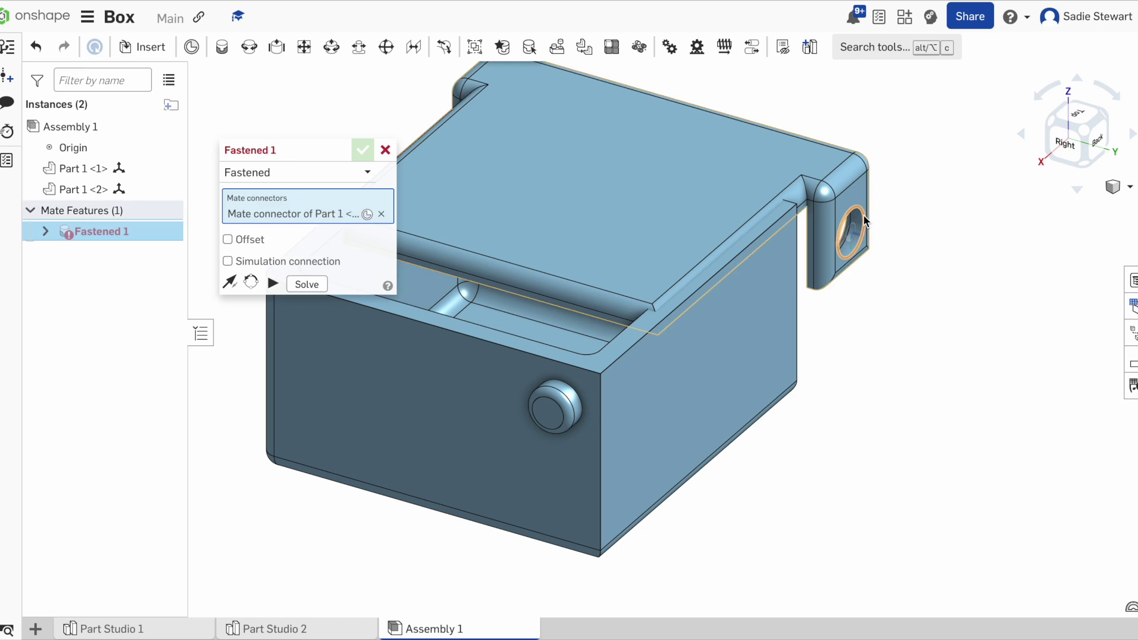
{"action": "left_click", "coordinate": [557, 414]}
{"action": "right_click_drag", "start_coordinate": [909, 343], "coordinate": [953, 304]}
{"action": "left_click", "coordinate": [773, 443]}
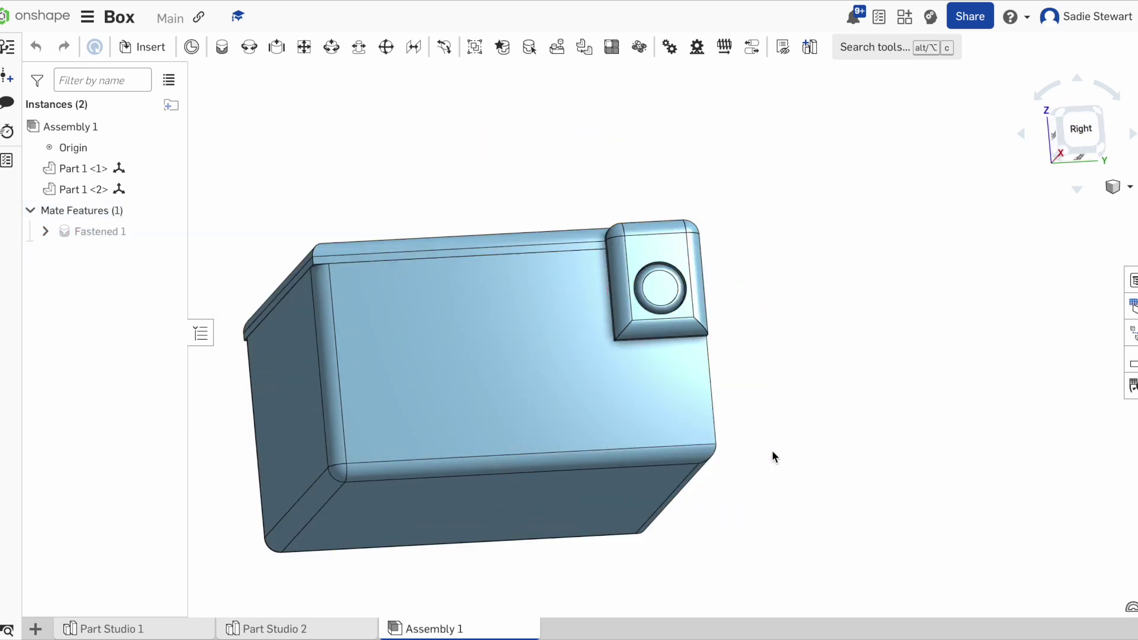
{"action": "left_click", "coordinate": [386, 151]}
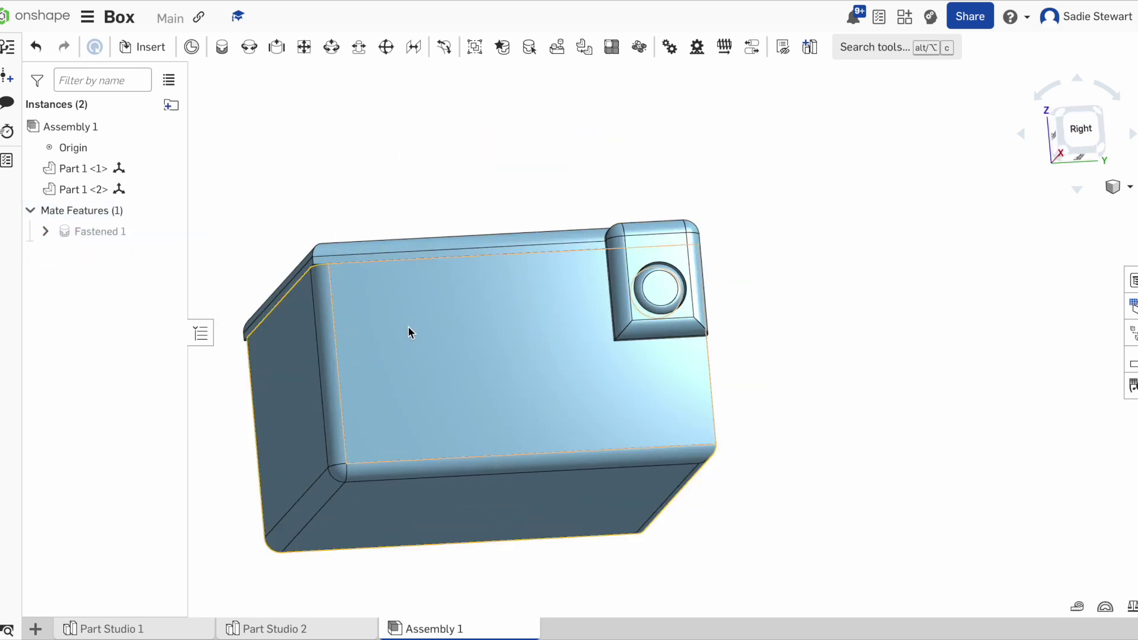
- Change the Fastened 1 mate type to Revolute and accept it
{"action": "middle_click_drag", "start_coordinate": [445, 323], "coordinate": [610, 314]}
{"action": "right_click_drag", "start_coordinate": [608, 308], "coordinate": [763, 548]}
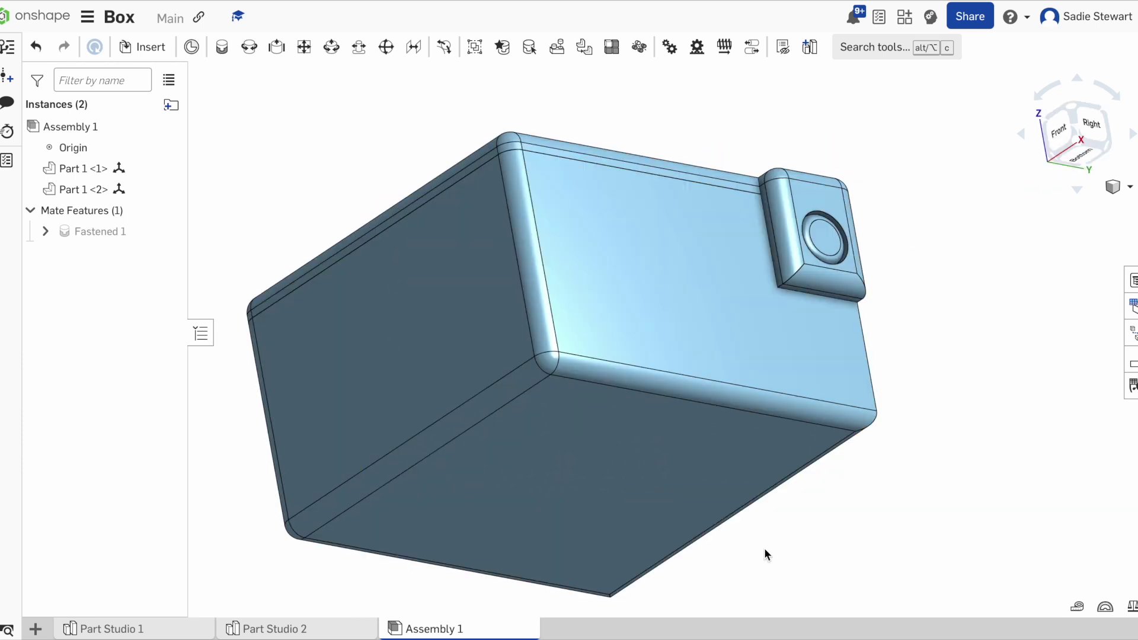
{"action": "double_click", "coordinate": [101, 234]}
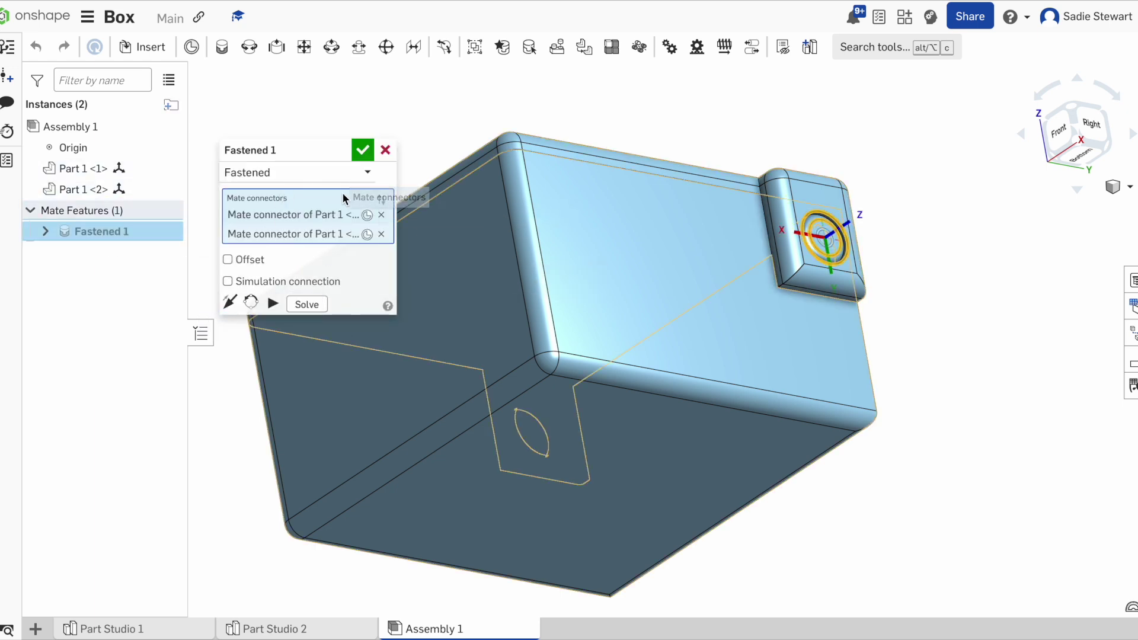
{"action": "left_click", "coordinate": [338, 172]}
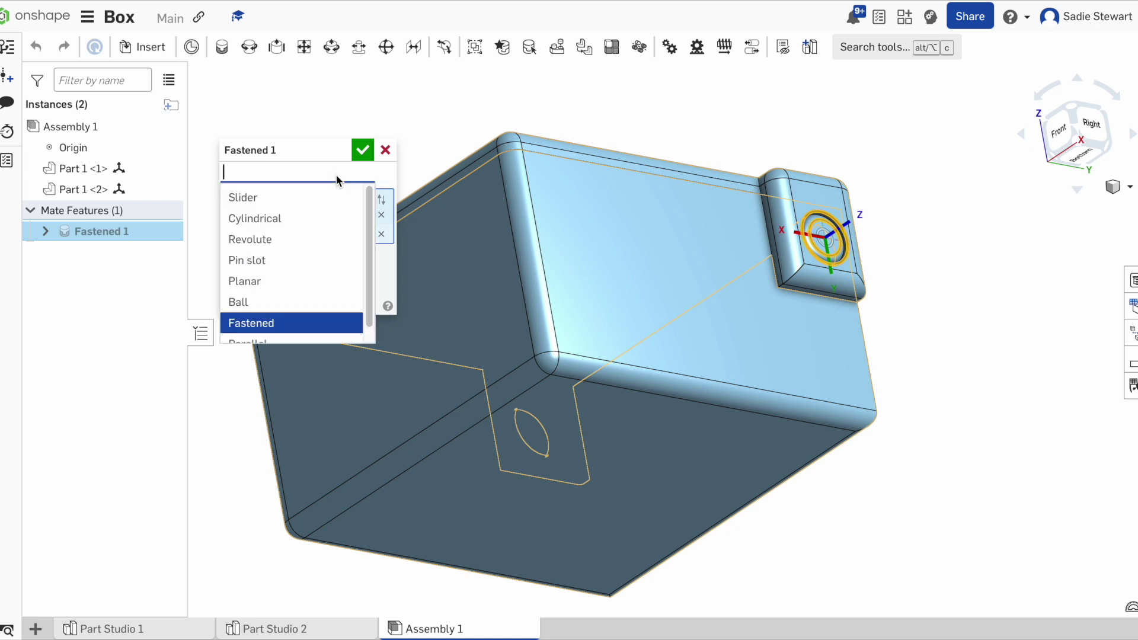
{"action": "left_click", "coordinate": [293, 234]}
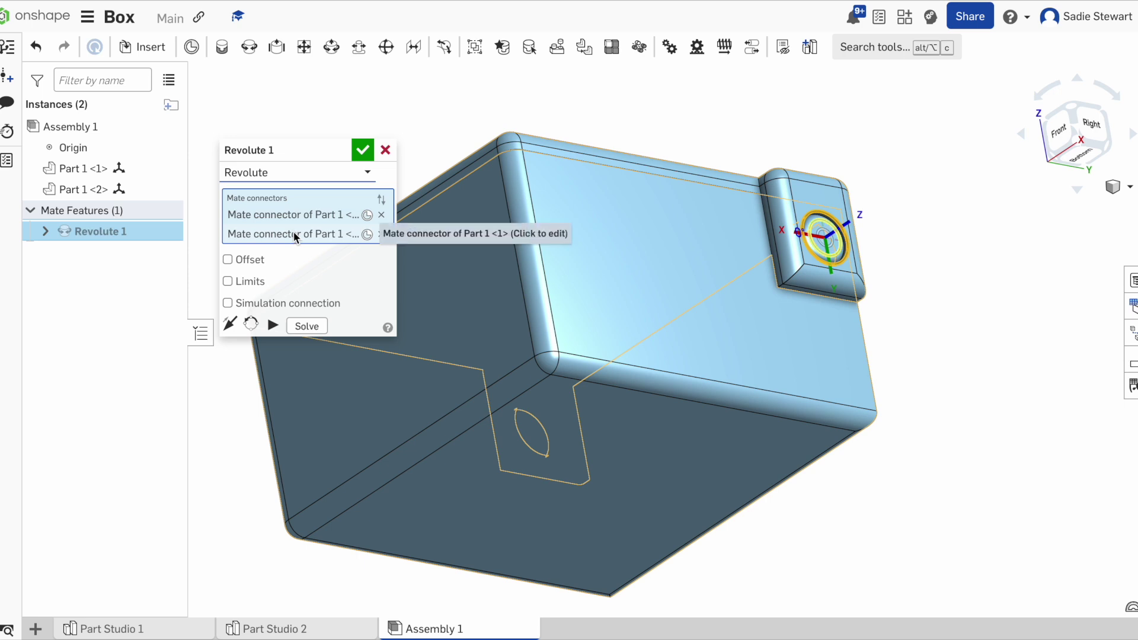
{"action": "left_click", "coordinate": [363, 151]}
{"action": "right_click_drag", "start_coordinate": [592, 267], "coordinate": [795, 198]}
{"action": "left_click", "coordinate": [795, 198]}
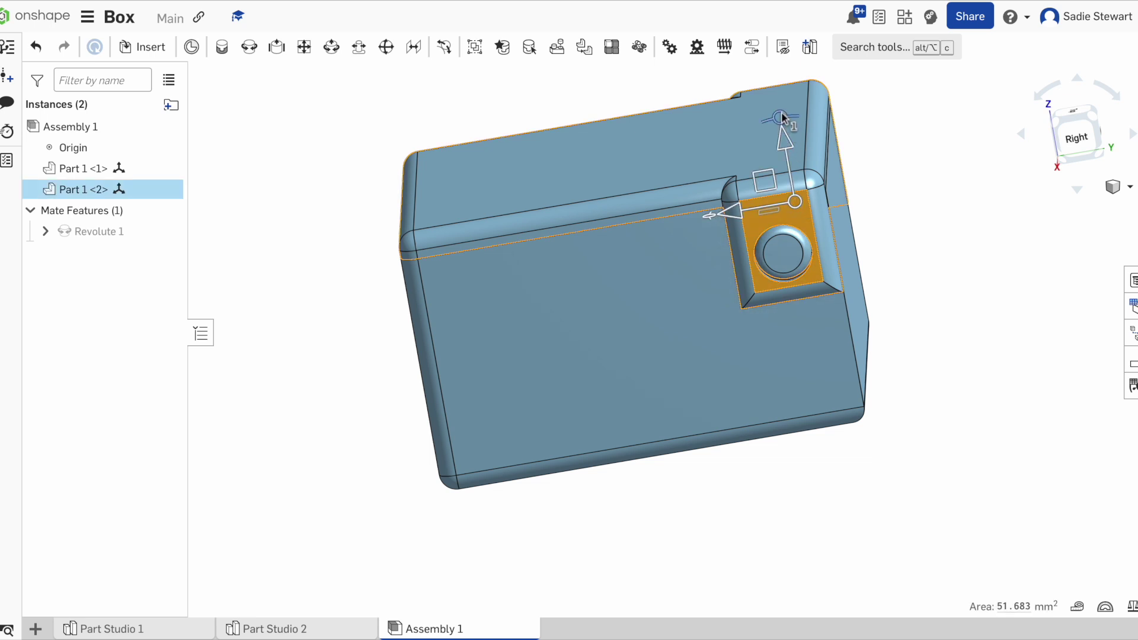
- Swing the lid open and nearly closed about its hinge, then view the hole side
{"action": "left_click_drag", "start_coordinate": [781, 111], "coordinate": [794, 151]}
{"action": "right_click_drag", "start_coordinate": [952, 294], "coordinate": [916, 282]}
{"action": "right_click_drag", "start_coordinate": [695, 121], "coordinate": [710, 155]}
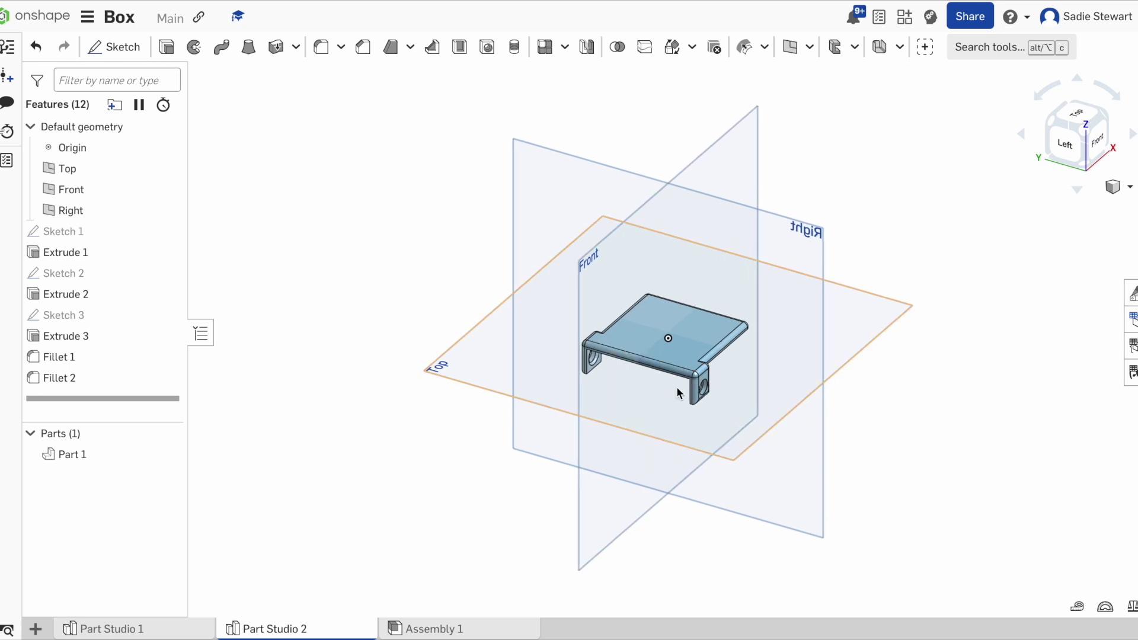
- Chamfer the lid plate's long edge between the hinge tabs at 3 mm, 45°
{"action": "scroll", "coordinate": [635, 359], "scroll_direction": "up", "scroll_amount": 3}
{"action": "scroll", "coordinate": [635, 359], "scroll_direction": "up", "scroll_amount": 5}
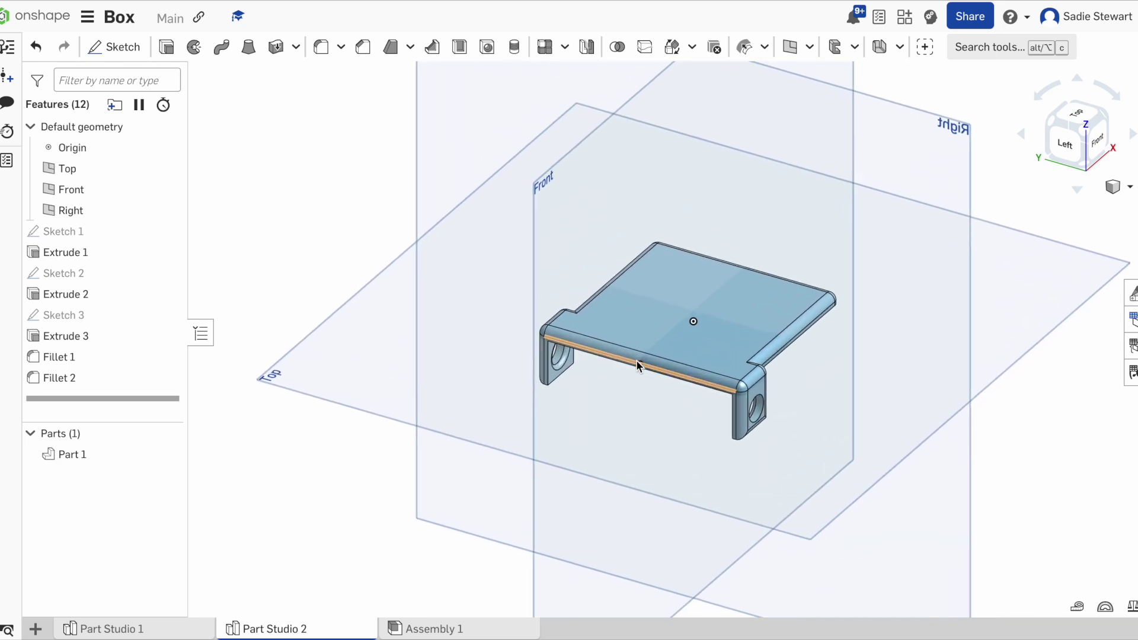
{"action": "right_click_drag", "start_coordinate": [637, 364], "coordinate": [655, 240]}
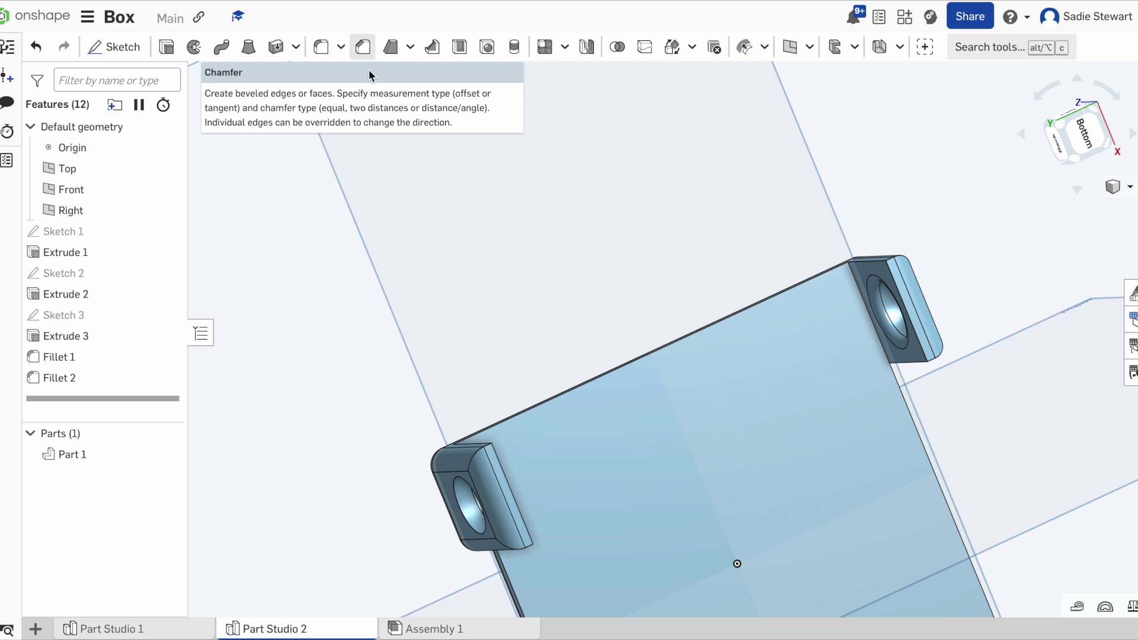
{"action": "left_click", "coordinate": [363, 47]}
{"action": "left_click", "coordinate": [510, 413]}
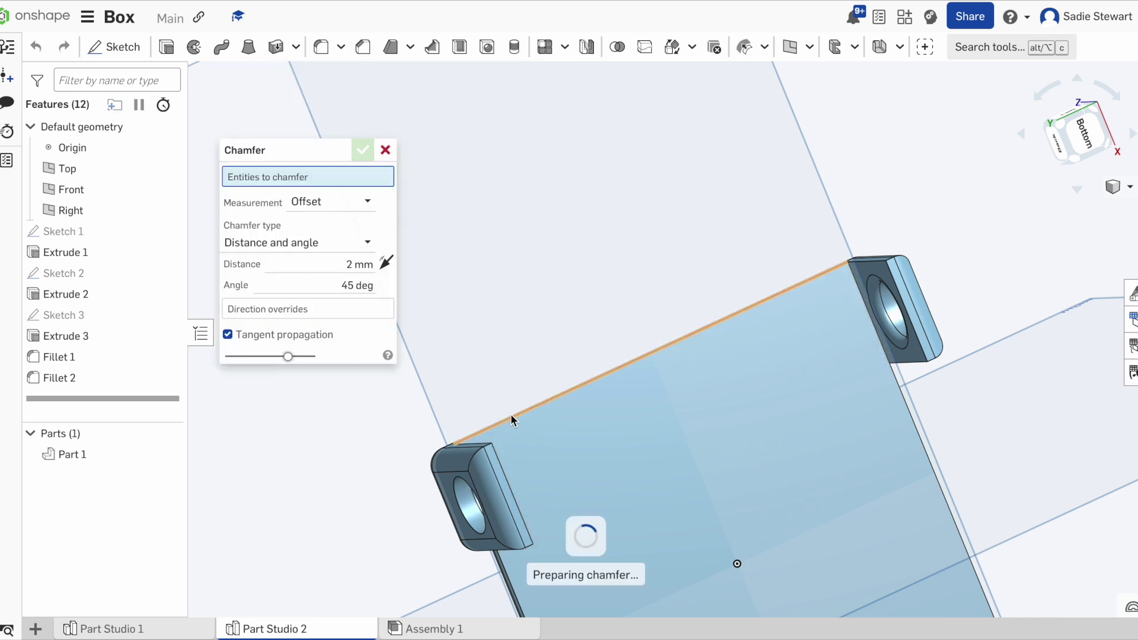
{"action": "right_click_drag", "start_coordinate": [511, 419], "coordinate": [574, 434]}
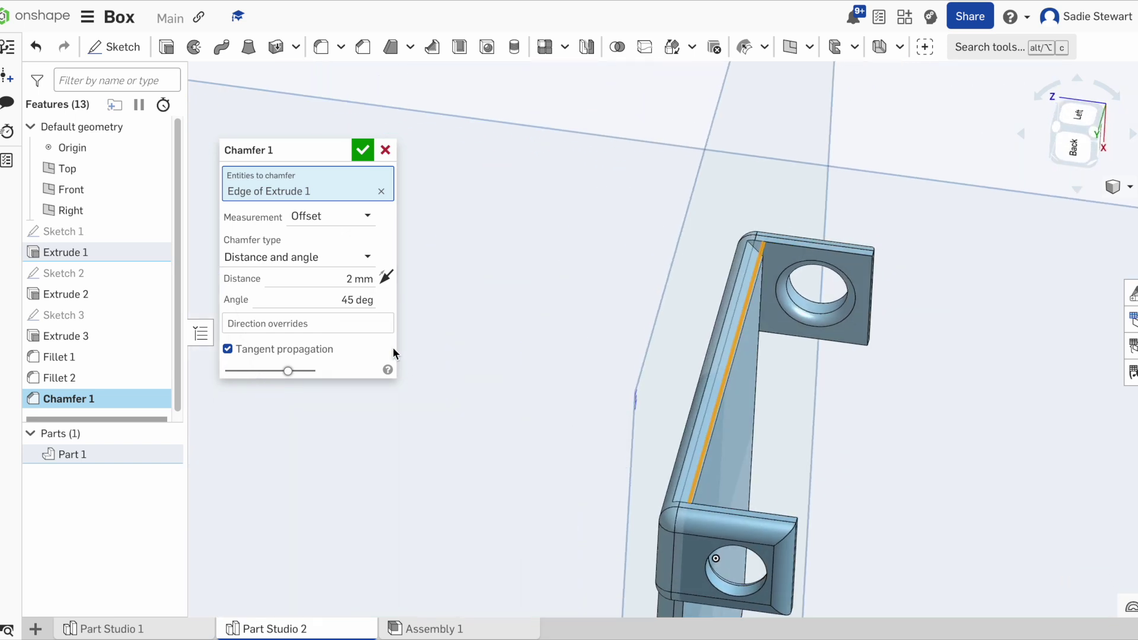
{"action": "key", "text": "Up"}
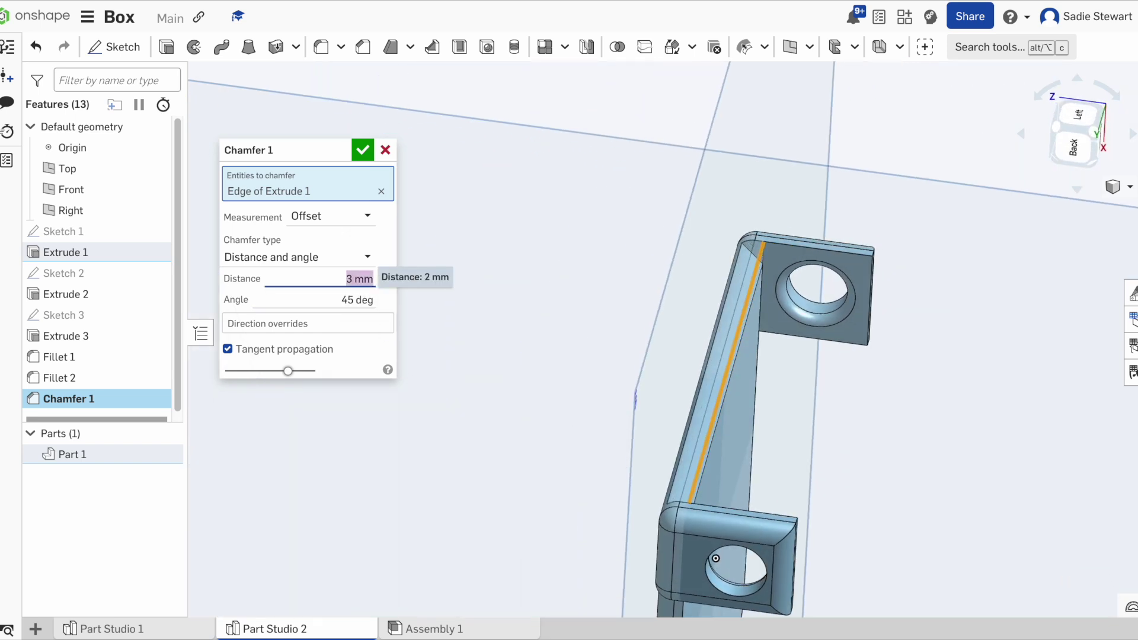
{"action": "left_click", "coordinate": [363, 149]}
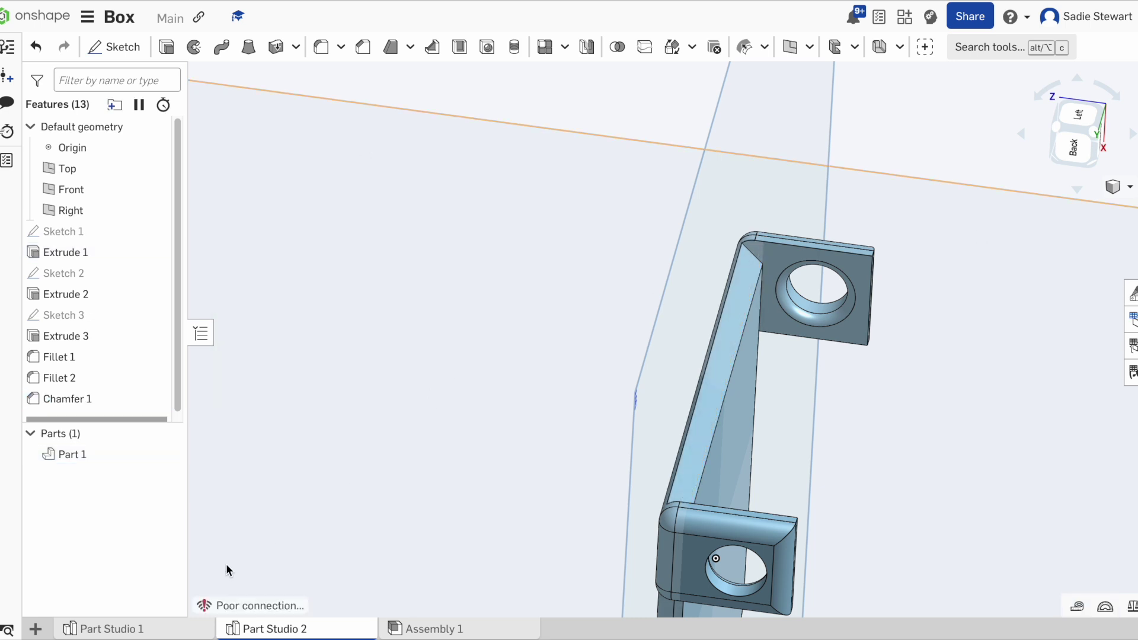
{"action": "left_click", "coordinate": [122, 630]}
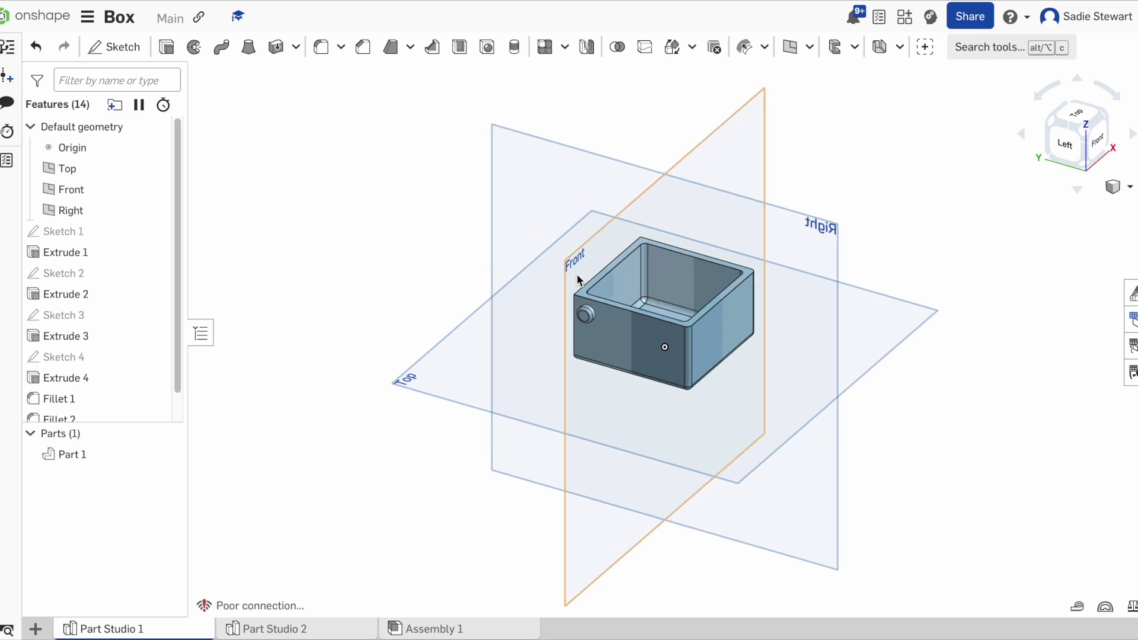
- Bevel the box's top wall edge beside the hinge boss with a 5 mm, 45° chamfer
{"action": "scroll", "coordinate": [577, 278], "scroll_direction": "up", "scroll_amount": 5}
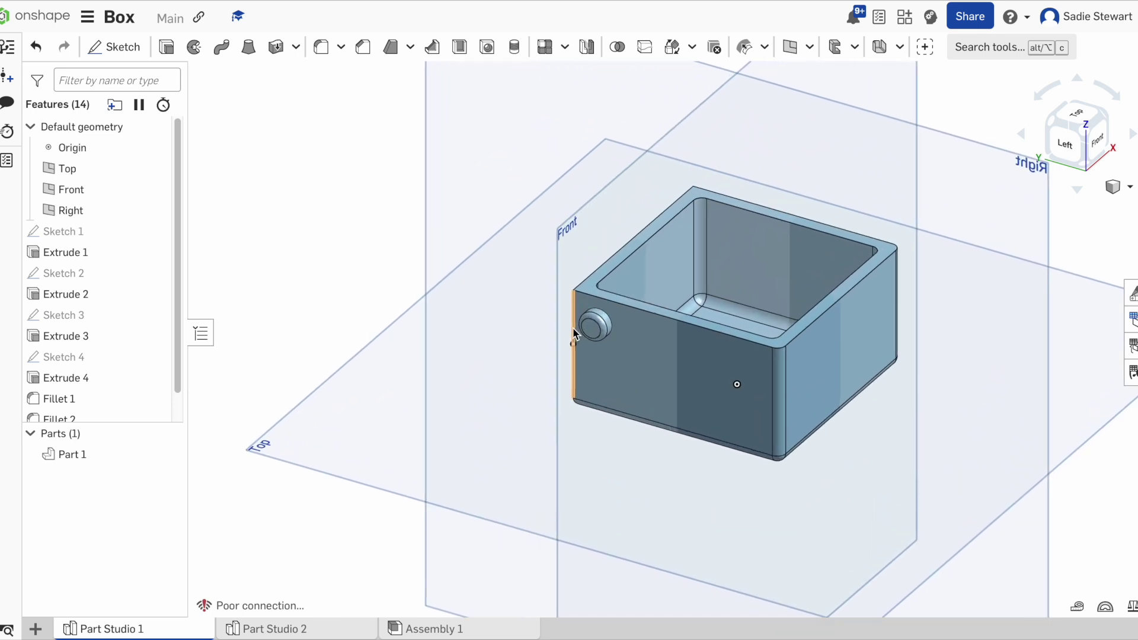
{"action": "scroll", "coordinate": [622, 241], "scroll_direction": "up", "scroll_amount": 5}
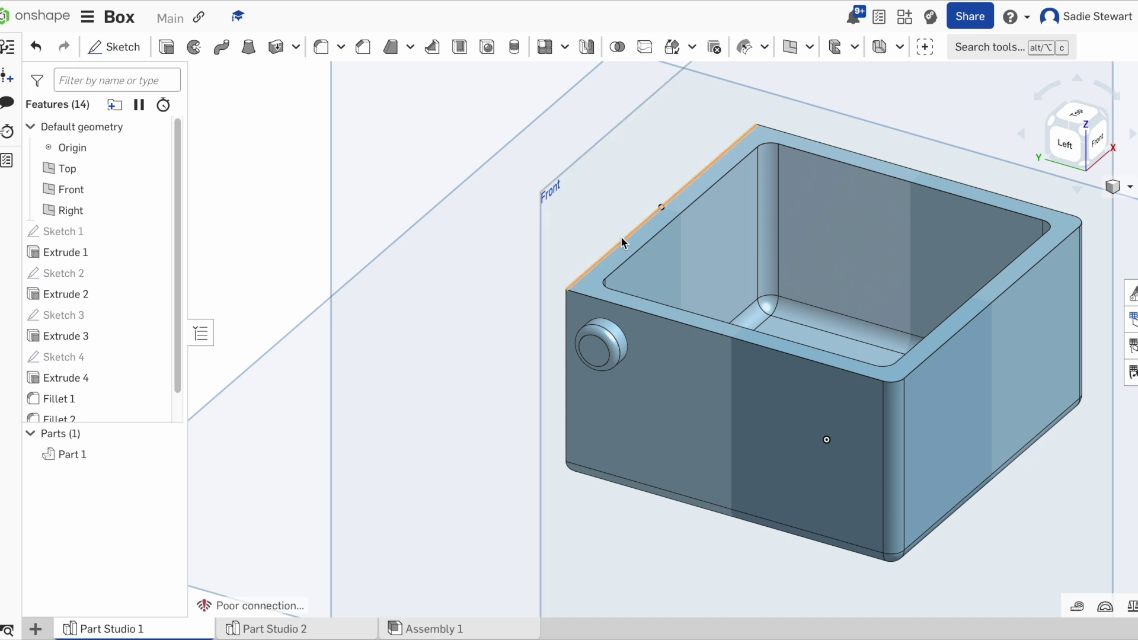
{"action": "left_click", "coordinate": [621, 242]}
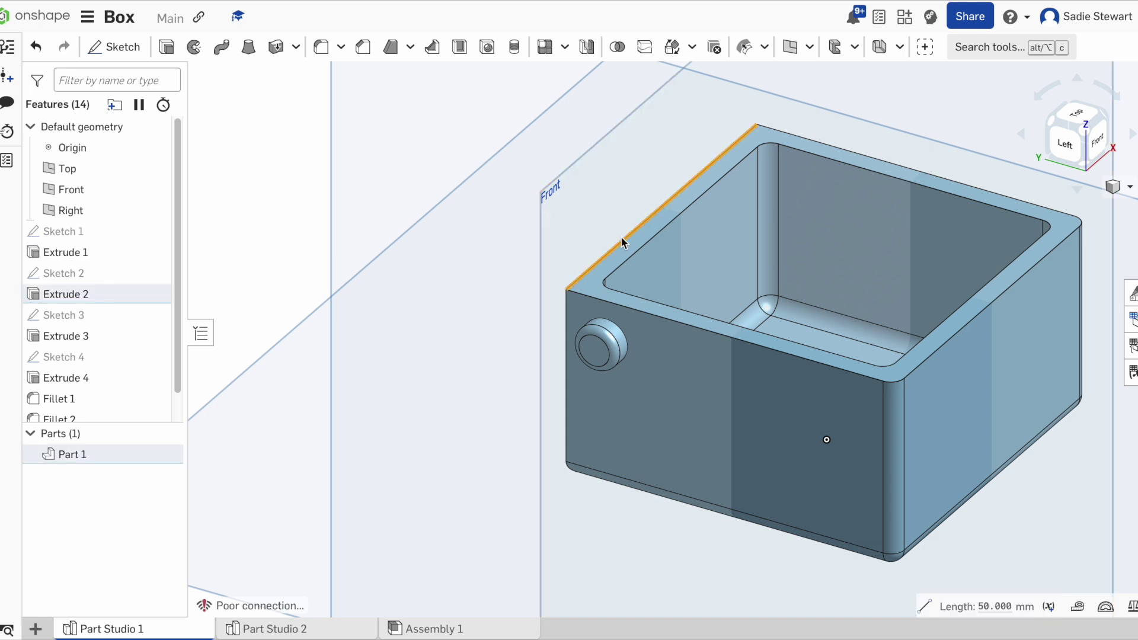
{"action": "left_click", "coordinate": [364, 47]}
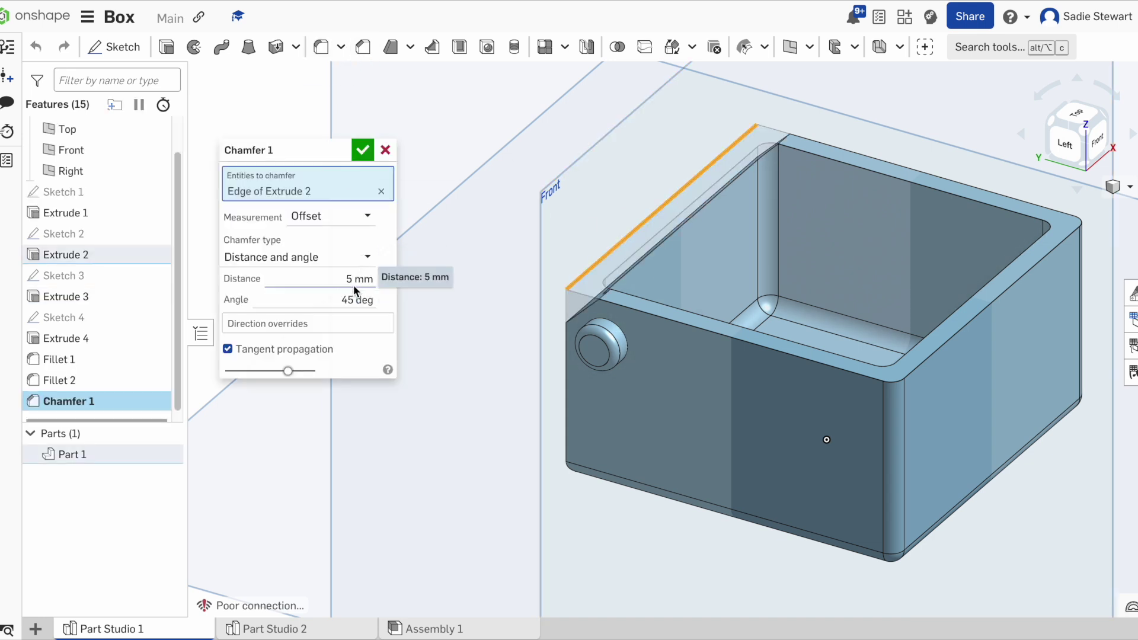
{"action": "left_click", "coordinate": [368, 155]}
{"action": "right_click_drag", "start_coordinate": [368, 155], "coordinate": [423, 143]}
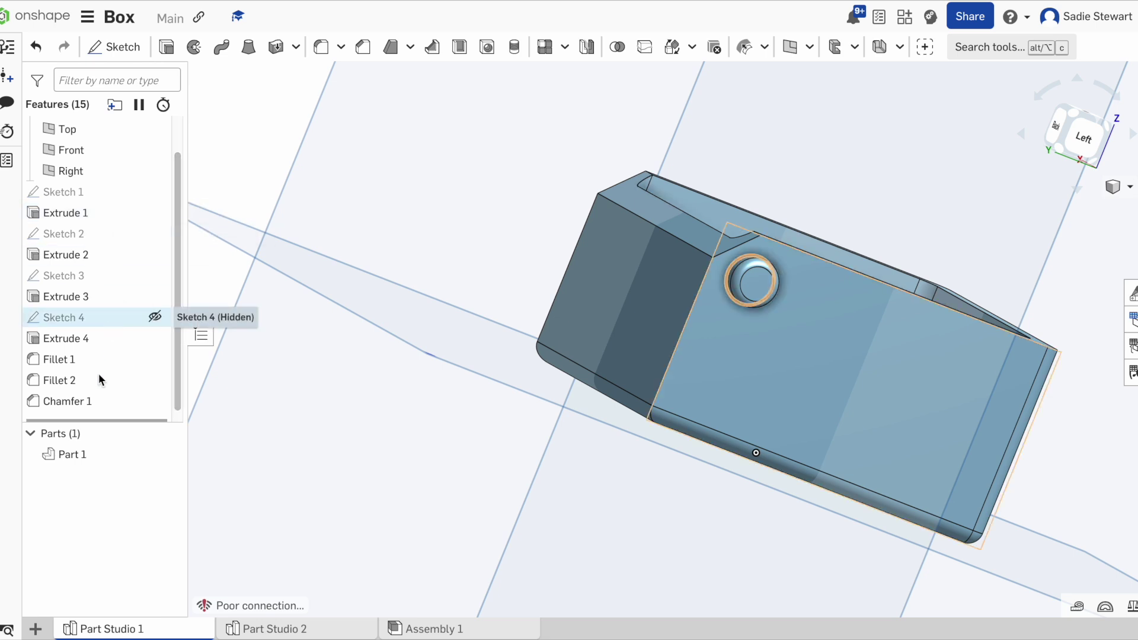
- Move Chamfer 1 above Fillet 1 and add the four new chamfer and pocket edges to the 2 mm fillet
{"action": "left_click_drag", "start_coordinate": [84, 397], "coordinate": [80, 362]}
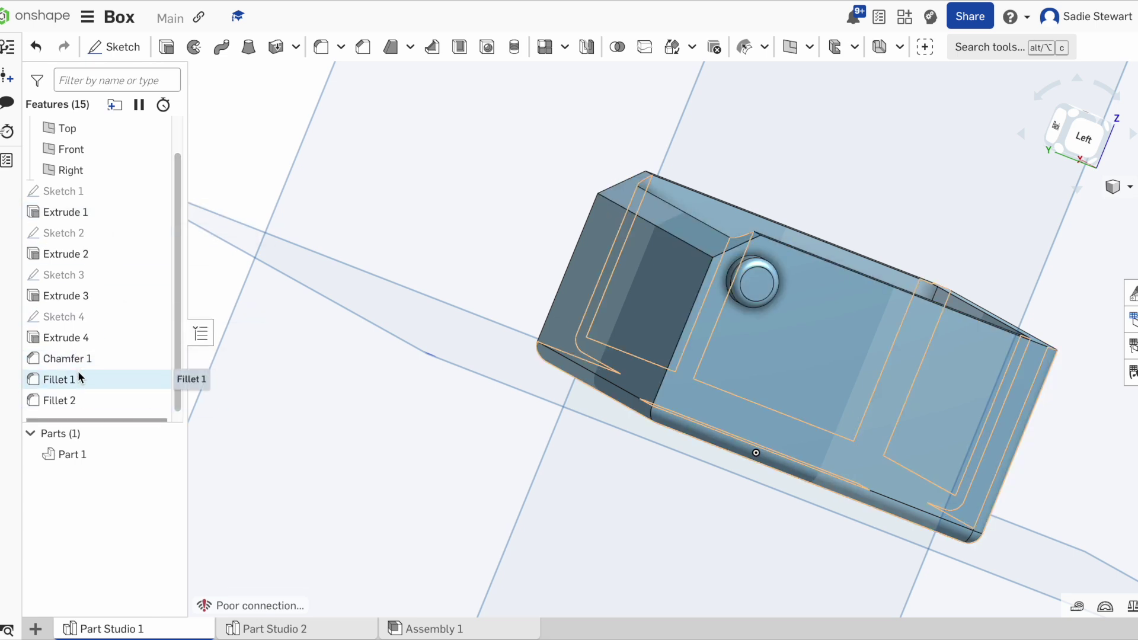
{"action": "double_click", "coordinate": [81, 387]}
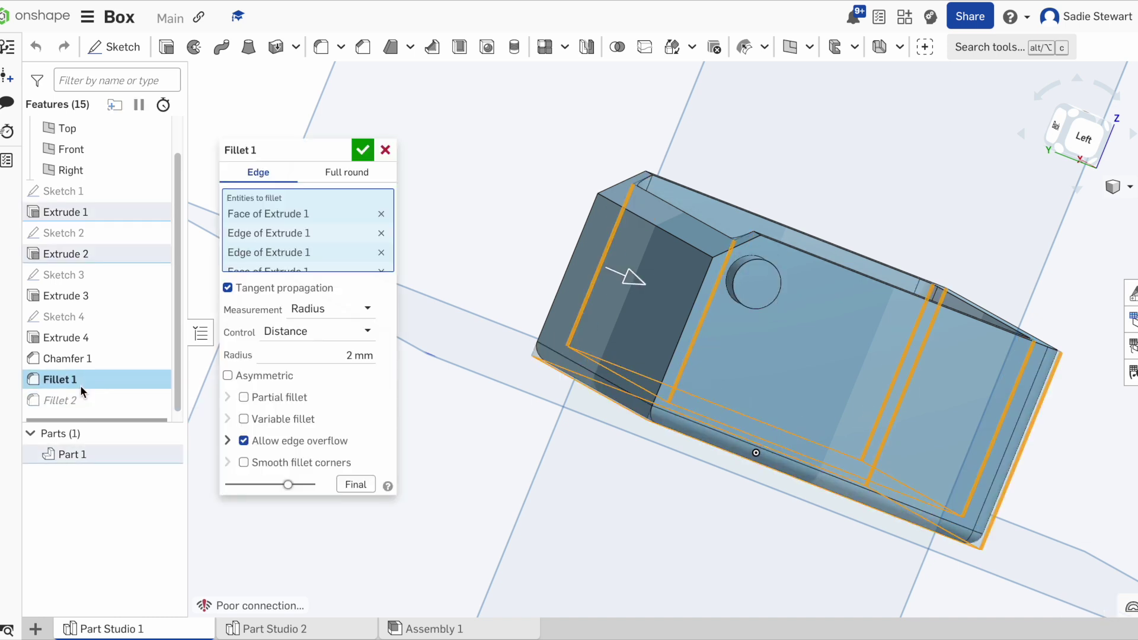
{"action": "left_click", "coordinate": [652, 226]}
{"action": "left_click", "coordinate": [700, 296]}
{"action": "left_click", "coordinate": [571, 270]}
{"action": "left_click", "coordinate": [749, 245]}
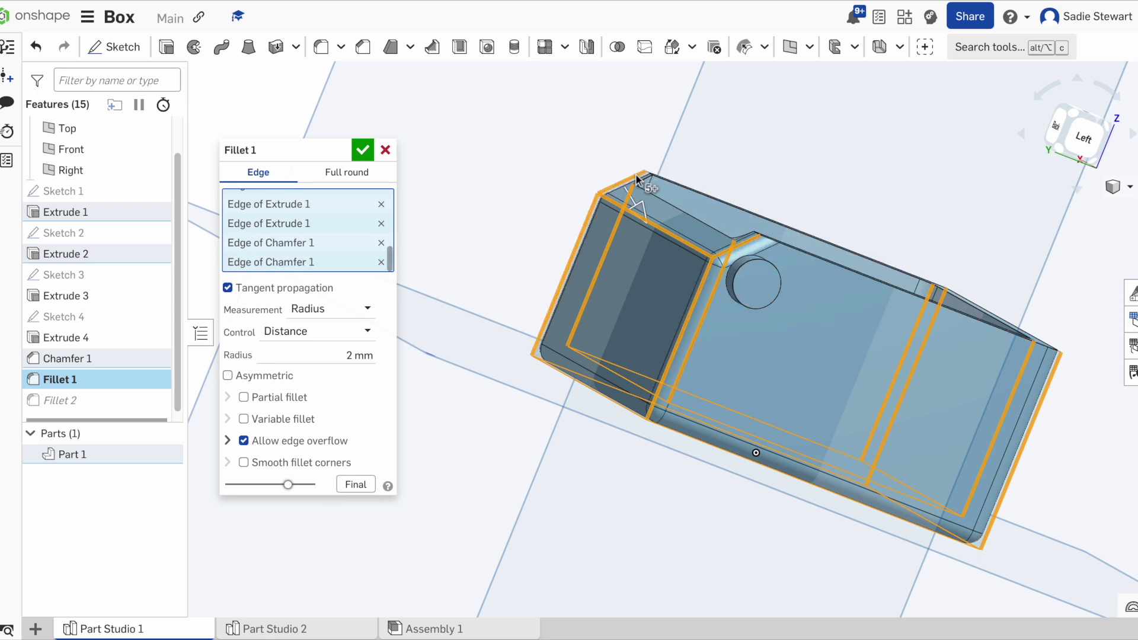
{"action": "right_click_drag", "start_coordinate": [719, 205], "coordinate": [740, 247]}
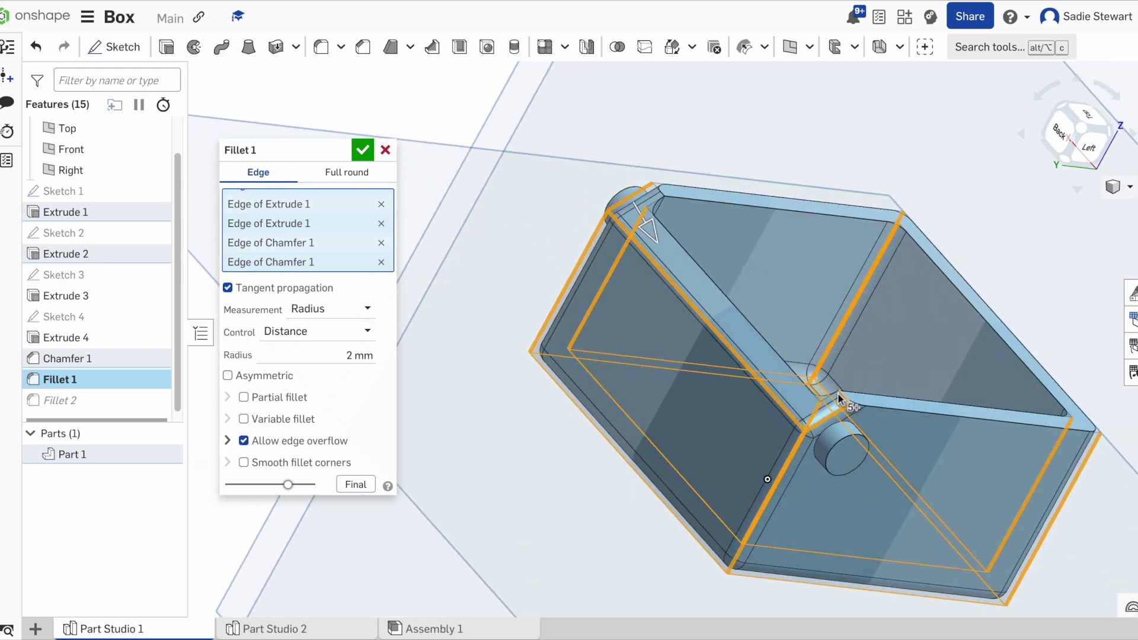
{"action": "key", "text": "Return"}
{"action": "left_click", "coordinate": [1082, 125]}
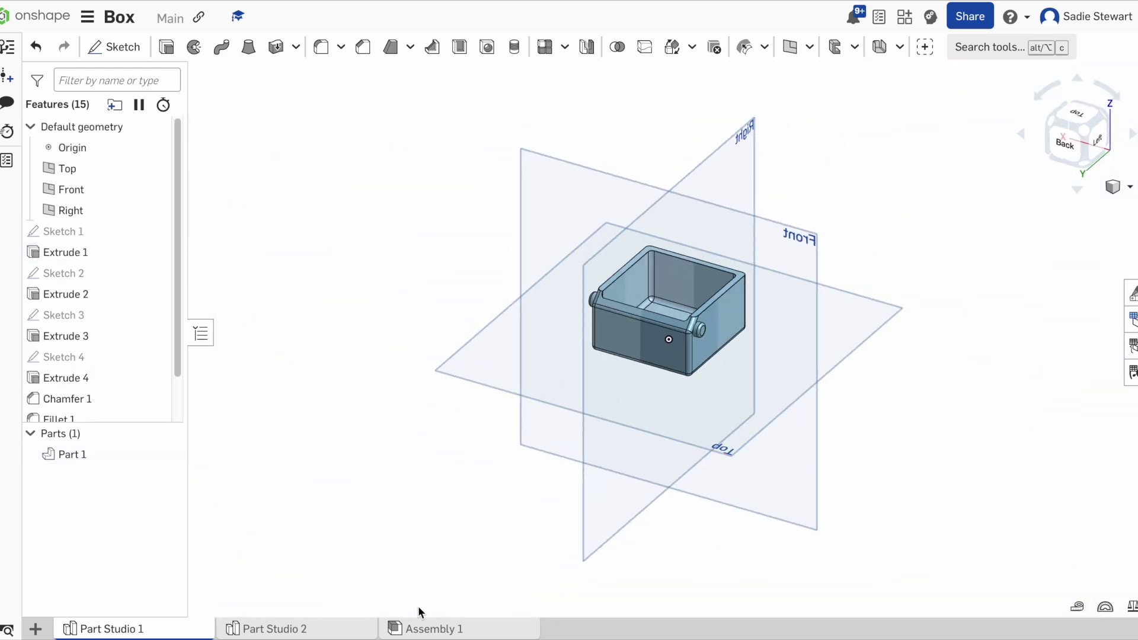
- In Assembly 1, rotate lid Part 1 <2> about its hinge to about 100° open
{"action": "left_click", "coordinate": [416, 627]}
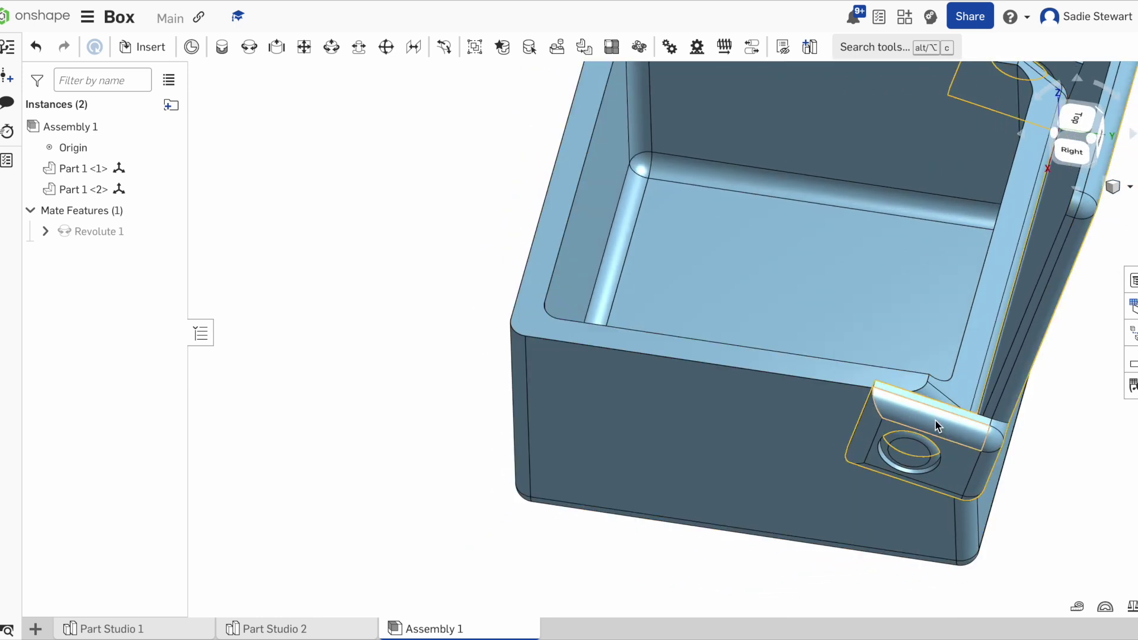
{"action": "left_click", "coordinate": [961, 409]}
{"action": "left_click_drag", "start_coordinate": [1015, 452], "coordinate": [933, 404]}
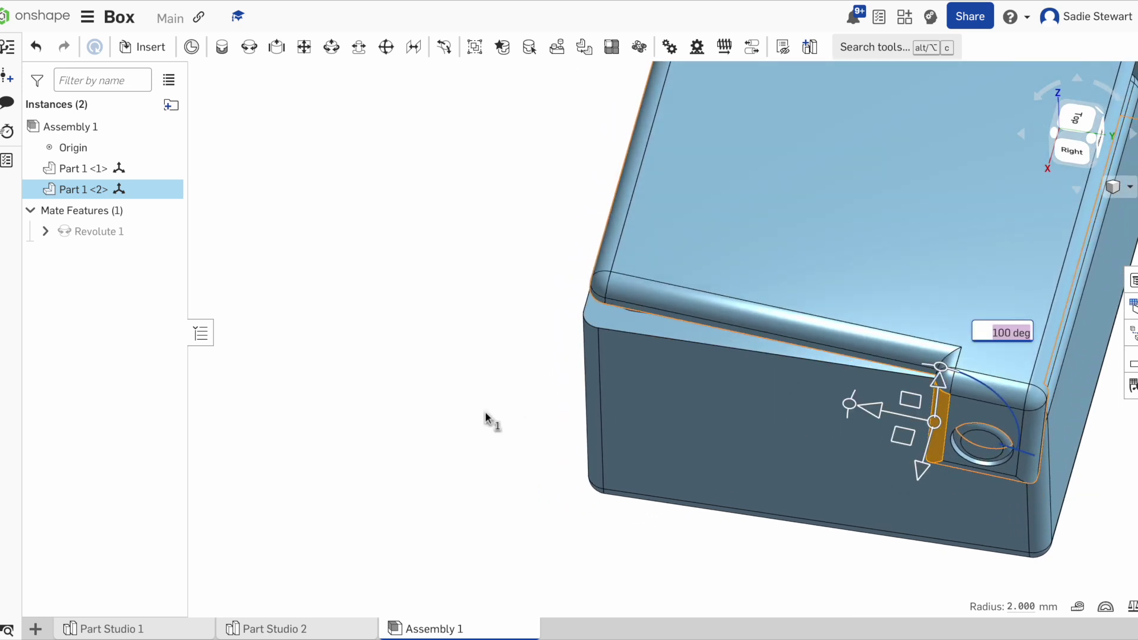